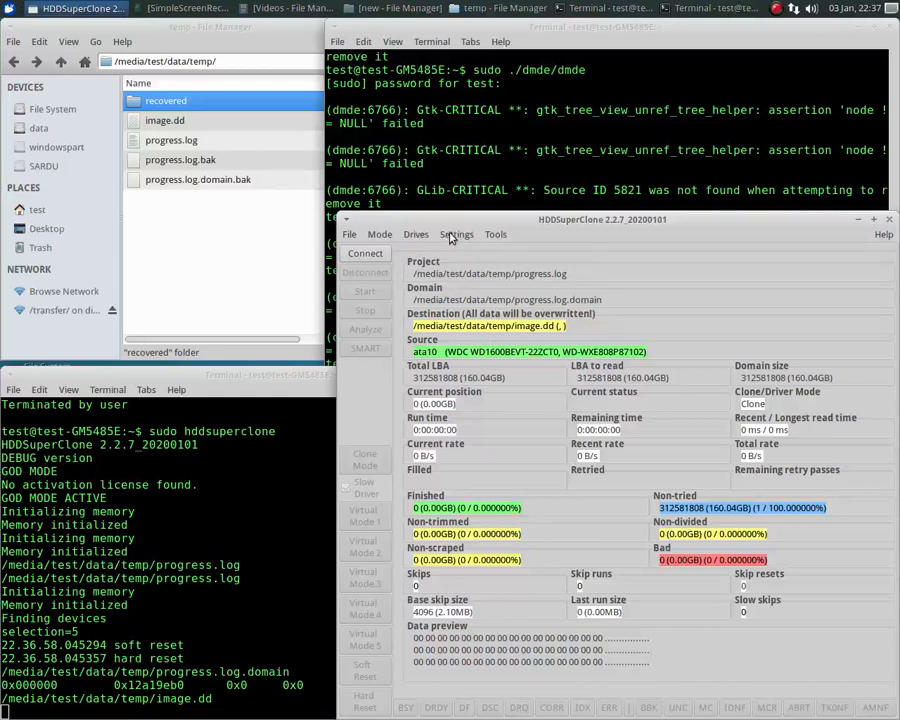
- Set the hard reset time to 0 ms and the soft reset time to 500 ms in the timer settings, and apply them
{"action": "left_click", "coordinate": [458, 236]}
{"action": "left_click", "coordinate": [462, 286]}
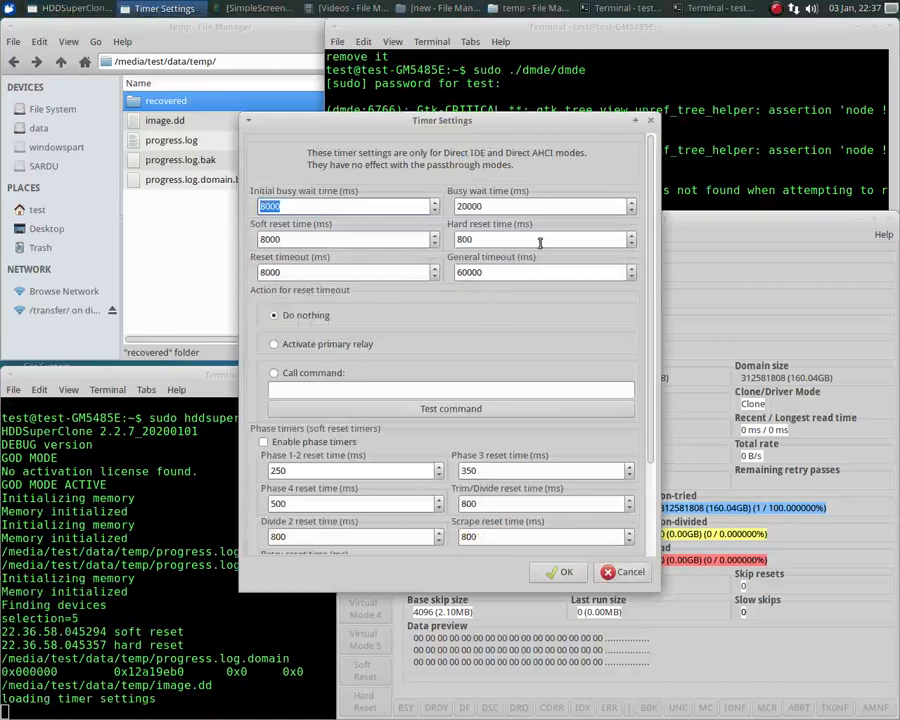
{"action": "left_click_drag", "start_coordinate": [515, 240], "coordinate": [386, 237]}
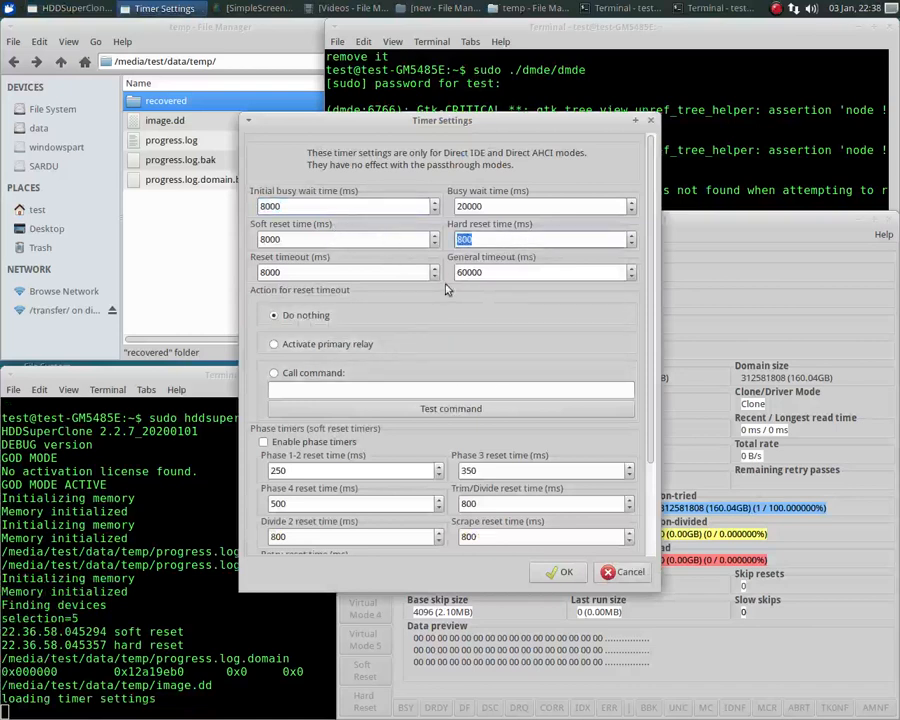
{"action": "key", "text": "BackSpace"}
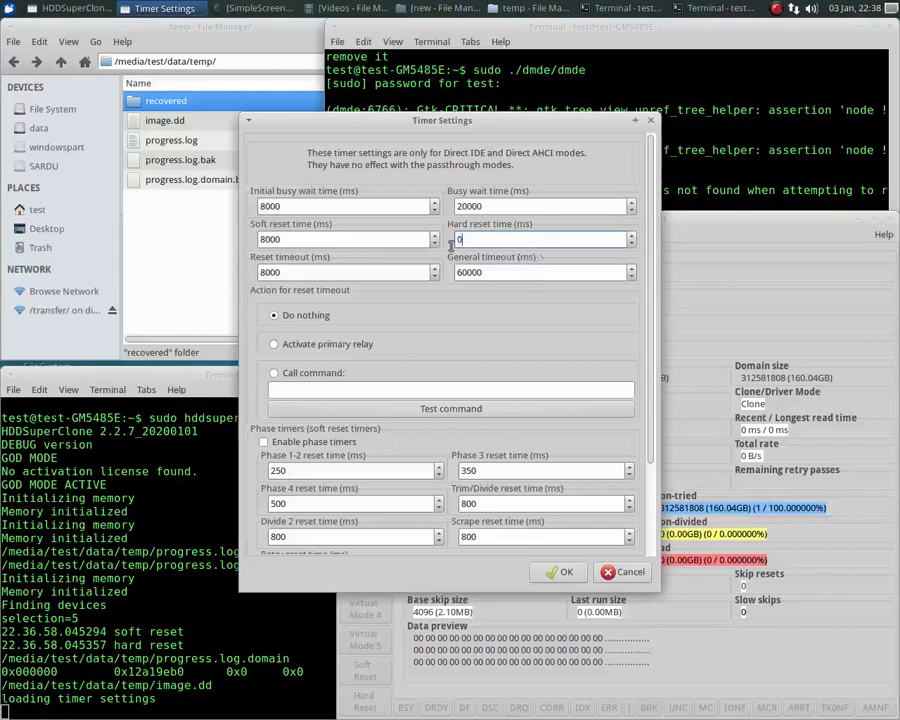
{"action": "left_click", "coordinate": [321, 237]}
{"action": "left_click_drag", "start_coordinate": [321, 241], "coordinate": [204, 239]}
{"action": "type", "text": "500"}
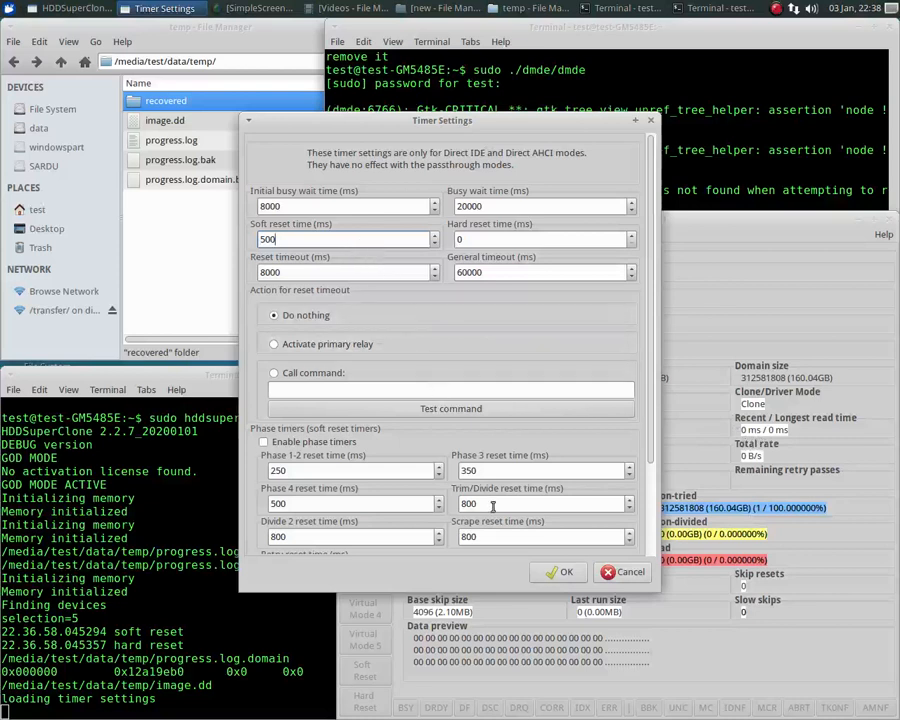
{"action": "left_click", "coordinate": [558, 573]}
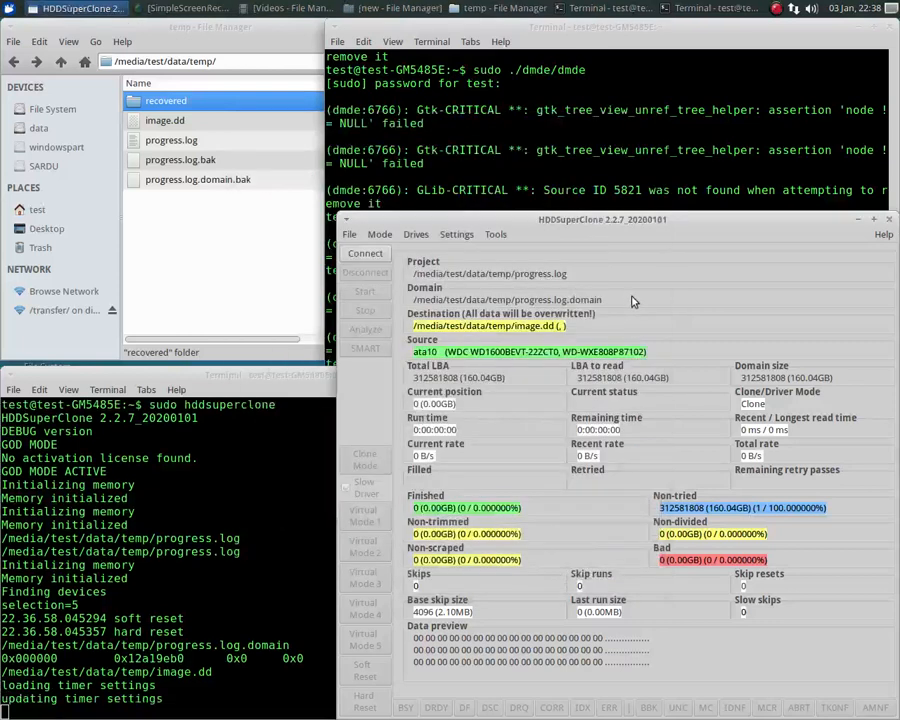
- Start the virtual disk driver
{"action": "left_click", "coordinate": [418, 235]}
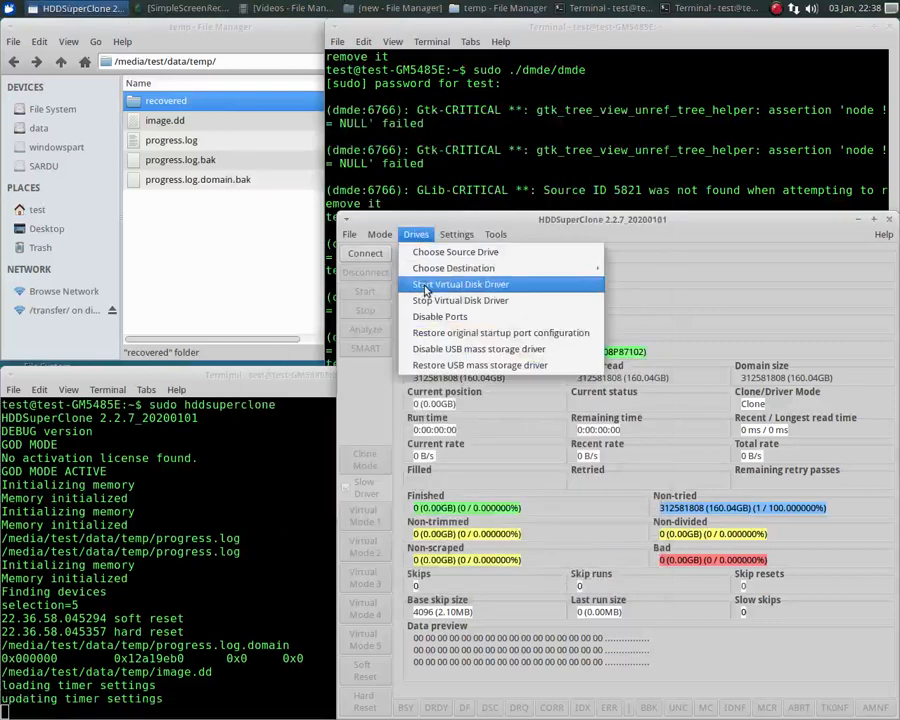
{"action": "left_click", "coordinate": [432, 286]}
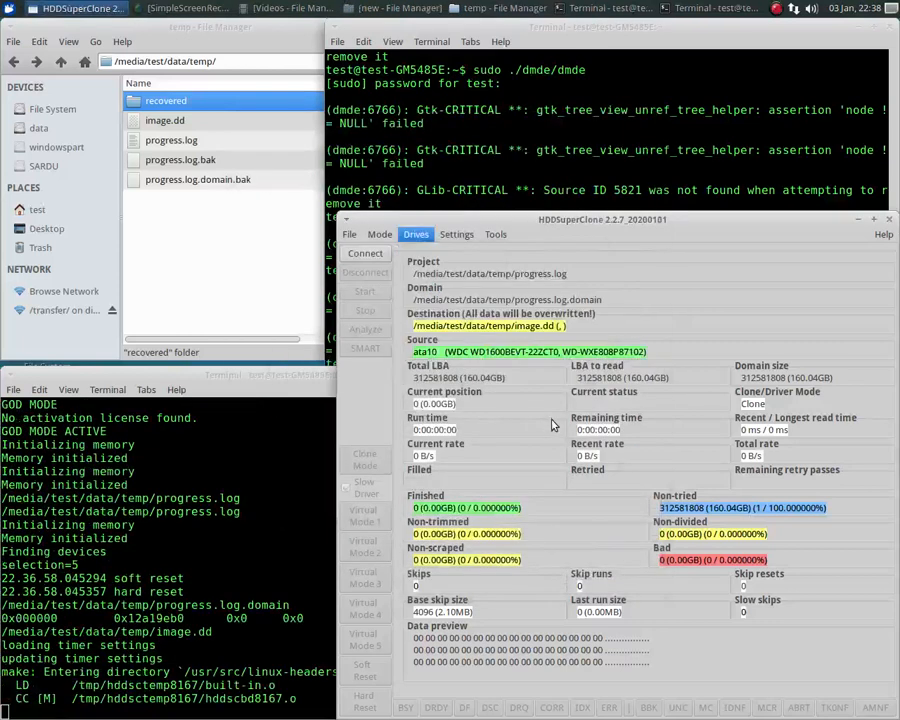
{"action": "left_click", "coordinate": [507, 394]}
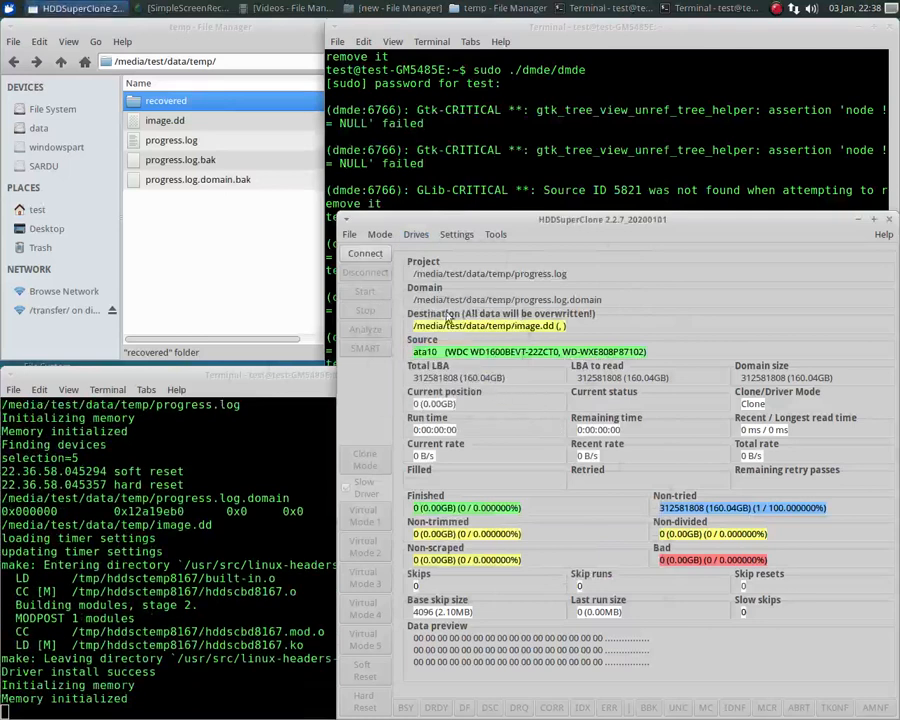
- Connect the source drive, choose Virtual Mode 1 with Slow Driver turned off, and start the session
{"action": "left_click", "coordinate": [365, 253]}
{"action": "left_click", "coordinate": [366, 516]}
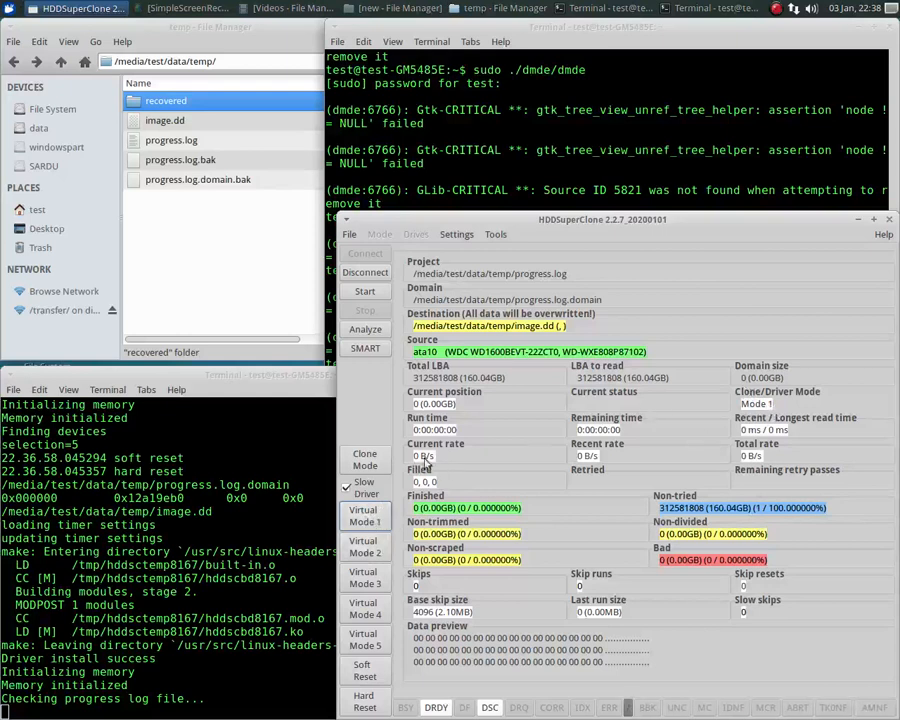
{"action": "left_click", "coordinate": [356, 492]}
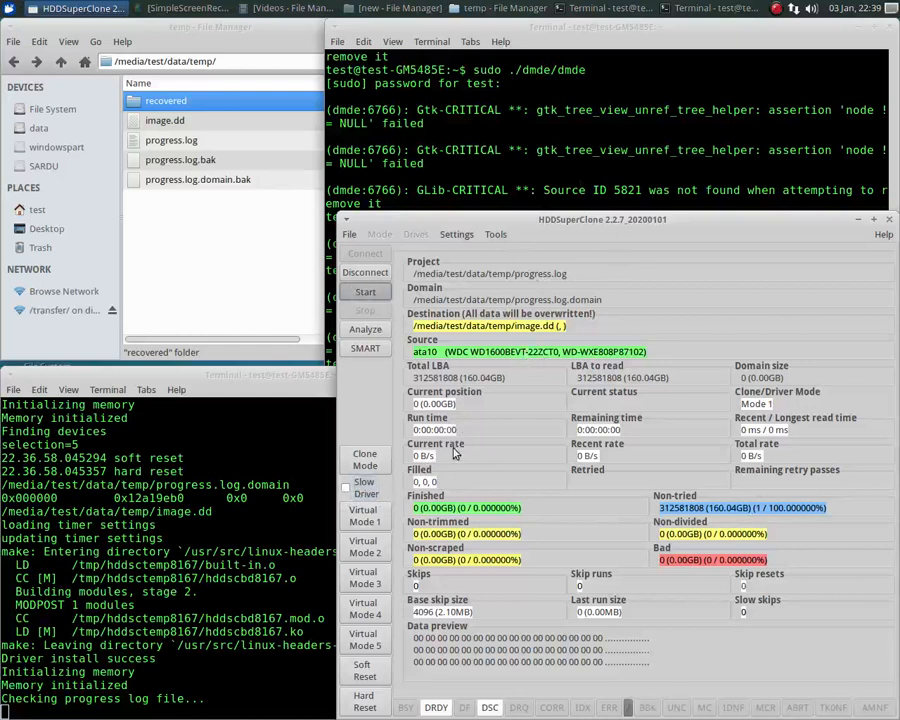
{"action": "left_click", "coordinate": [360, 294]}
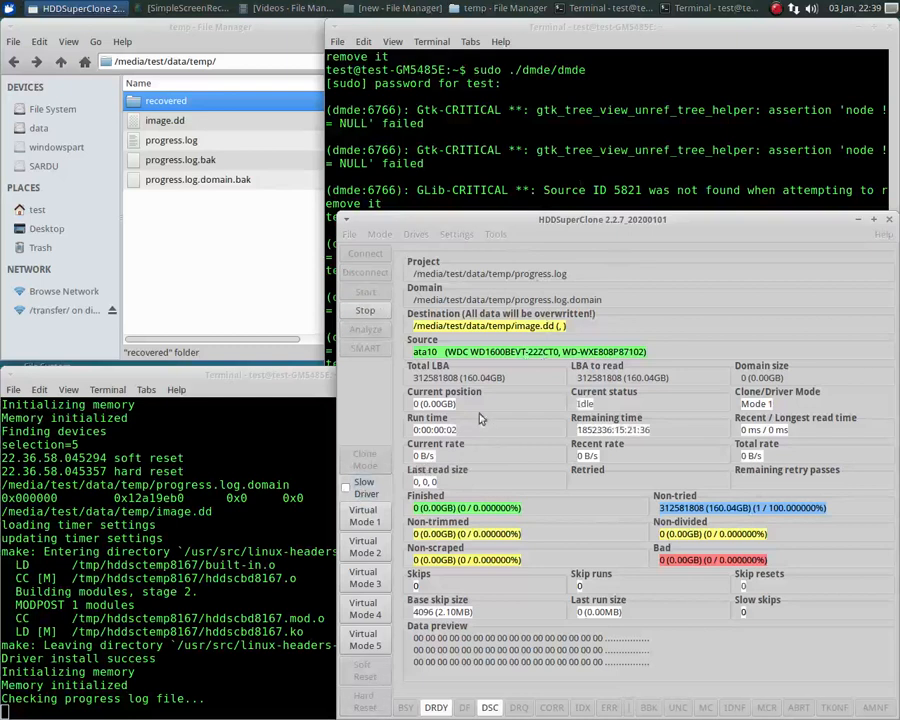
- Launch DMDE from the free terminal by running sudo ./dmde/dmde again
{"action": "left_click", "coordinate": [575, 130]}
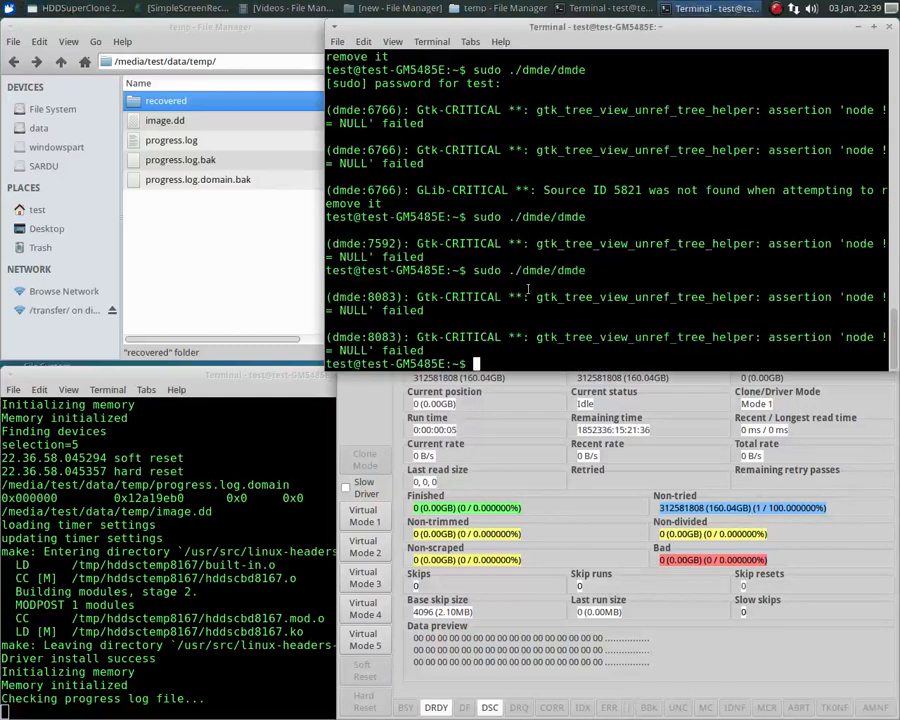
{"action": "key", "text": "Up"}
{"action": "key", "text": "Return"}
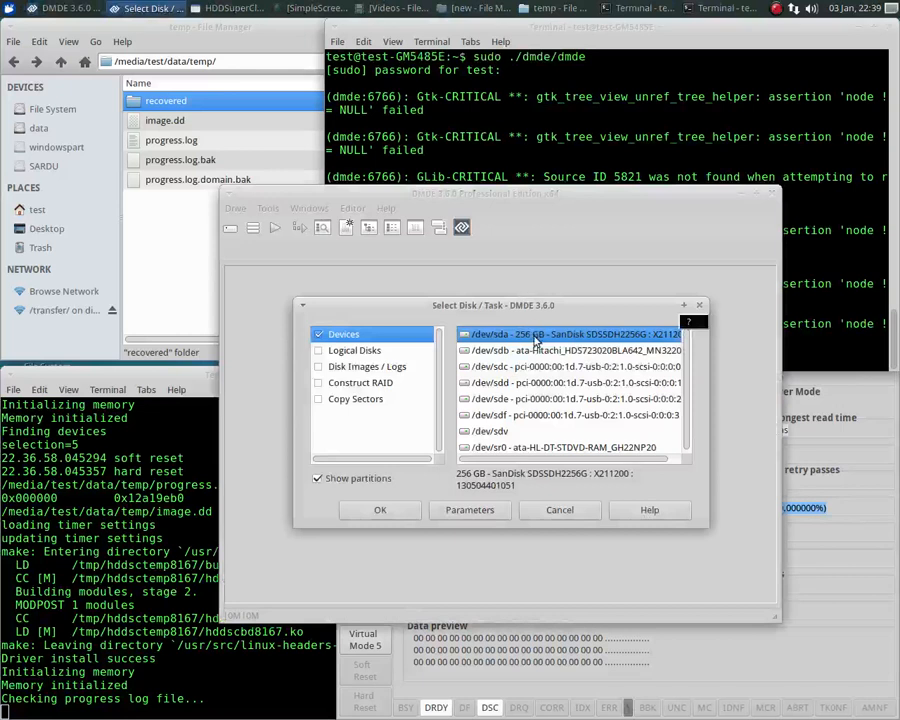
- For the 160 GB device /dev/sdv, set I/O errors to be always ignored and the error fill value to 00000000
{"action": "left_click", "coordinate": [497, 433]}
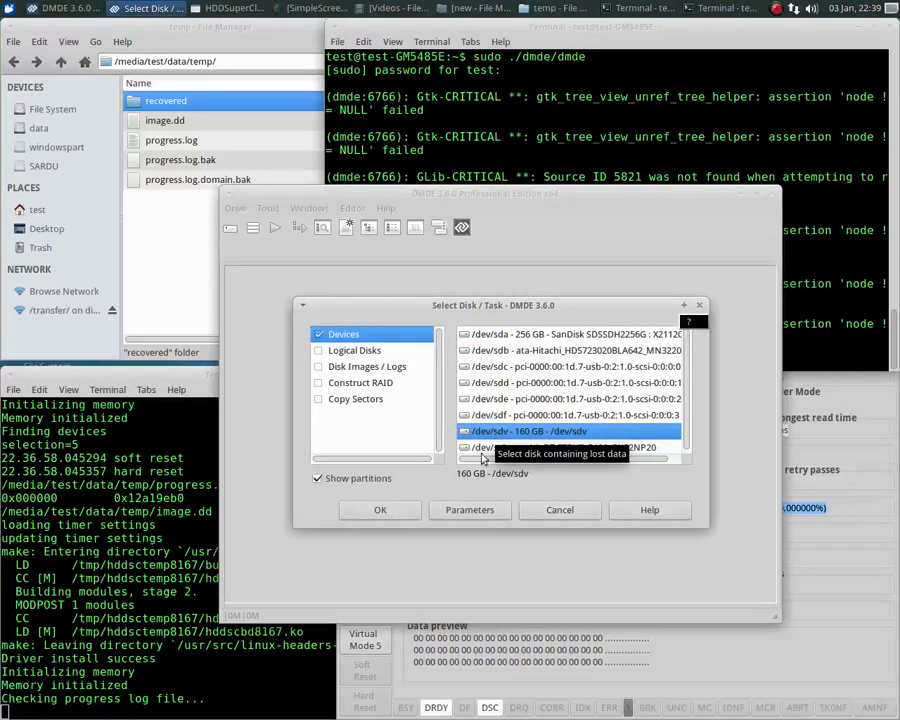
{"action": "left_click", "coordinate": [468, 508]}
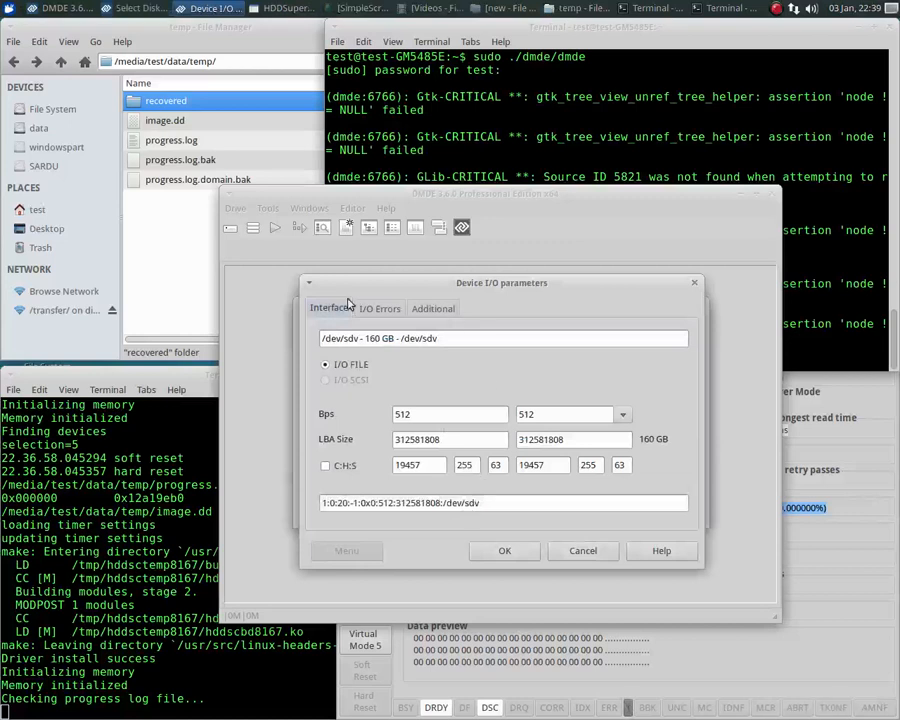
{"action": "left_click", "coordinate": [379, 308]}
{"action": "left_click", "coordinate": [326, 342]}
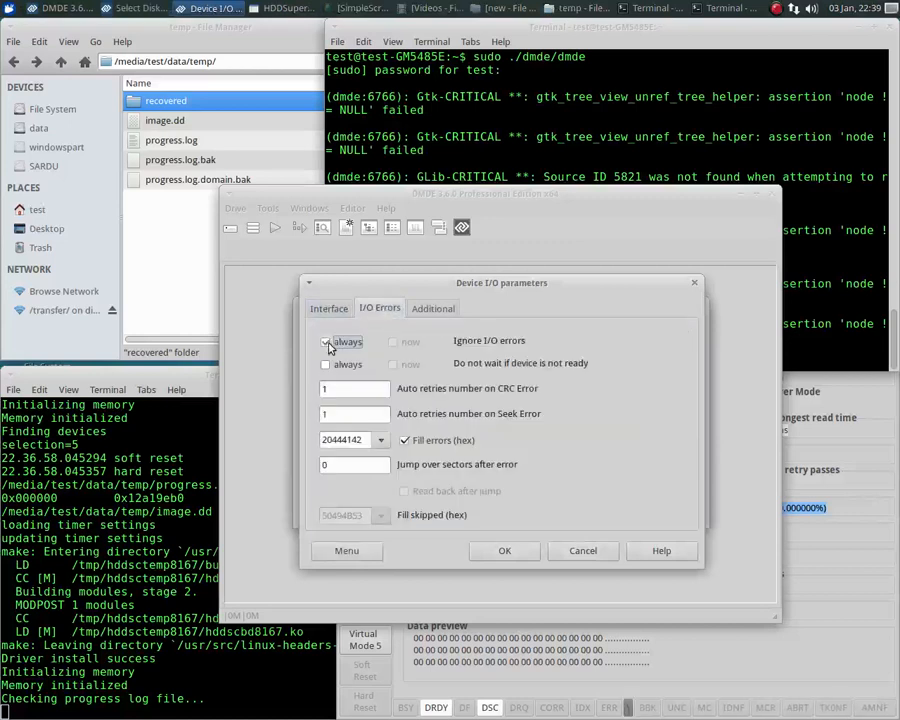
{"action": "left_click", "coordinate": [381, 442]}
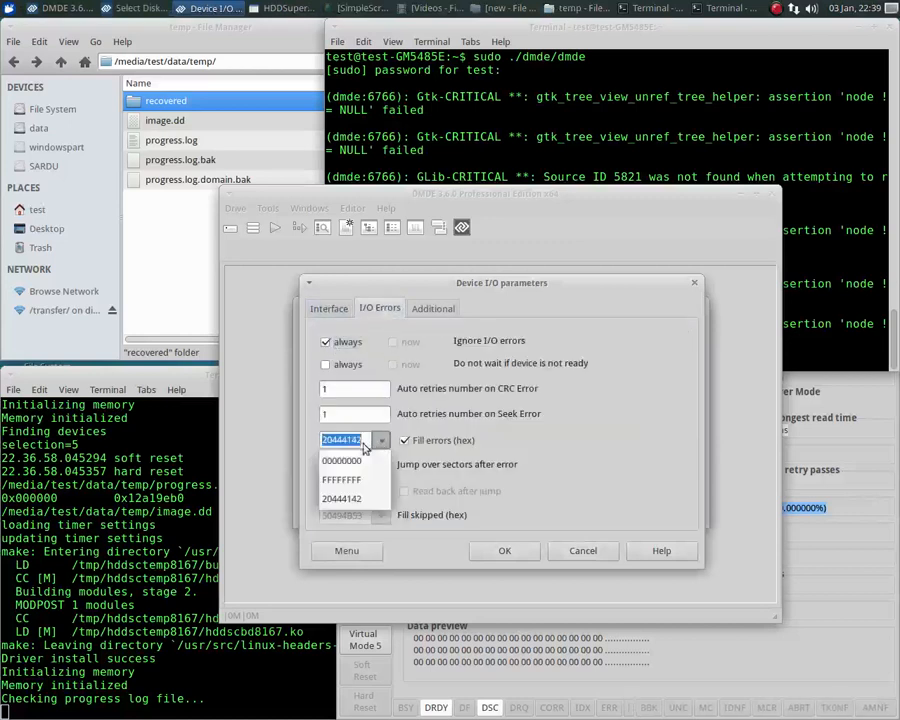
{"action": "left_click", "coordinate": [341, 460]}
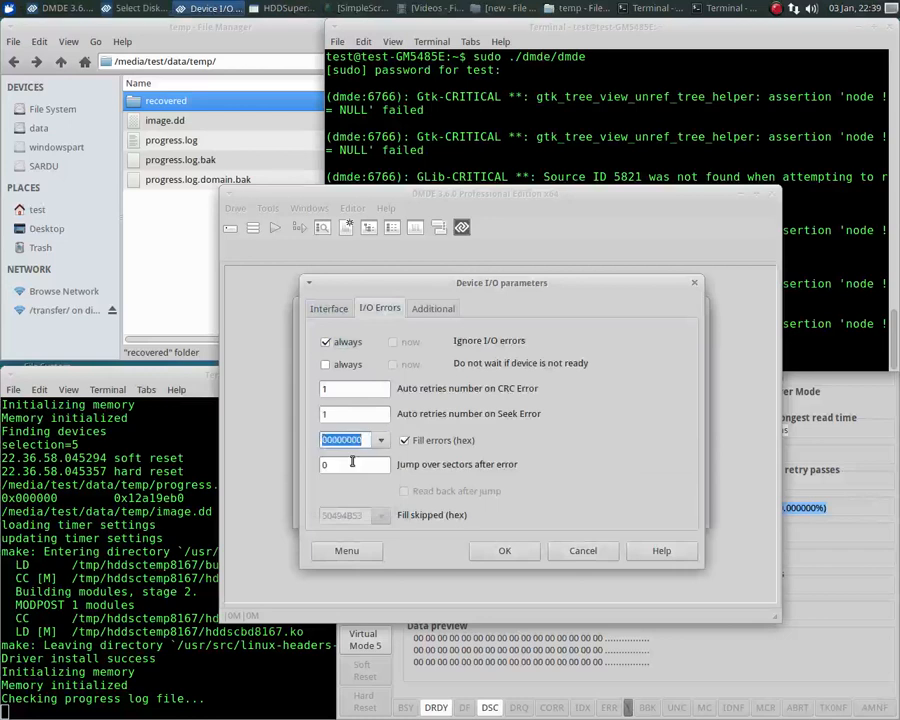
- Set the device's I/O buffer size to 128 sectors and confirm the I/O parameters
{"action": "left_click", "coordinate": [429, 313]}
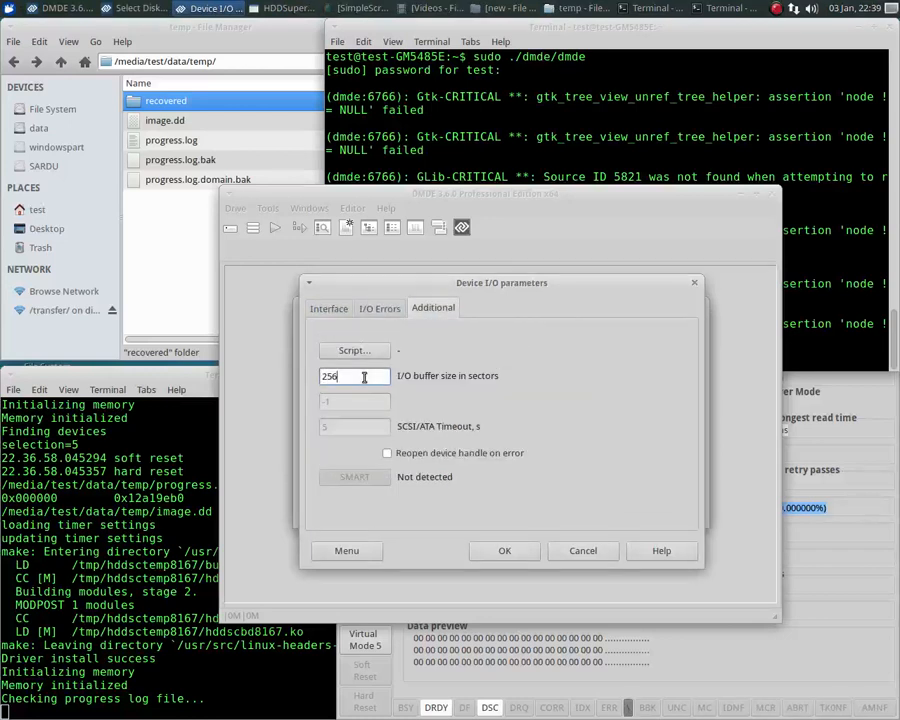
{"action": "double_click", "coordinate": [364, 377]}
{"action": "type", "text": "128"}
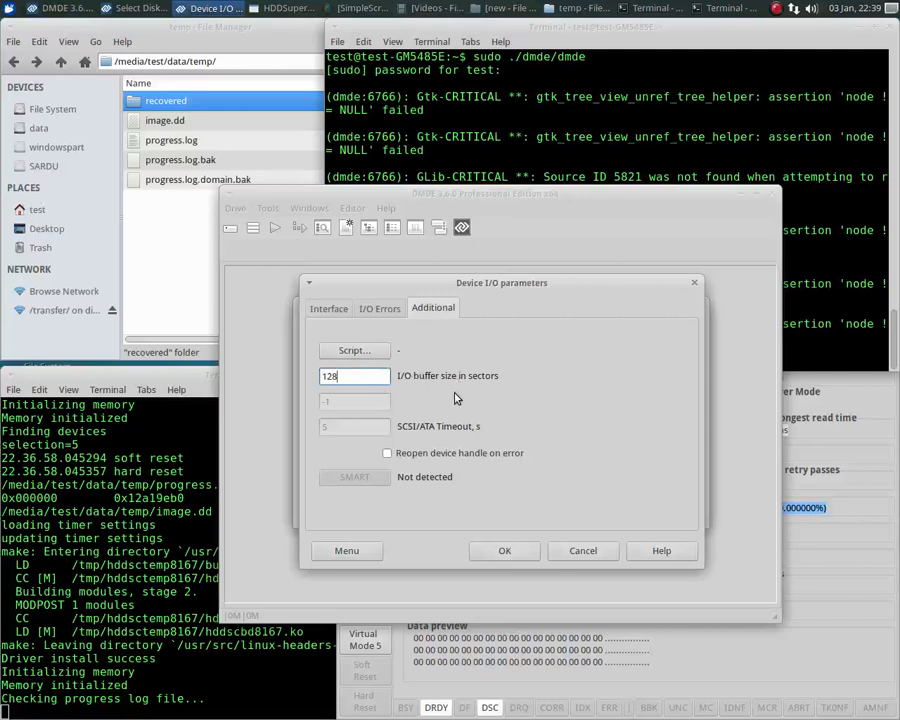
{"action": "left_click", "coordinate": [506, 552]}
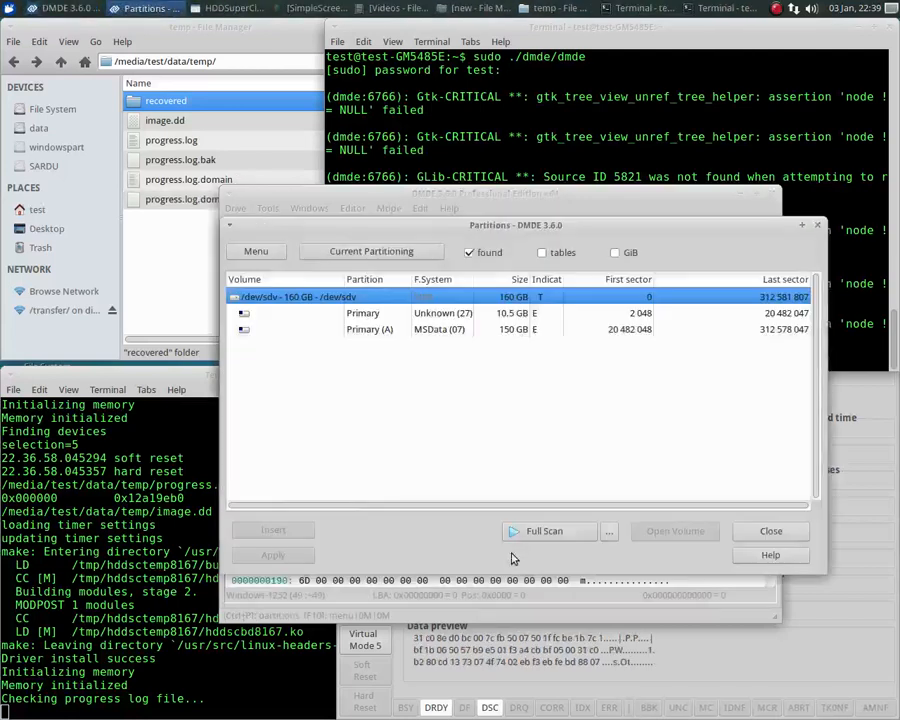
- Open the 150 GB NTFS volume ACER and move the DMDE window clear of the HDDSuperClone status display
{"action": "left_click", "coordinate": [510, 537]}
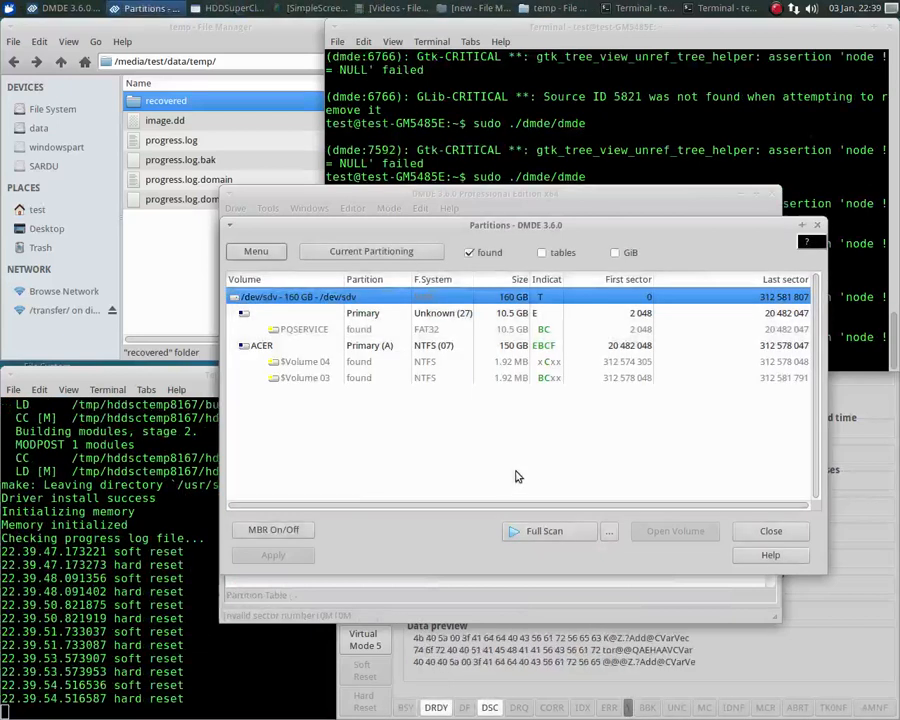
{"action": "left_click", "coordinate": [376, 346]}
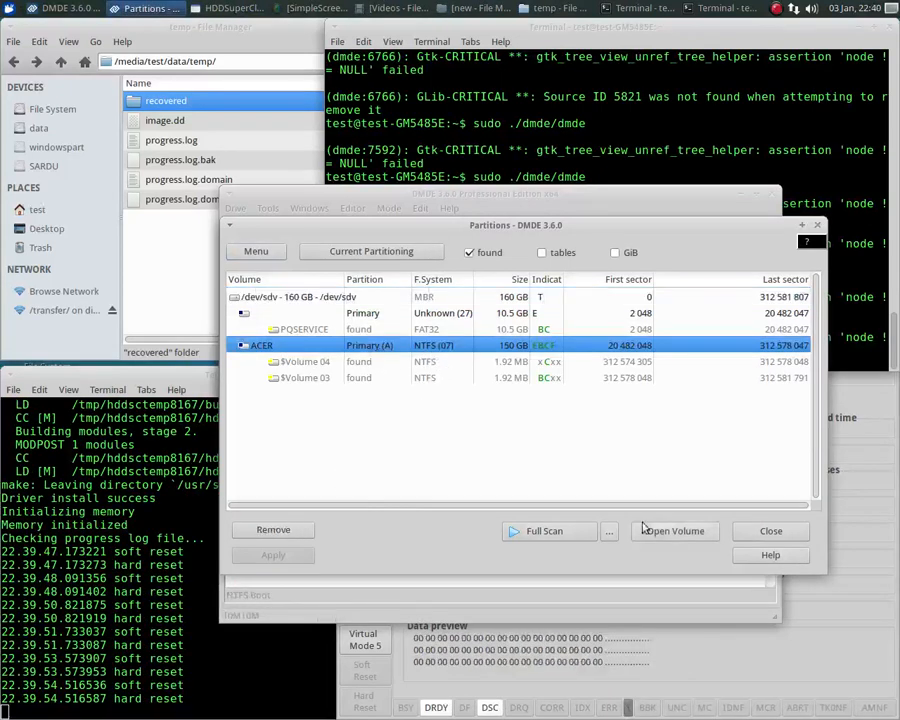
{"action": "left_click", "coordinate": [675, 531]}
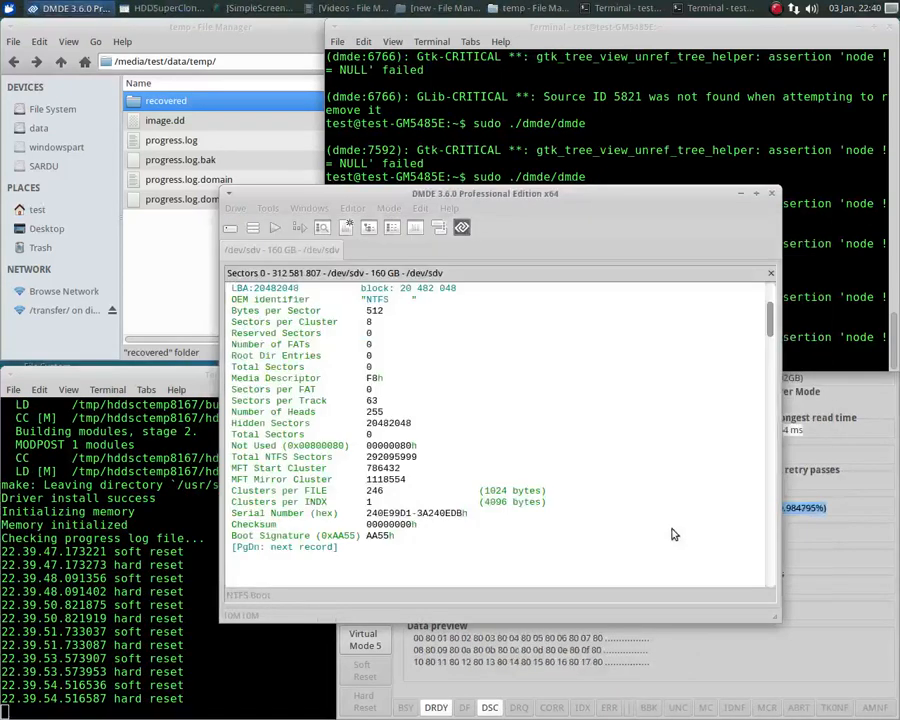
{"action": "left_click_drag", "start_coordinate": [535, 213], "coordinate": [307, 47]}
{"action": "left_click_drag", "start_coordinate": [159, 25], "coordinate": [168, 22]}
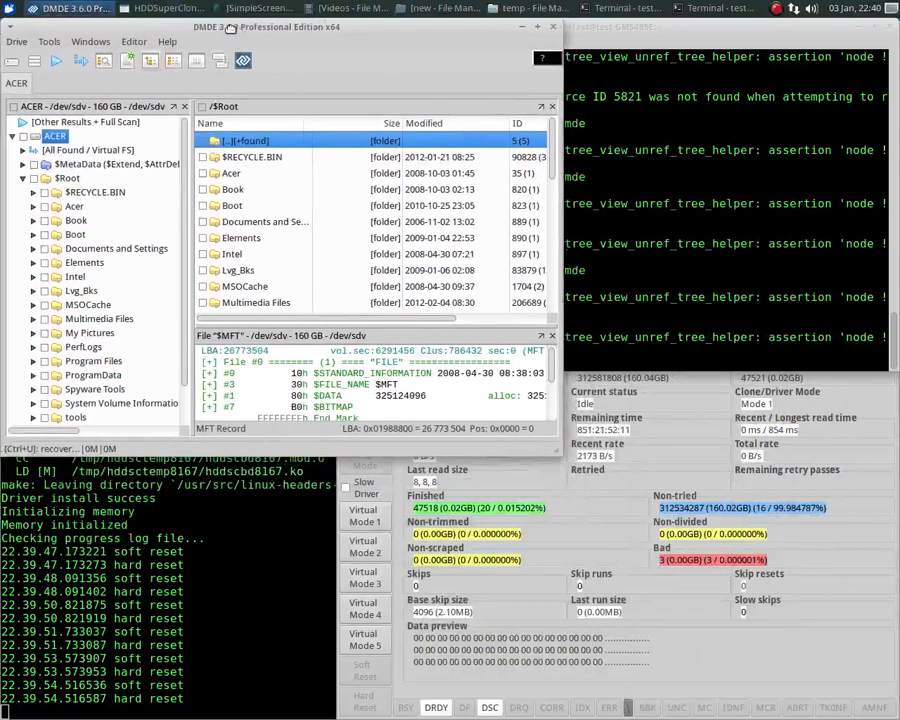
- Expand the folder tree through Users, the personal user folder and Pictures to the contents of the "not real" folder
{"action": "scroll", "coordinate": [120, 390], "scroll_direction": "down", "scroll_amount": 1}
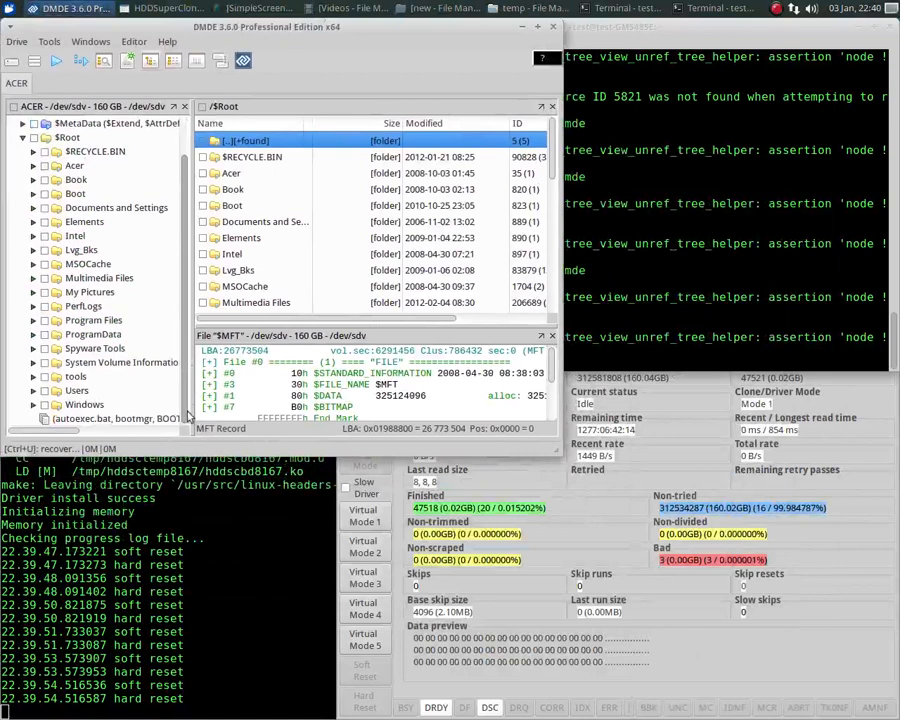
{"action": "left_click", "coordinate": [33, 391]}
{"action": "scroll", "coordinate": [45, 375], "scroll_direction": "down", "scroll_amount": 2}
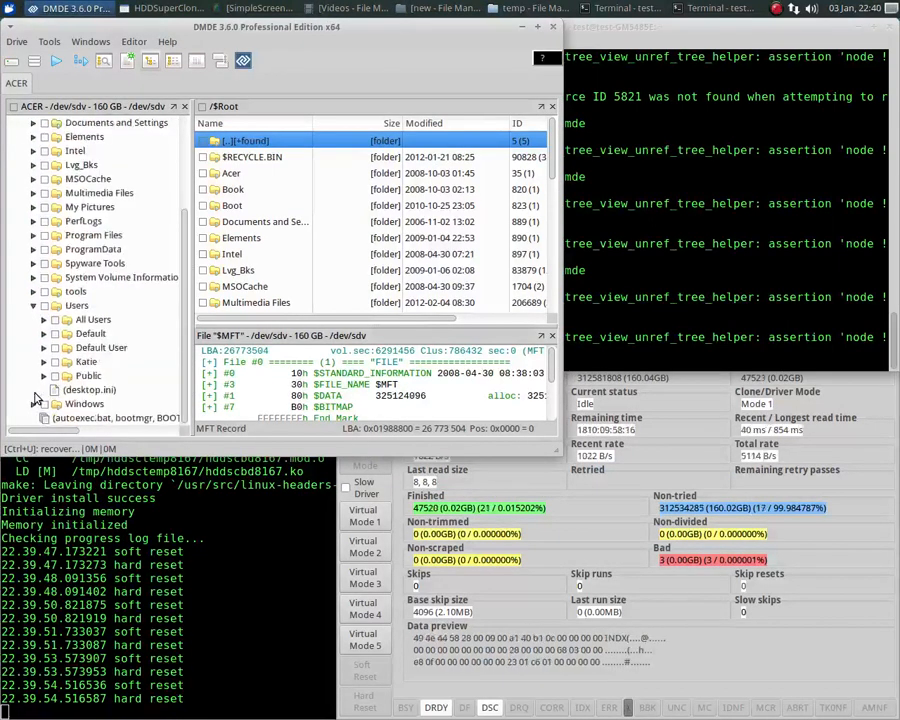
{"action": "left_click", "coordinate": [44, 362]}
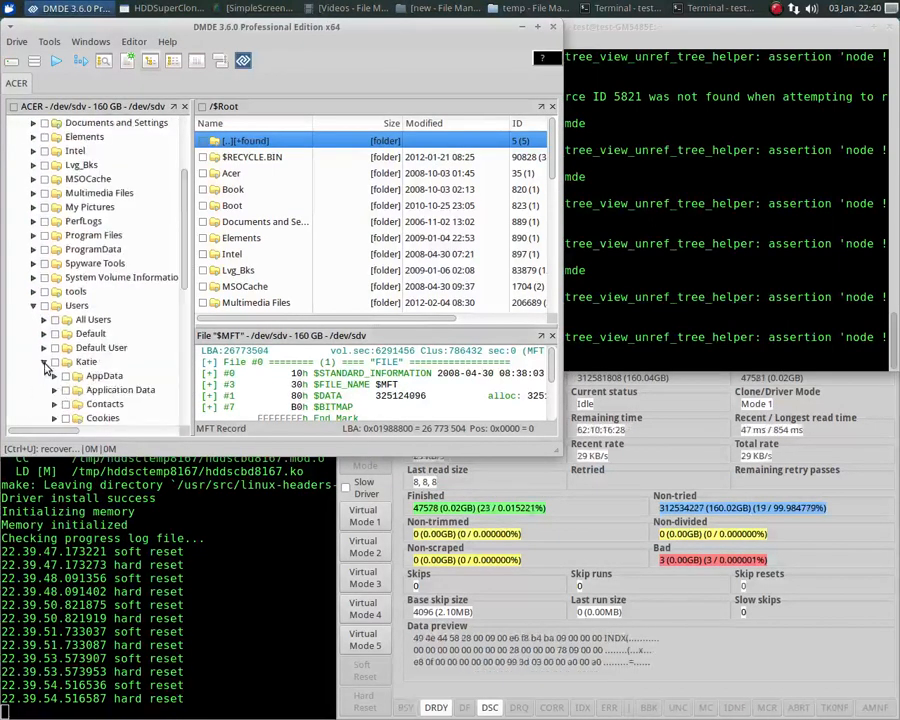
{"action": "scroll", "coordinate": [48, 370], "scroll_direction": "down", "scroll_amount": 5}
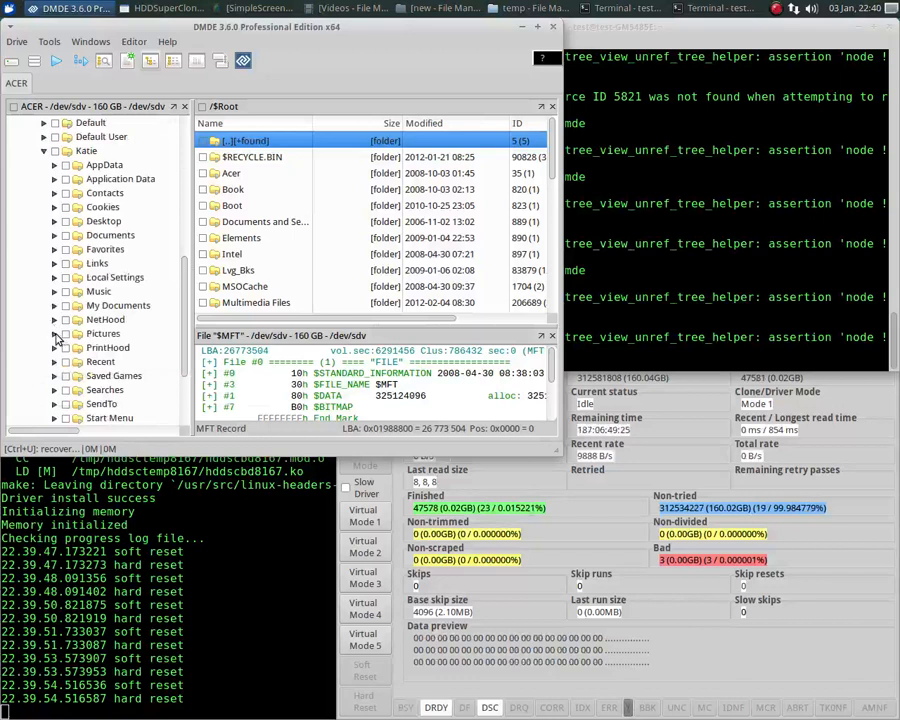
{"action": "left_click", "coordinate": [55, 336]}
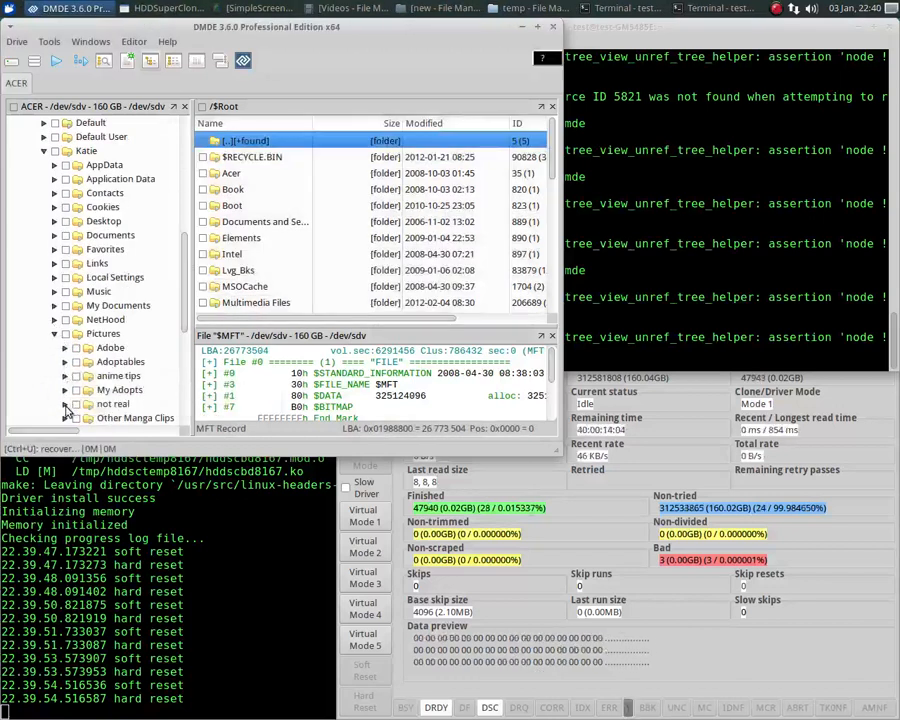
{"action": "left_click", "coordinate": [65, 403]}
{"action": "scroll", "coordinate": [67, 400], "scroll_direction": "down", "scroll_amount": 3}
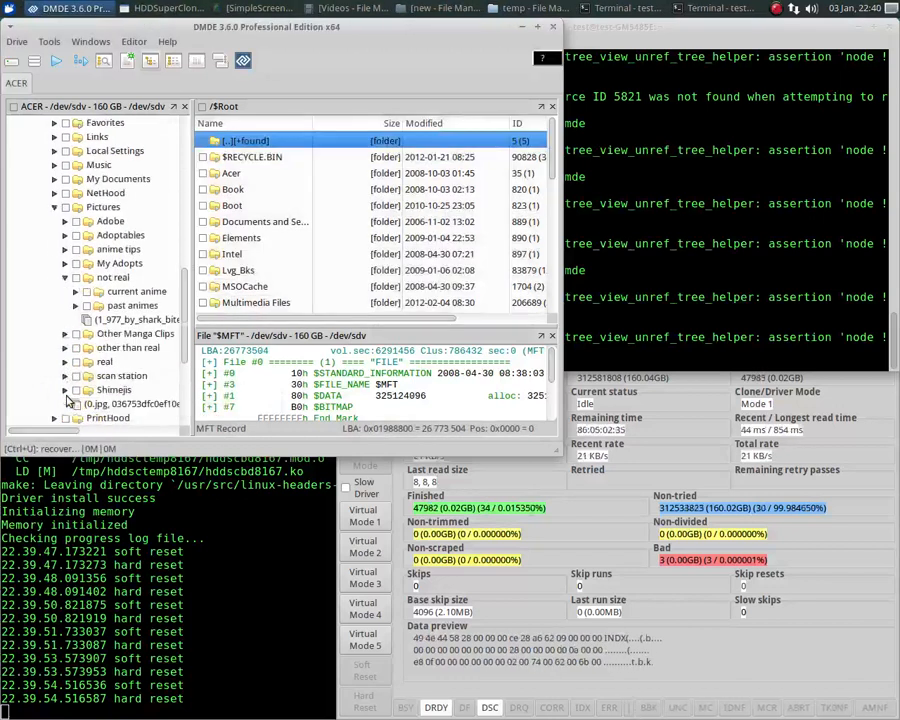
- Expand "current anime" and "anime pics", and mark only the "misalanious anime" folder for recovery
{"action": "left_click", "coordinate": [76, 292]}
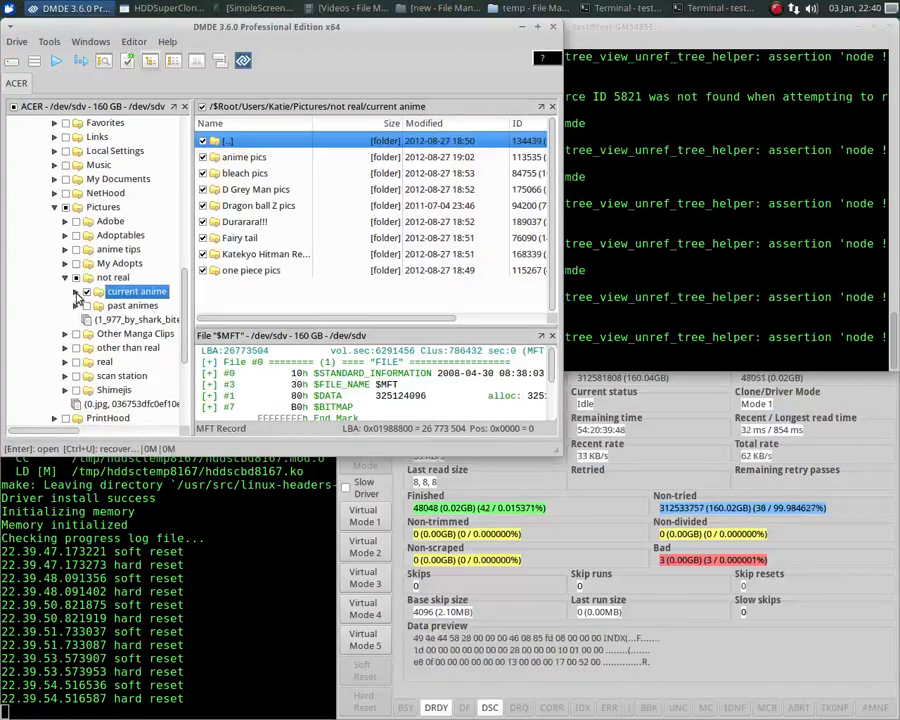
{"action": "left_click", "coordinate": [87, 291]}
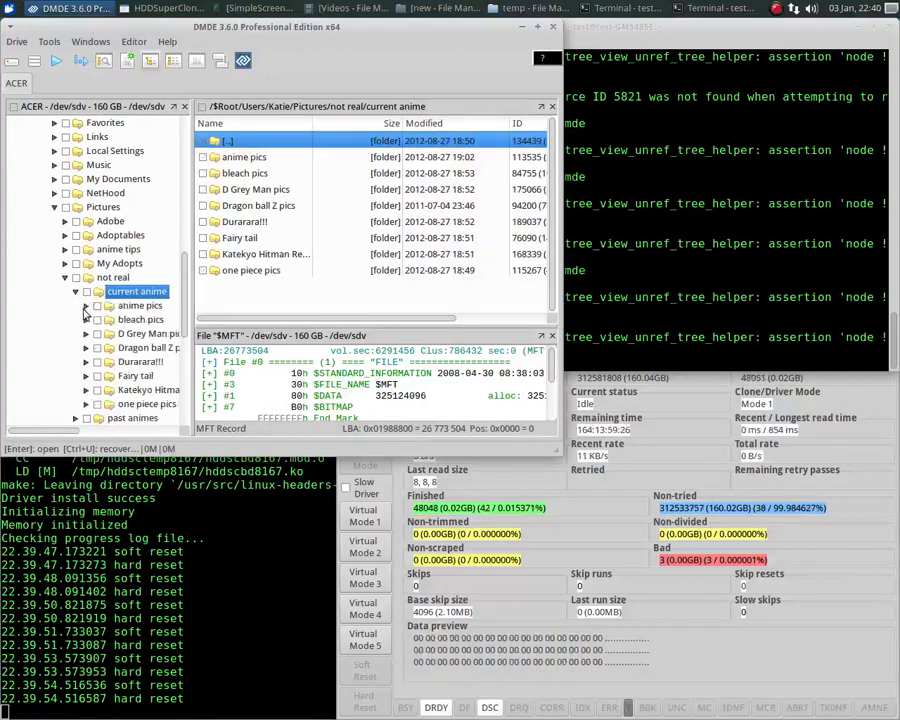
{"action": "left_click", "coordinate": [86, 306]}
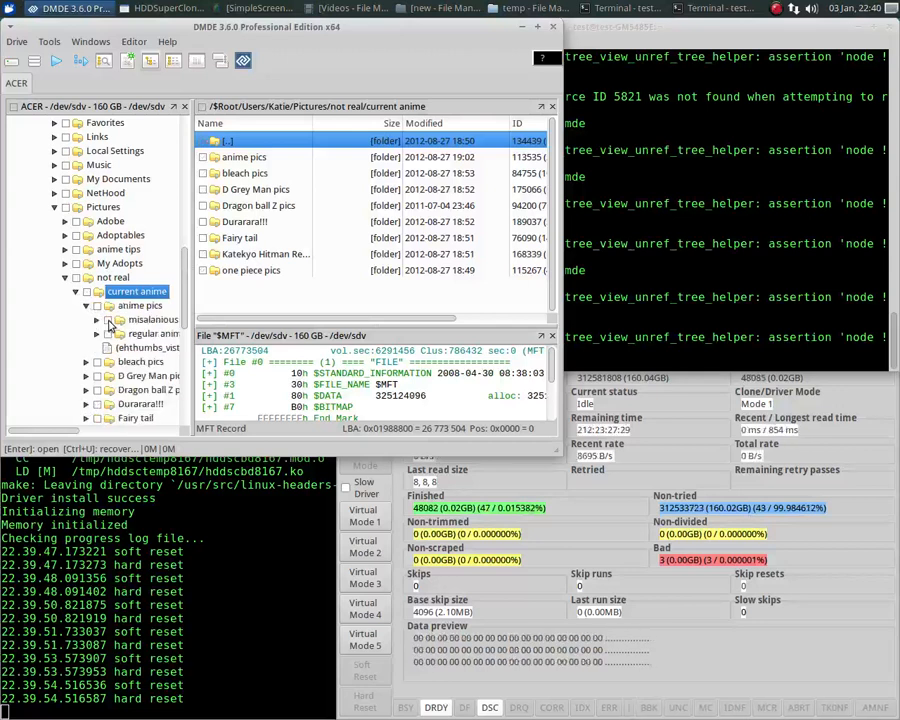
{"action": "left_click", "coordinate": [110, 321]}
{"action": "left_click", "coordinate": [107, 320]}
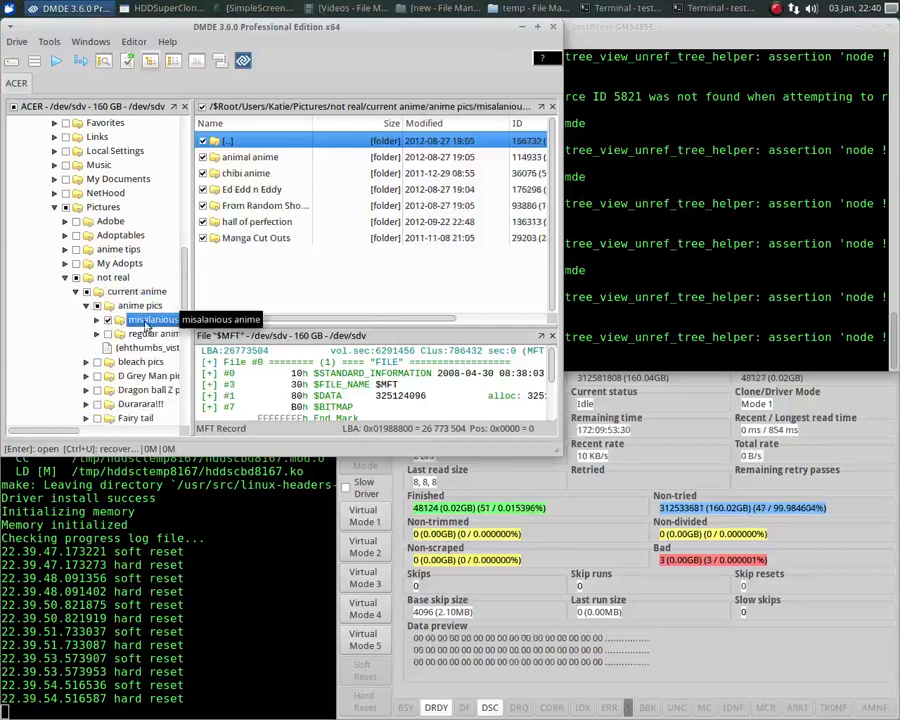
- Set up recovery of the marked "misalanious anime" folder and calculate its total size
{"action": "left_click", "coordinate": [130, 62]}
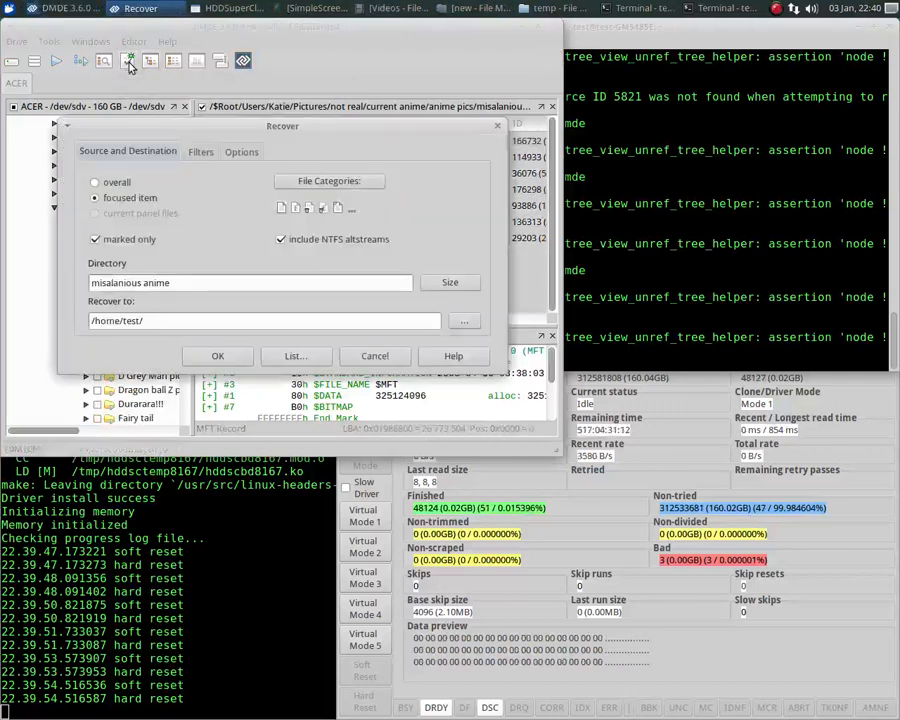
{"action": "left_click", "coordinate": [450, 284]}
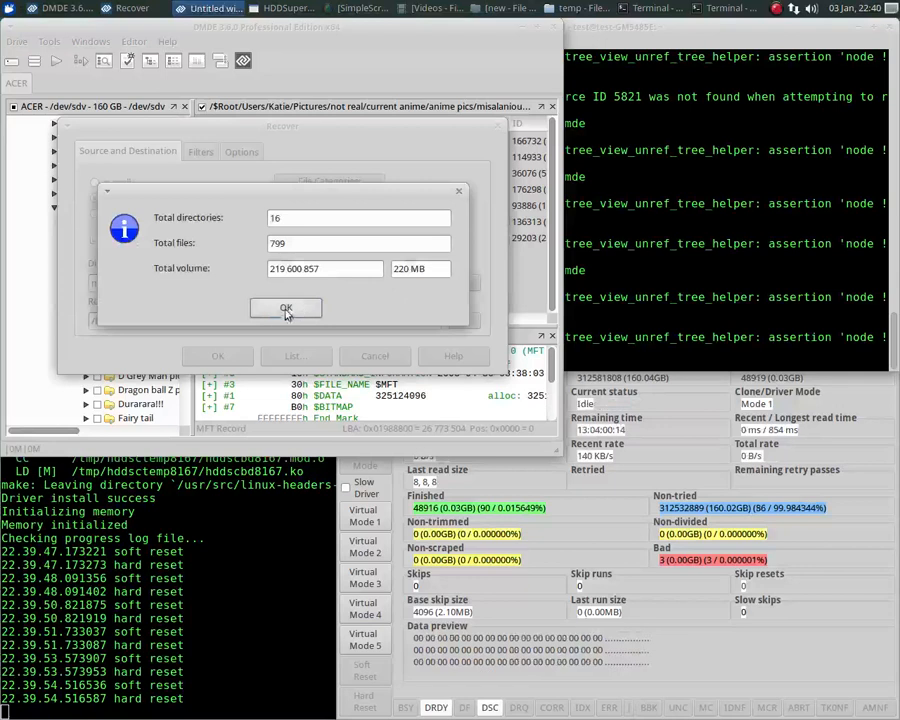
{"action": "left_click", "coordinate": [286, 307]}
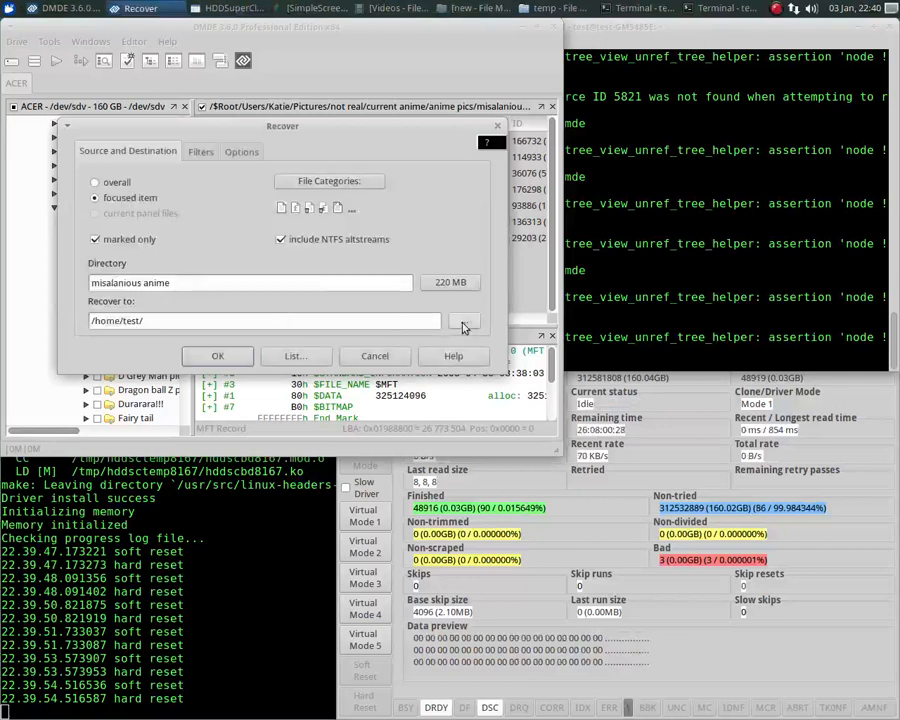
- Set the recovery destination to /media/test/data/temp/recovered
{"action": "left_click", "coordinate": [463, 321]}
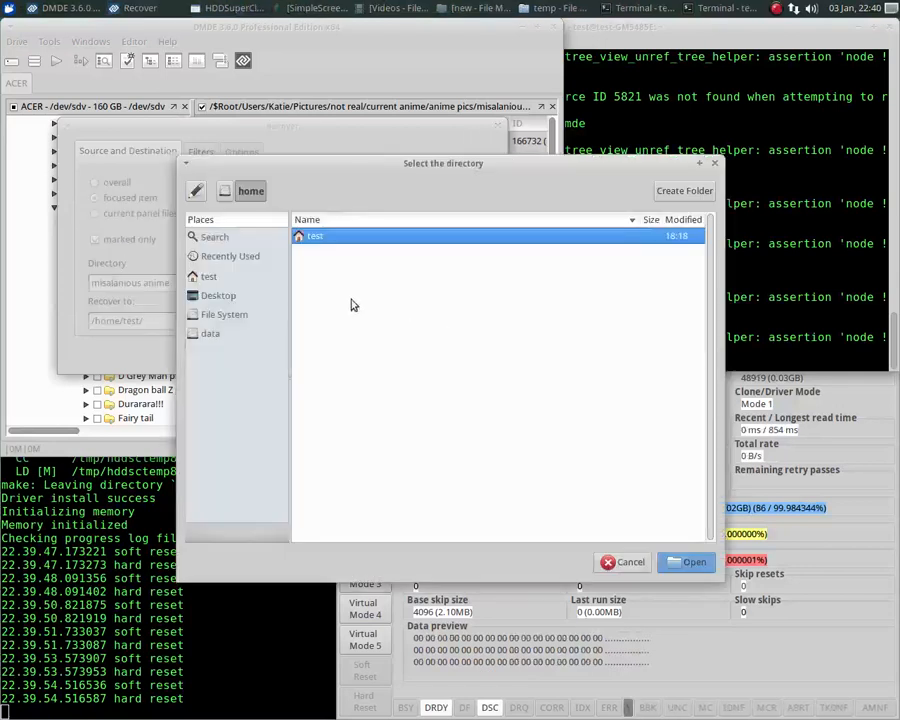
{"action": "left_click", "coordinate": [212, 334]}
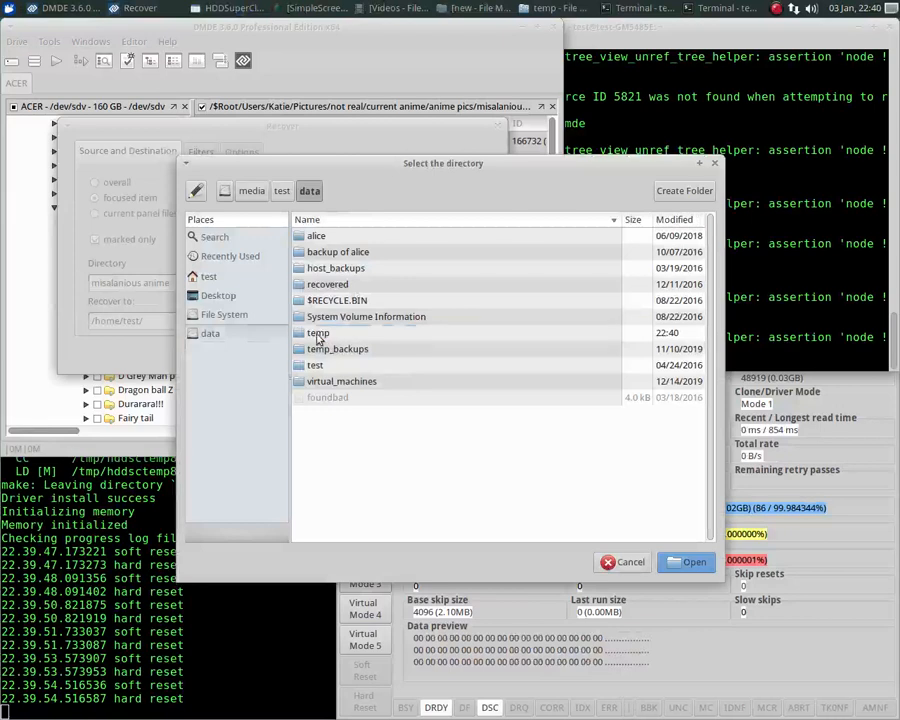
{"action": "double_click", "coordinate": [318, 332]}
{"action": "double_click", "coordinate": [318, 236]}
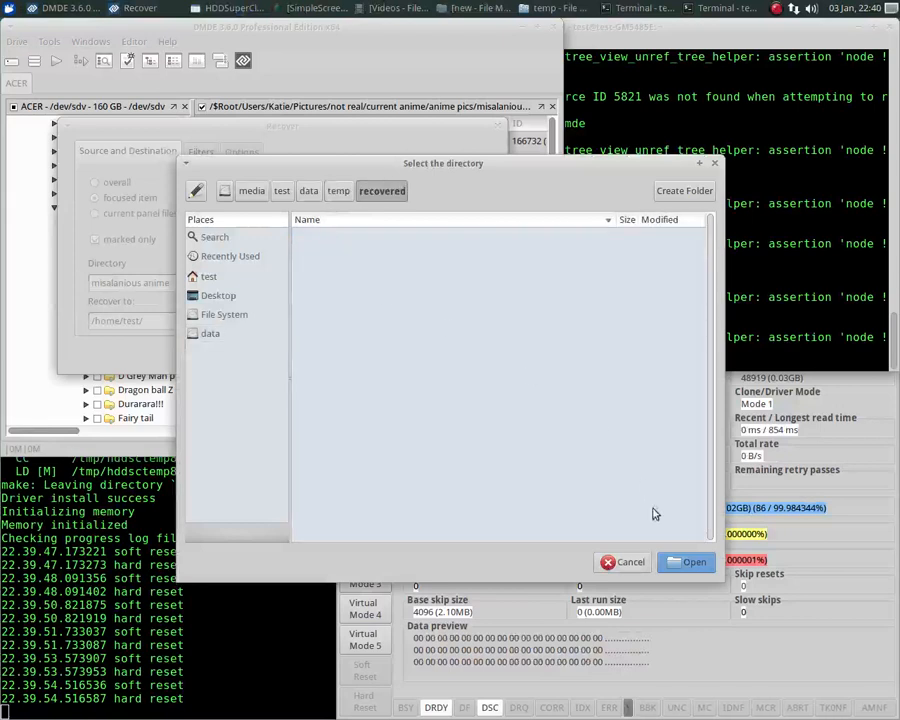
{"action": "left_click", "coordinate": [686, 562]}
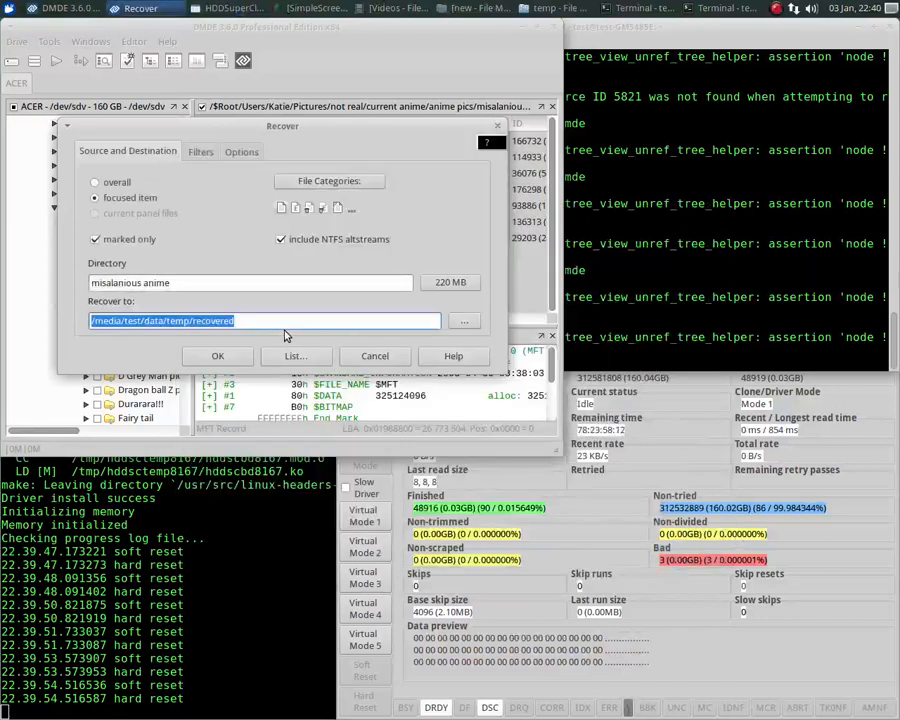
- Review the I/O error handling and the I/O buffer size in the recovery's device I/O parameters
{"action": "left_click", "coordinate": [246, 155]}
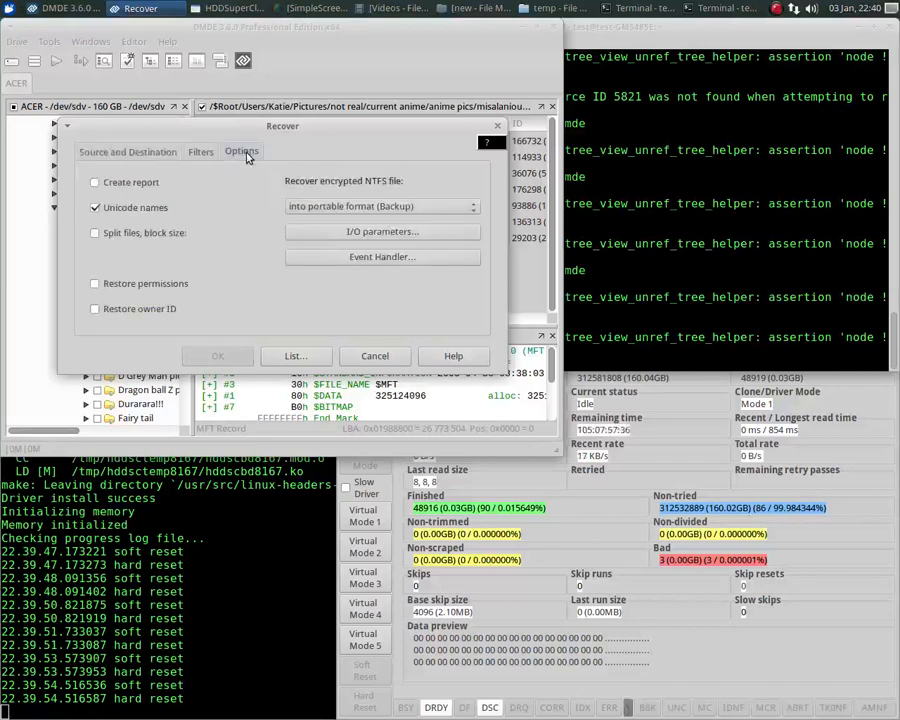
{"action": "left_click", "coordinate": [330, 231]}
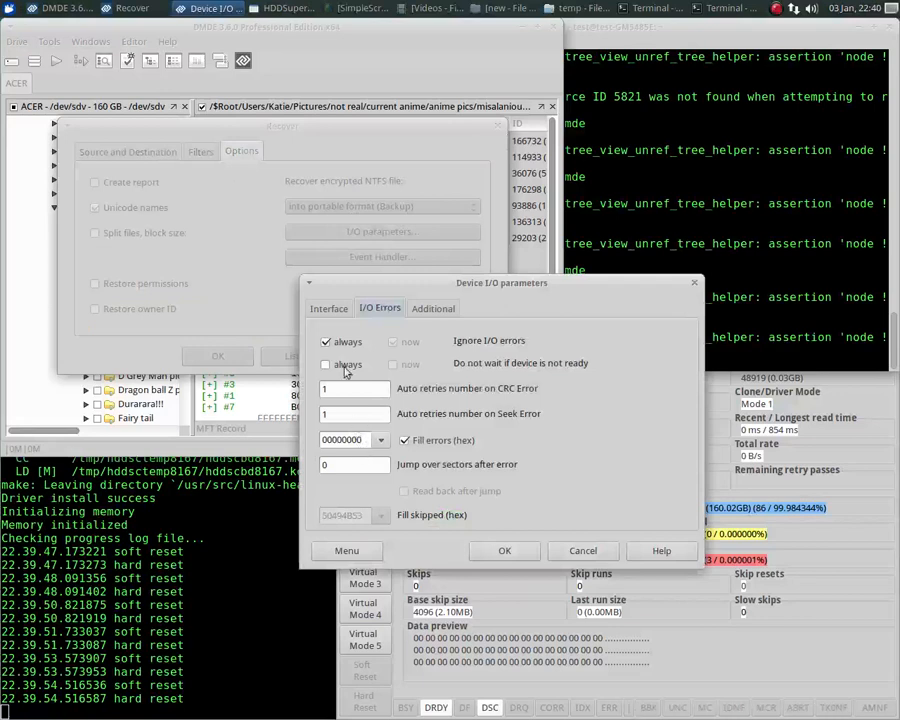
{"action": "left_click", "coordinate": [431, 309]}
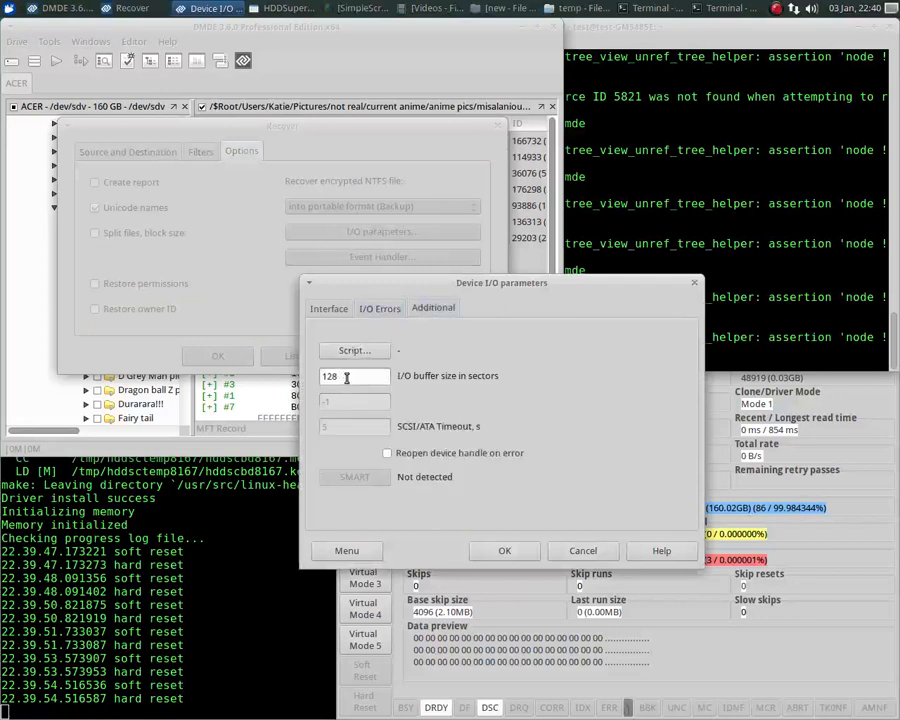
{"action": "key", "text": "Return"}
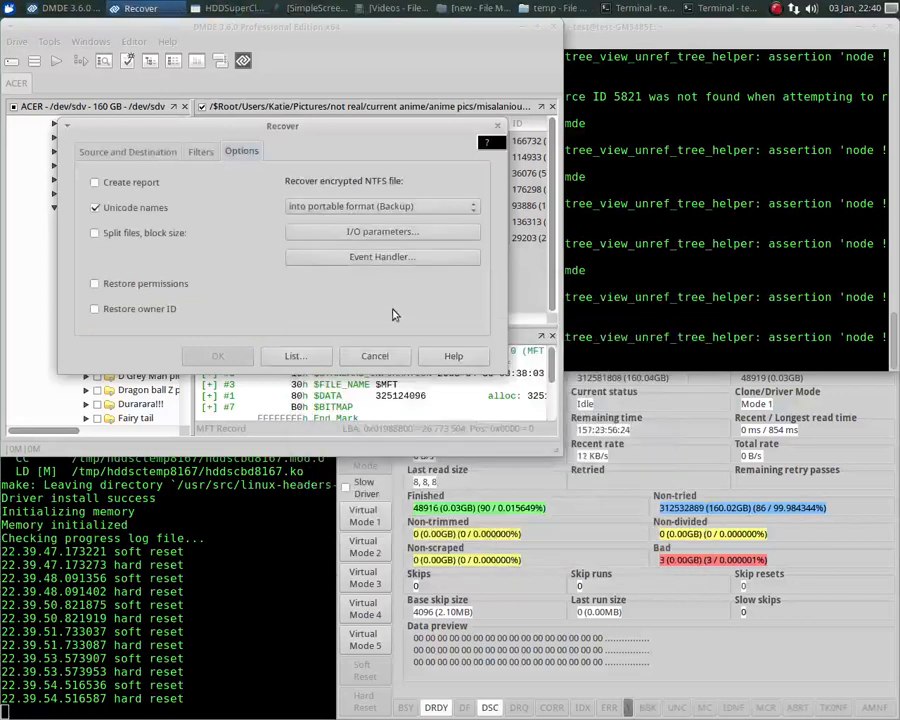
- Configure the recovery event handler to Skip on failure to open a file and Move to $Bad on file reading errors
{"action": "left_click", "coordinate": [375, 258]}
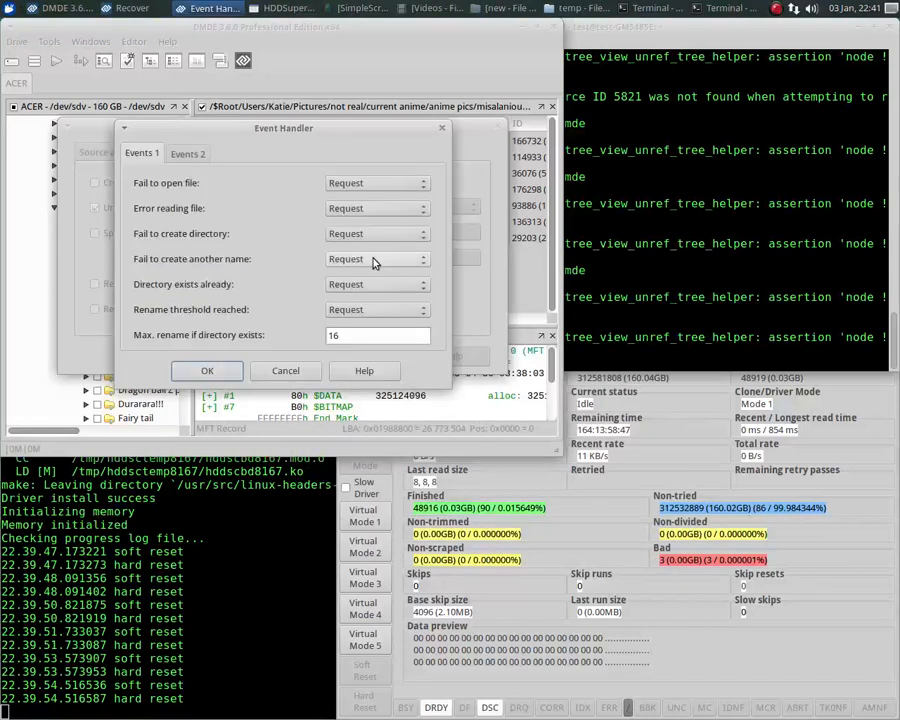
{"action": "left_click", "coordinate": [401, 188]}
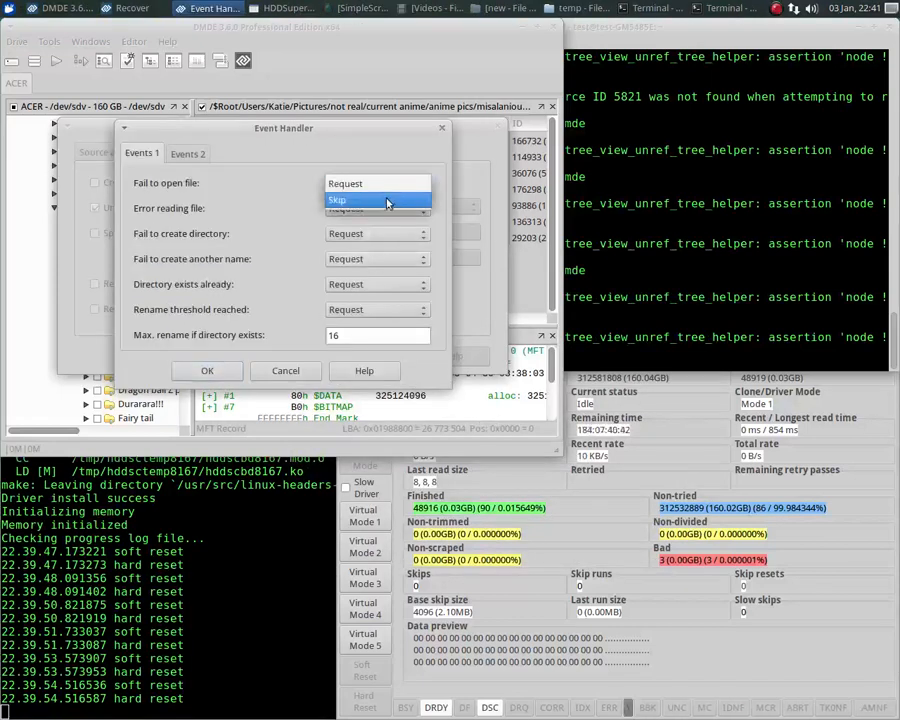
{"action": "left_click", "coordinate": [386, 202]}
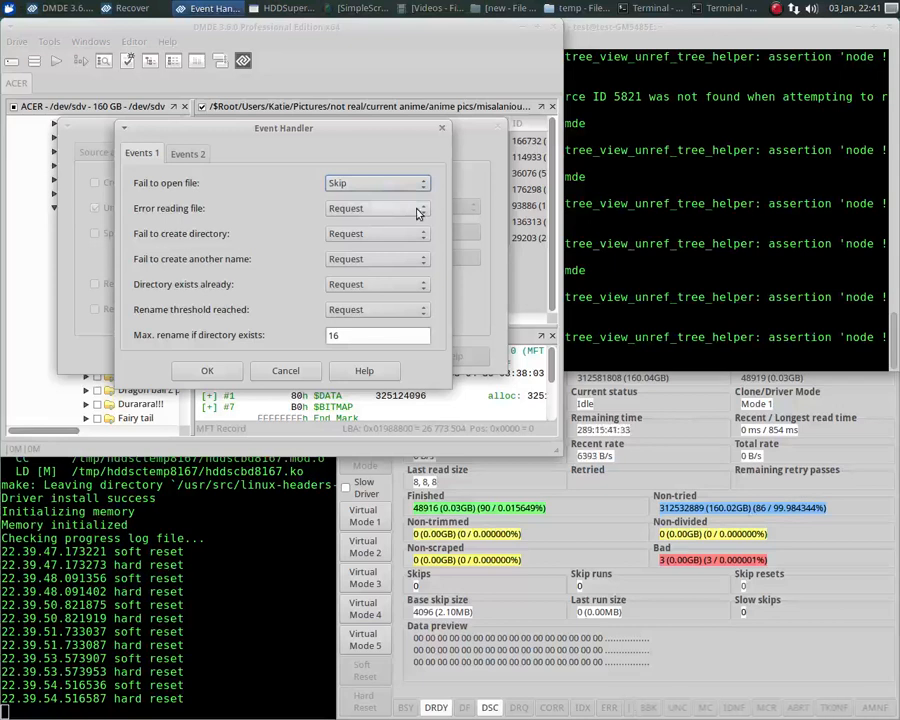
{"action": "left_click", "coordinate": [419, 213]}
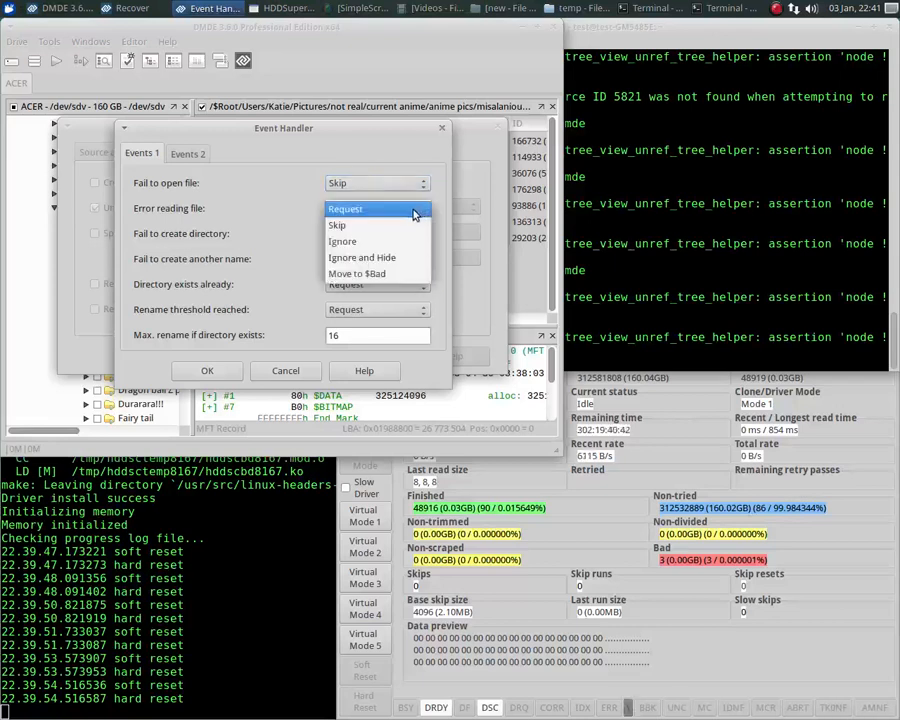
{"action": "left_click", "coordinate": [368, 275]}
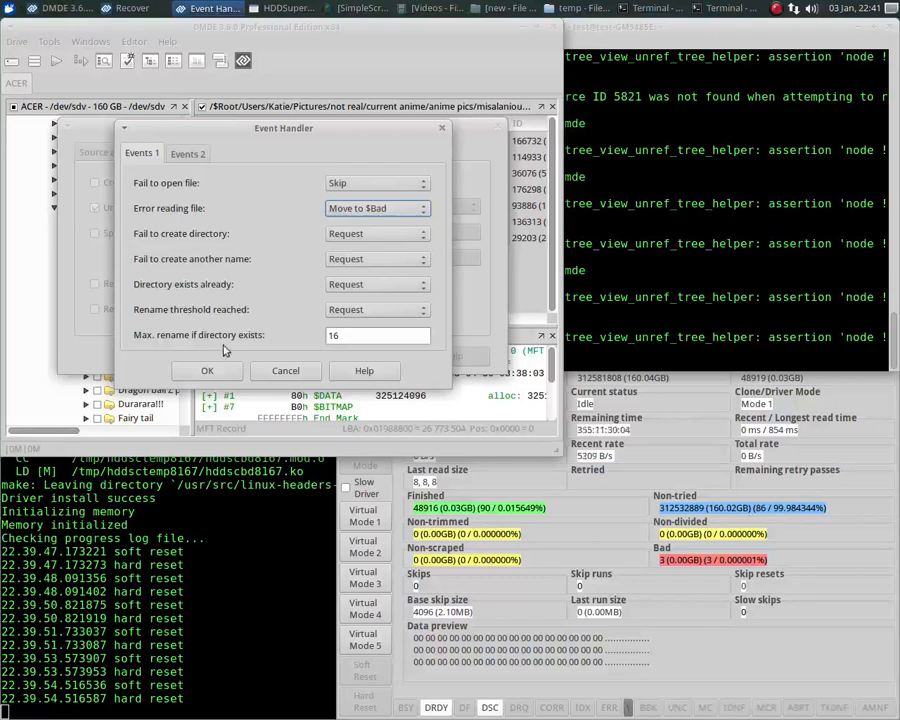
{"action": "left_click", "coordinate": [207, 372]}
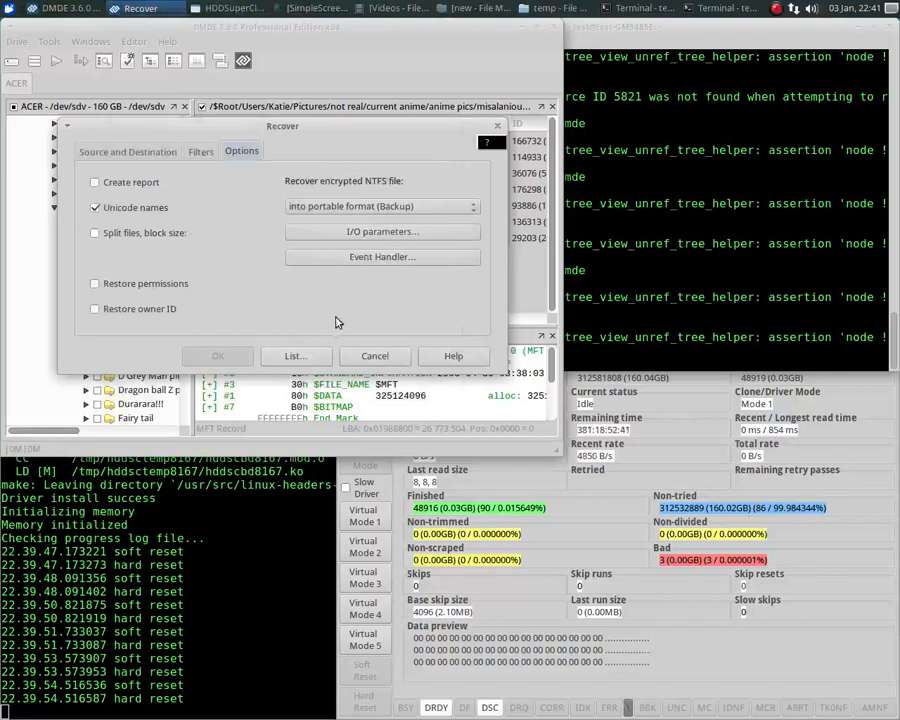
- Start the recovery, confirm that the destination does not override the source, and move the progress window clear of the HDDSuperClone status display
{"action": "left_click", "coordinate": [128, 151]}
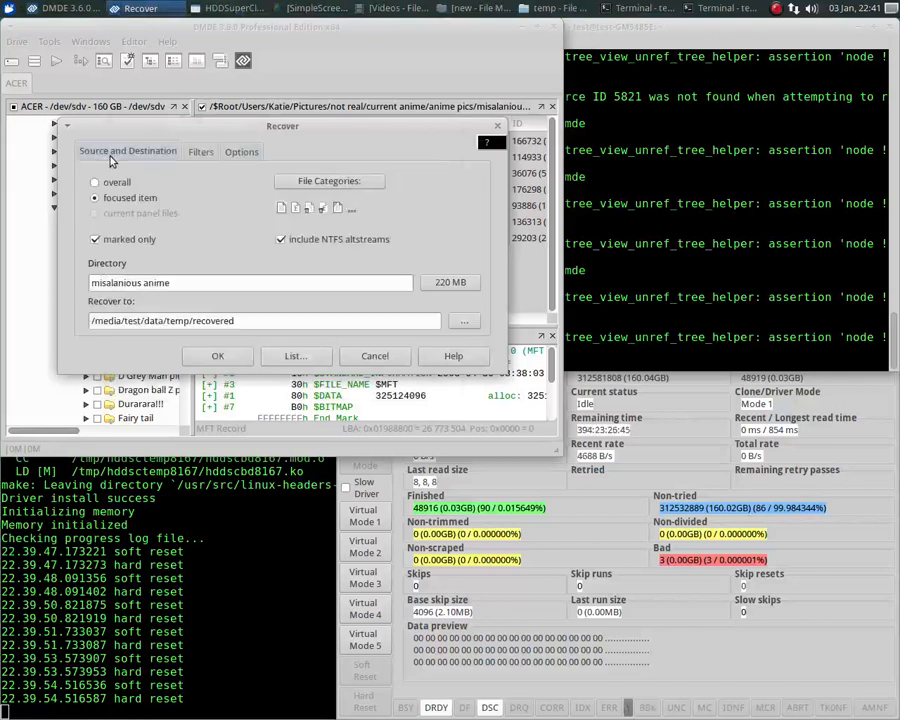
{"action": "left_click", "coordinate": [216, 359]}
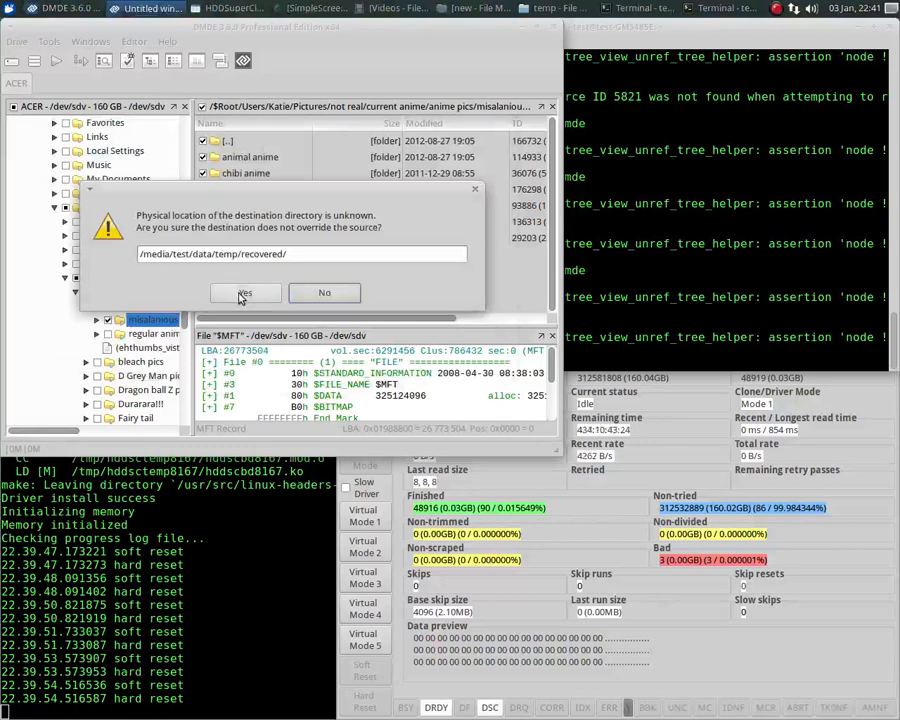
{"action": "left_click", "coordinate": [241, 297]}
{"action": "left_click_drag", "start_coordinate": [289, 212], "coordinate": [268, 79]}
- Switch the HDDSuperClone driver to Virtual Mode 2 during the recovery, and dismiss DMDE's recovery summary once it finishes
{"action": "left_click", "coordinate": [652, 494]}
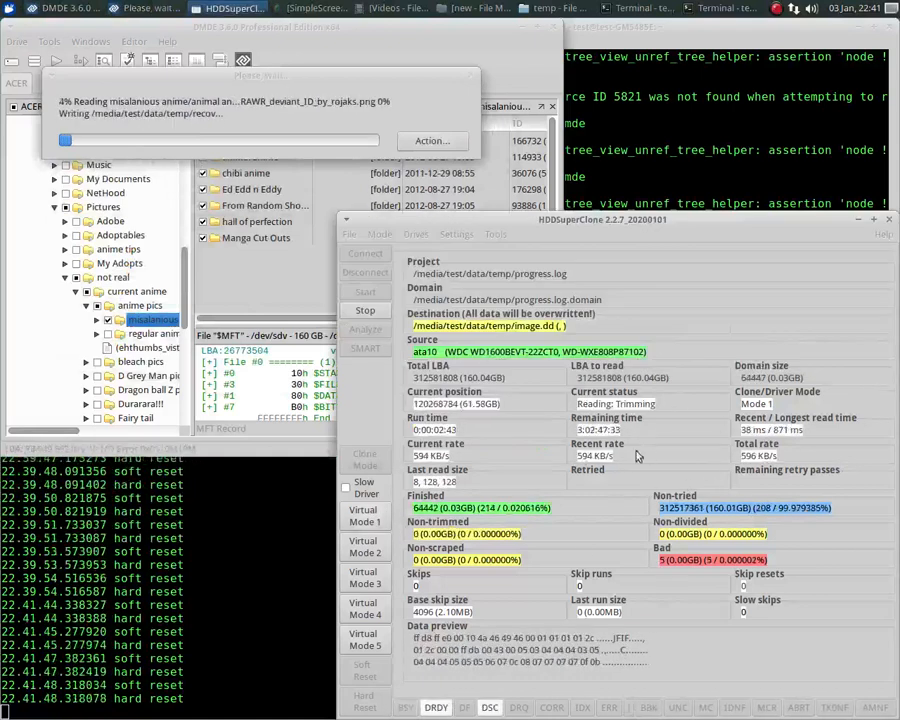
{"action": "left_click", "coordinate": [364, 547]}
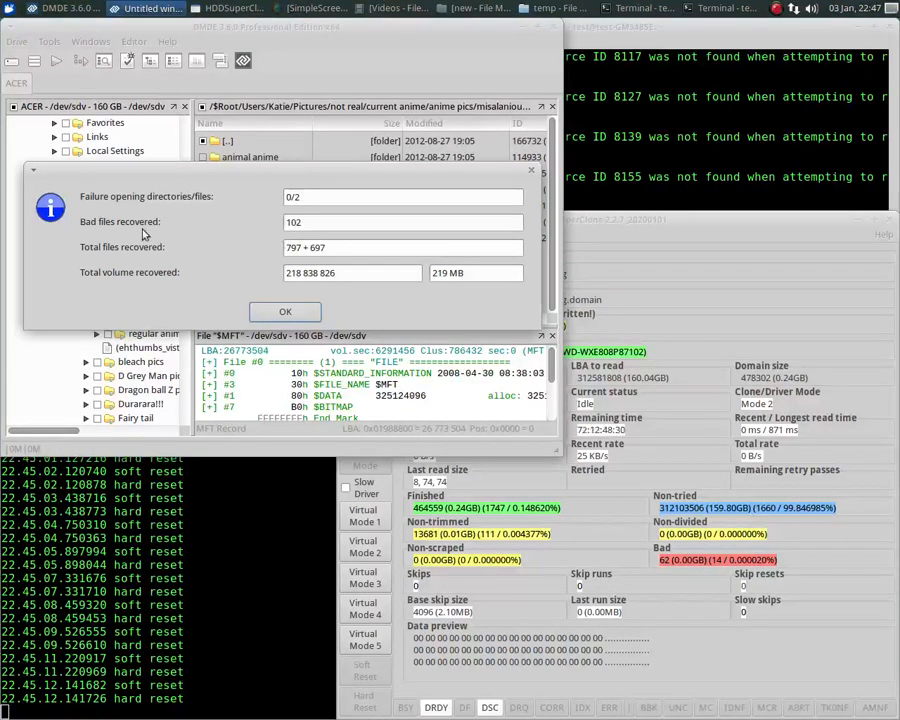
{"action": "left_click", "coordinate": [284, 313]}
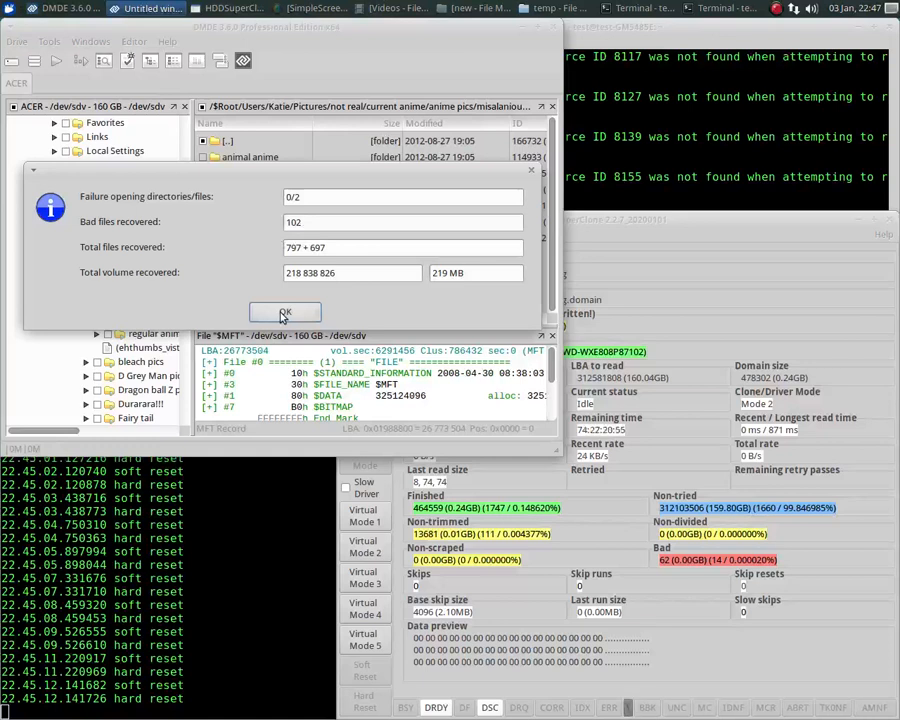
{"action": "left_click", "coordinate": [284, 313]}
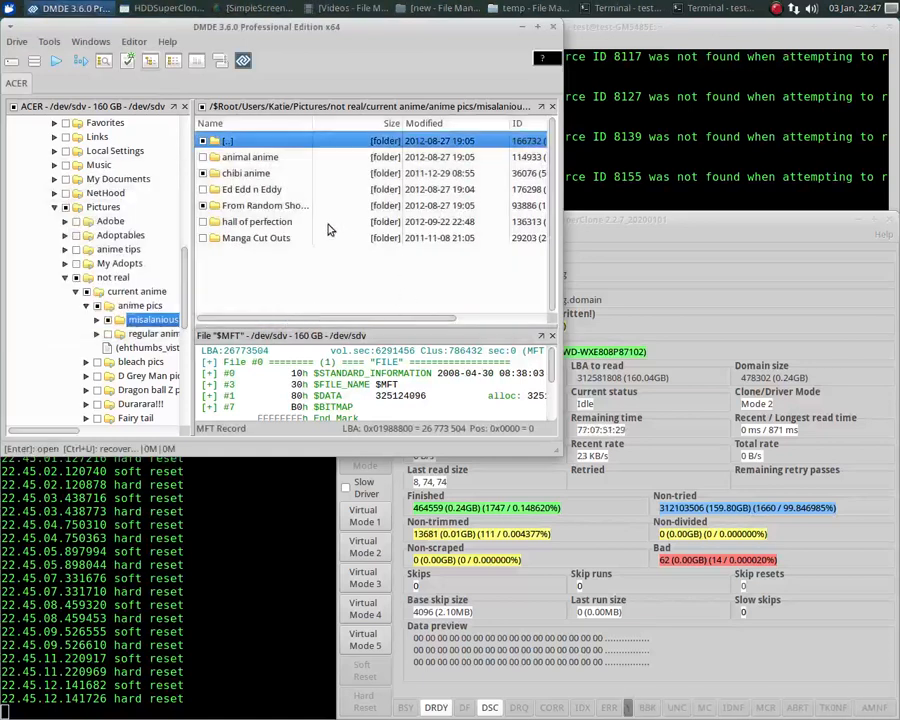
- In the file manager, open the recovered folder's $Bad/misalanious anime/animal anime subfolder
{"action": "left_click", "coordinate": [519, 10]}
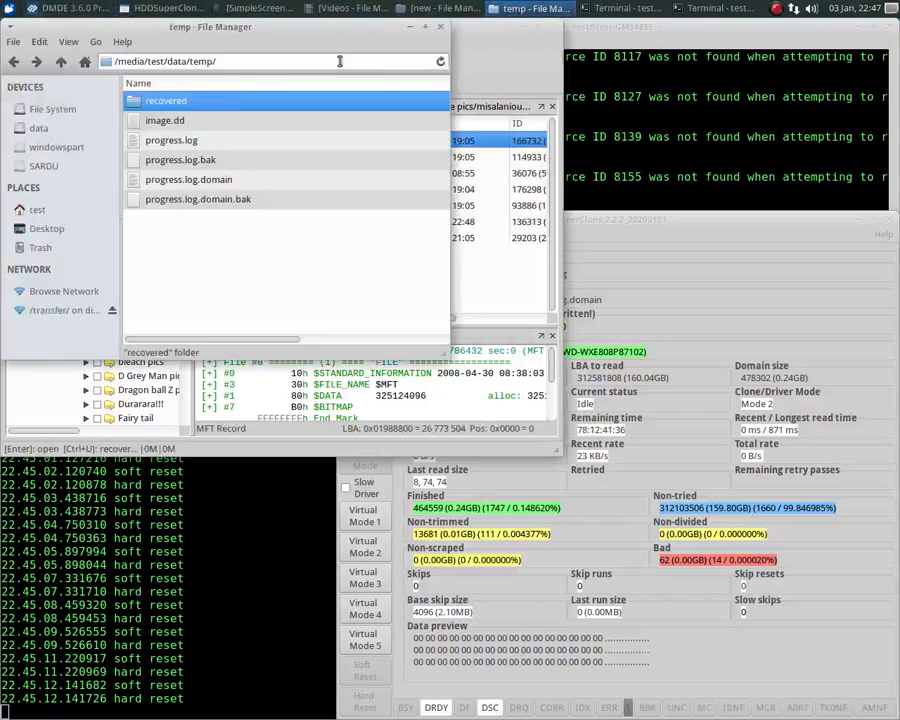
{"action": "double_click", "coordinate": [133, 98]}
{"action": "double_click", "coordinate": [133, 101]}
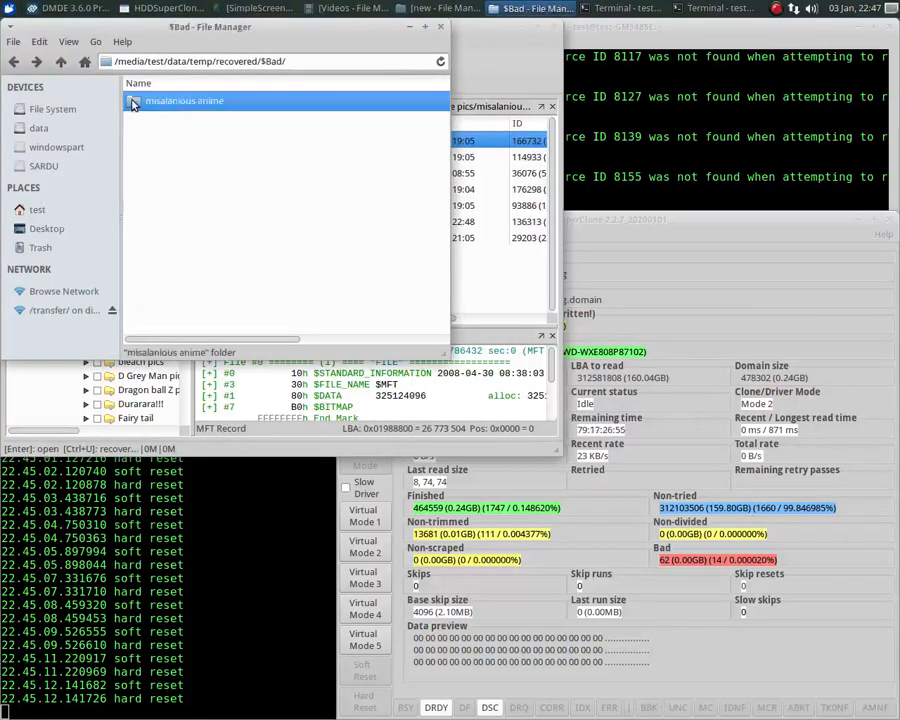
{"action": "double_click", "coordinate": [133, 101]}
{"action": "double_click", "coordinate": [133, 101]}
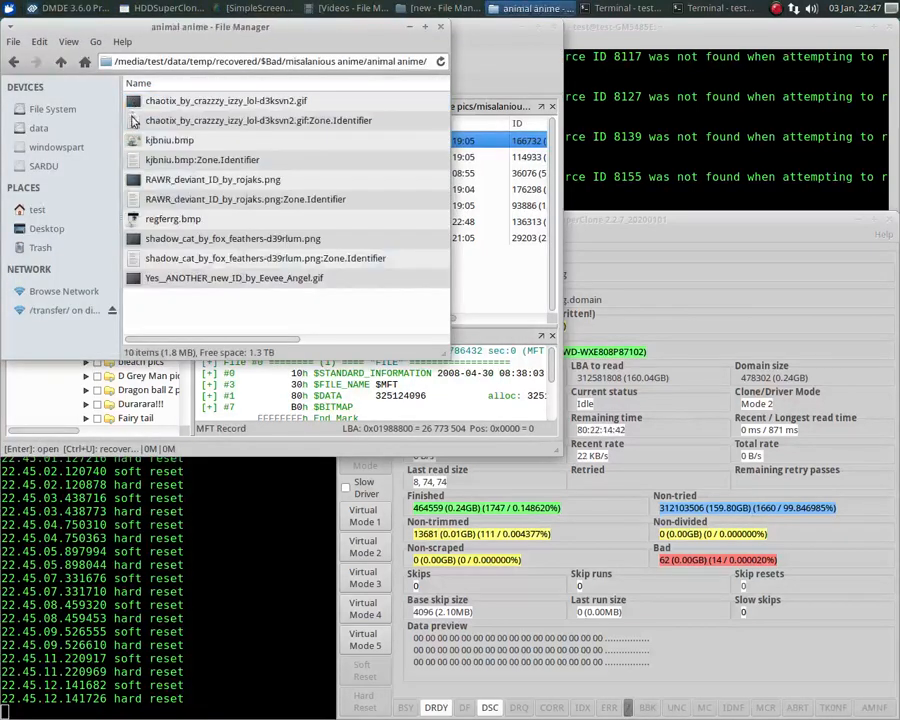
- View the recovered images kjbniu.bmp and regferrg.bmp to check them for damage, closing the viewer after each
{"action": "double_click", "coordinate": [157, 142]}
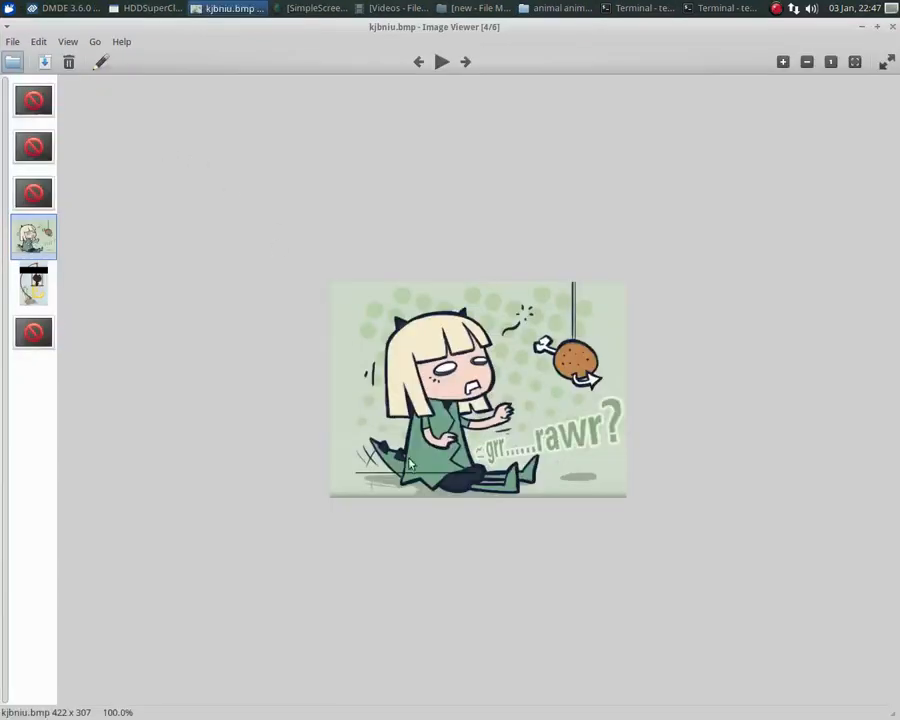
{"action": "left_click", "coordinate": [894, 28]}
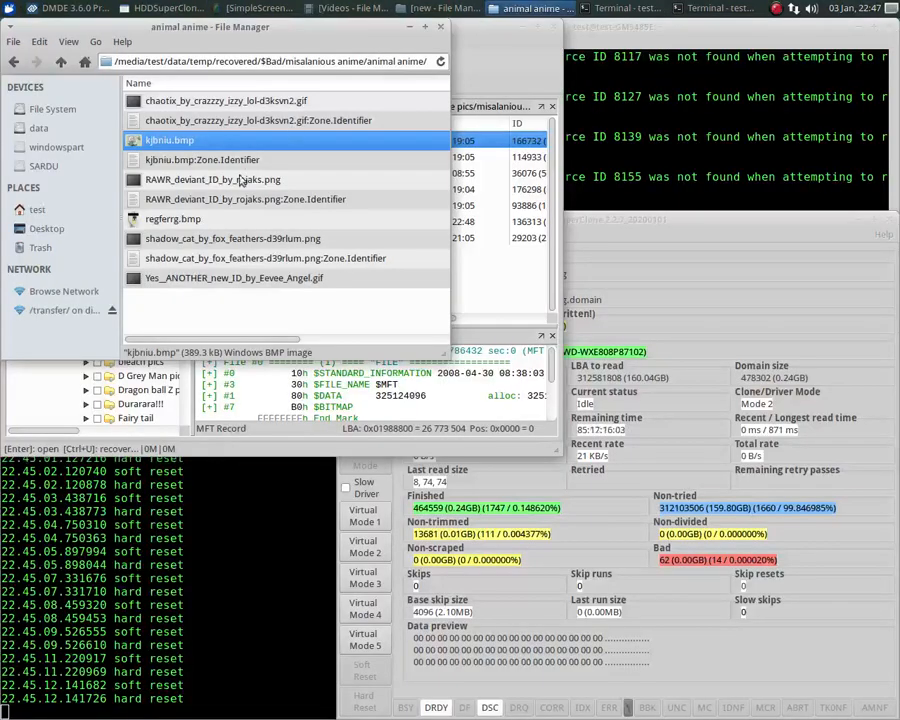
{"action": "double_click", "coordinate": [166, 220]}
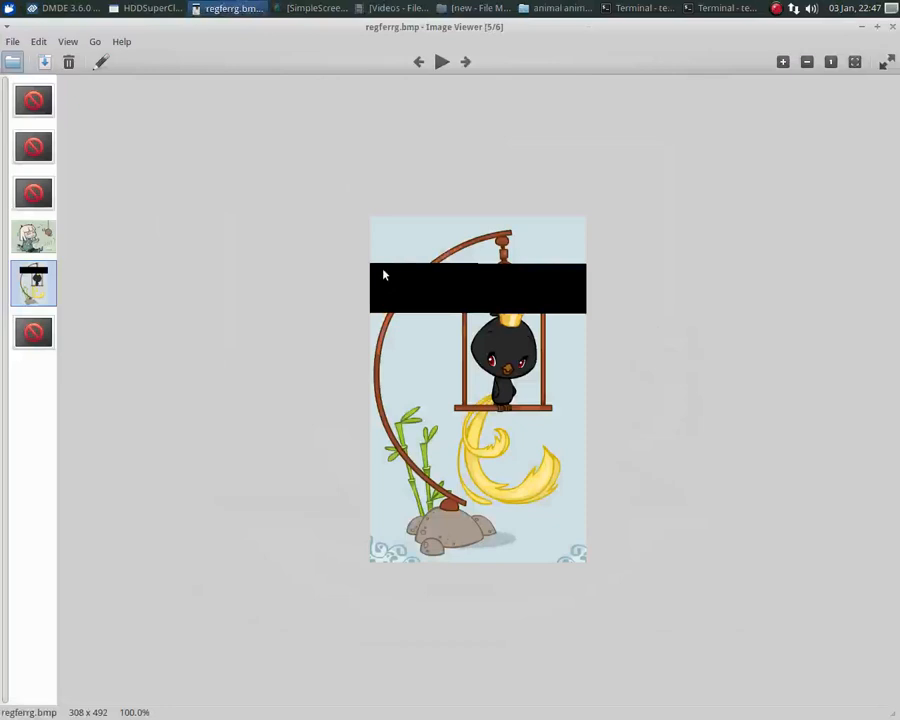
{"action": "left_click", "coordinate": [893, 27]}
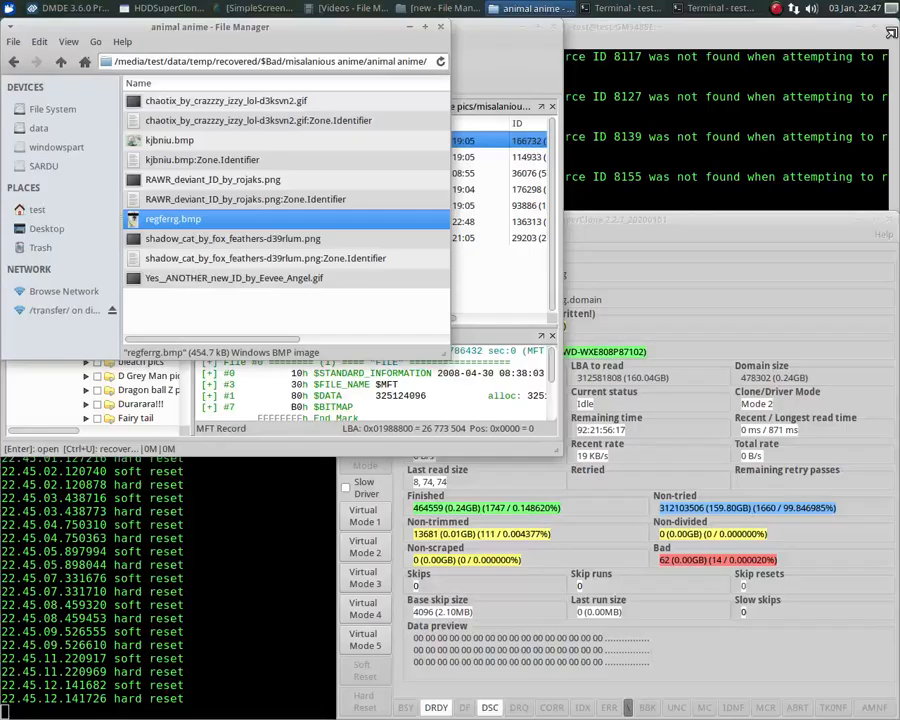
- Stop HDDSuperClone's virtual driver run and quit DMDE
{"action": "left_click", "coordinate": [485, 44]}
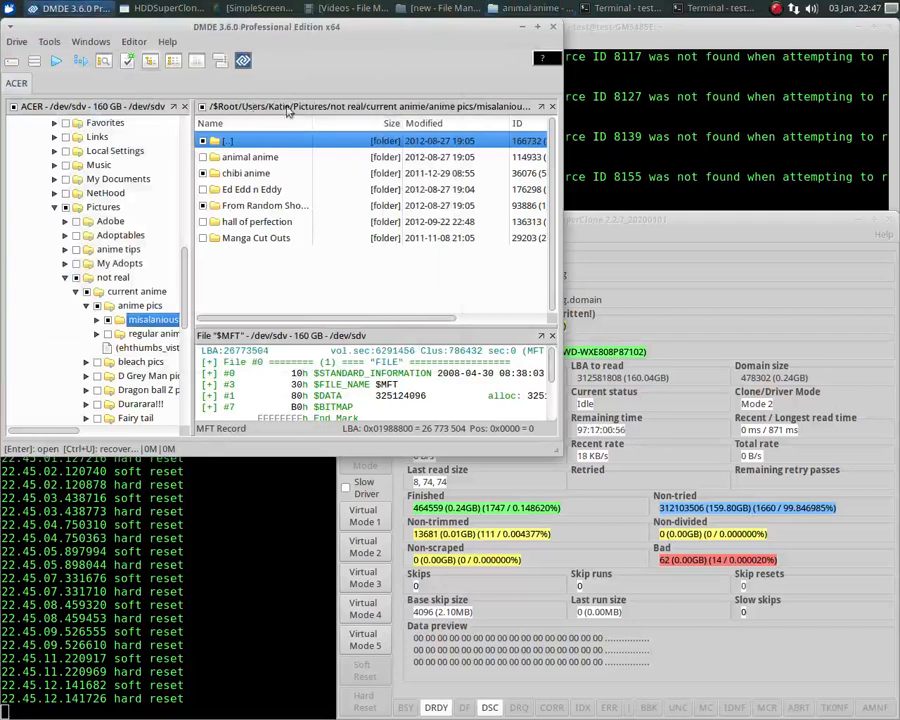
{"action": "left_click", "coordinate": [650, 236]}
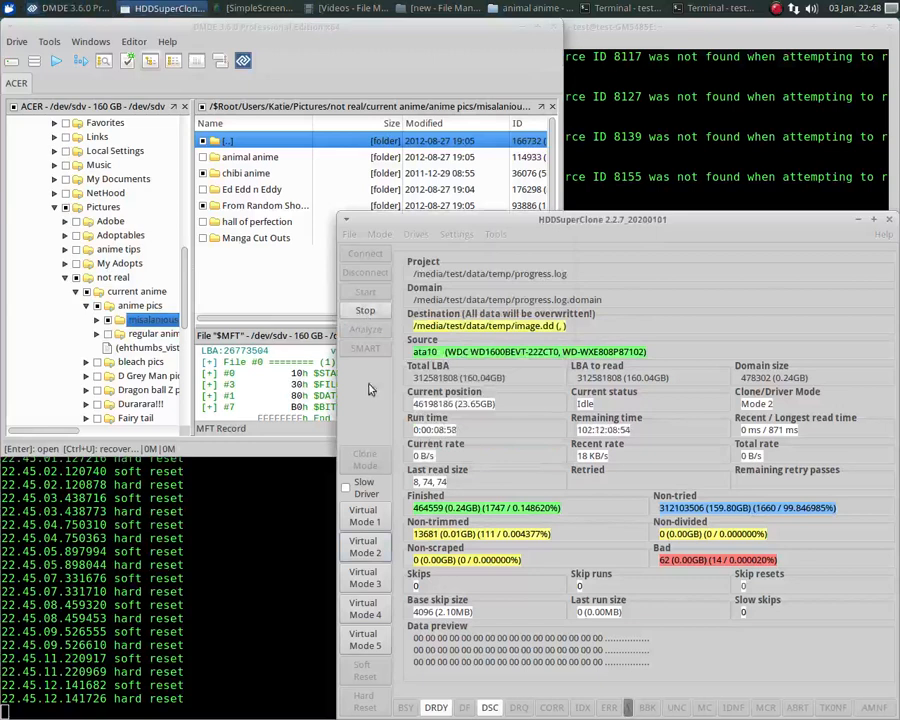
{"action": "left_click", "coordinate": [365, 313]}
{"action": "left_click", "coordinate": [345, 53]}
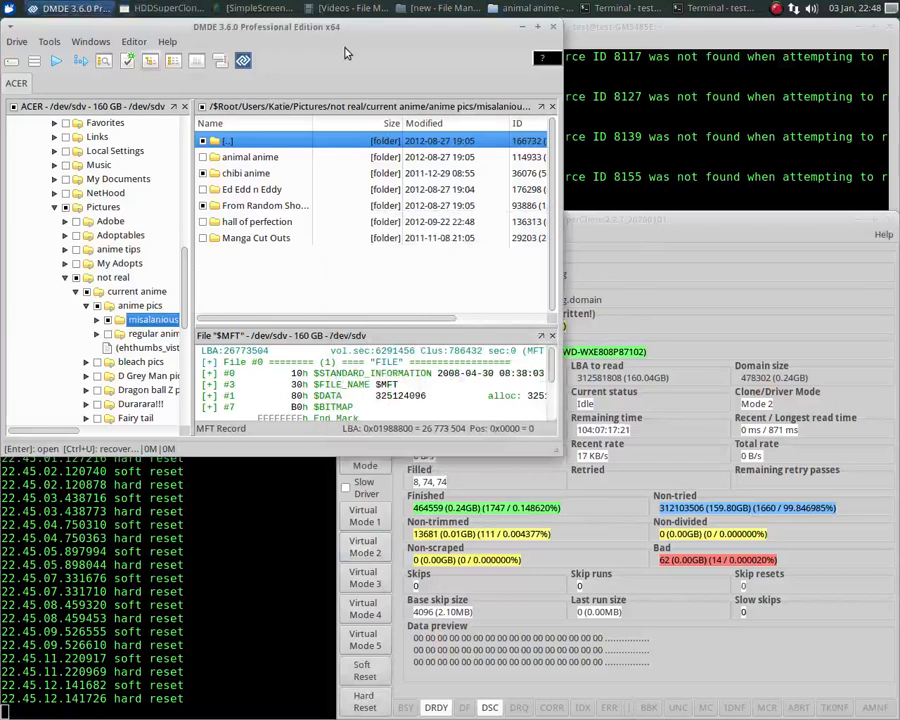
{"action": "left_click", "coordinate": [553, 30]}
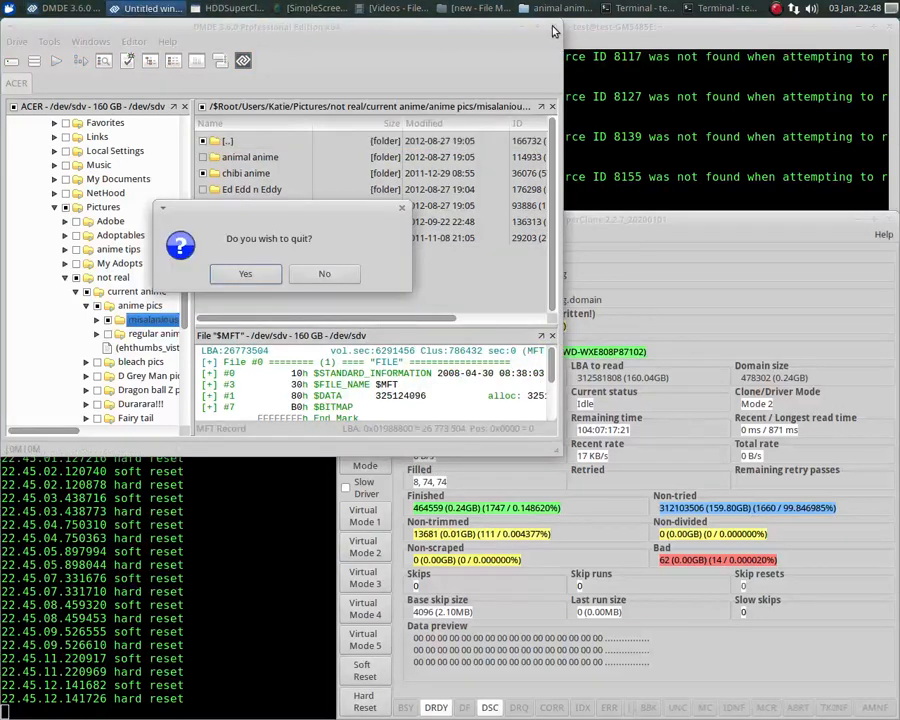
{"action": "left_click", "coordinate": [242, 274]}
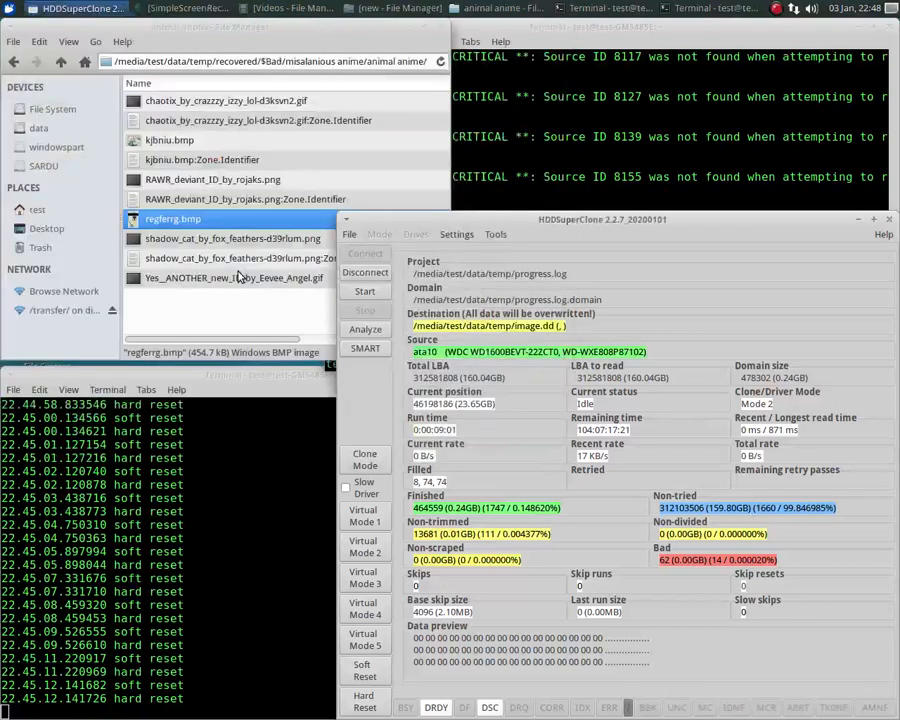
- Run the HDDSuperClone rescue to completion in Clone Mode, and restart the driver in Virtual Mode 1
{"action": "left_click", "coordinate": [364, 461]}
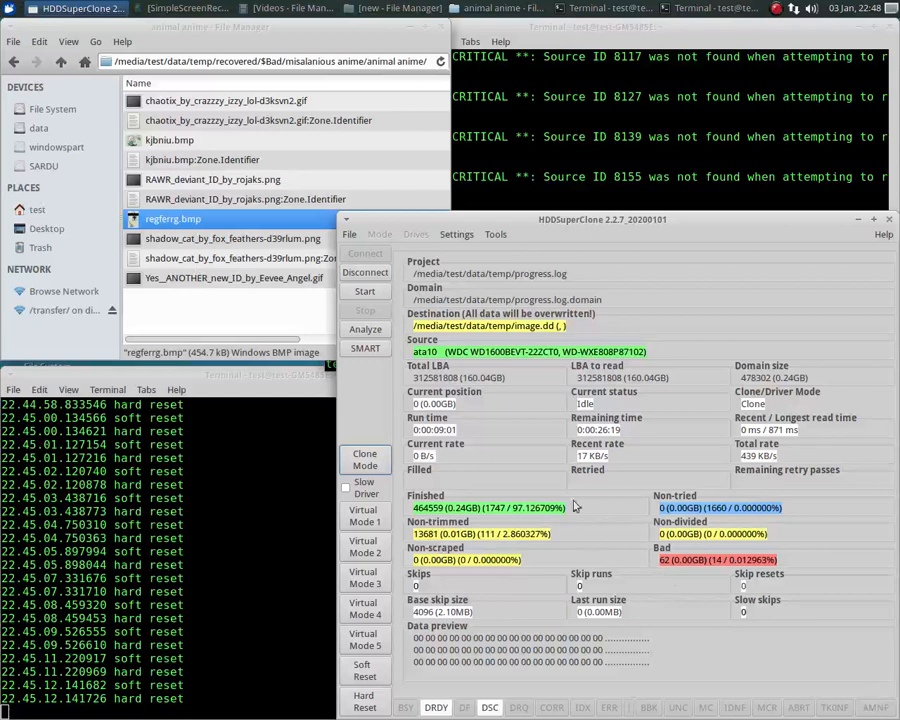
{"action": "left_click", "coordinate": [365, 293]}
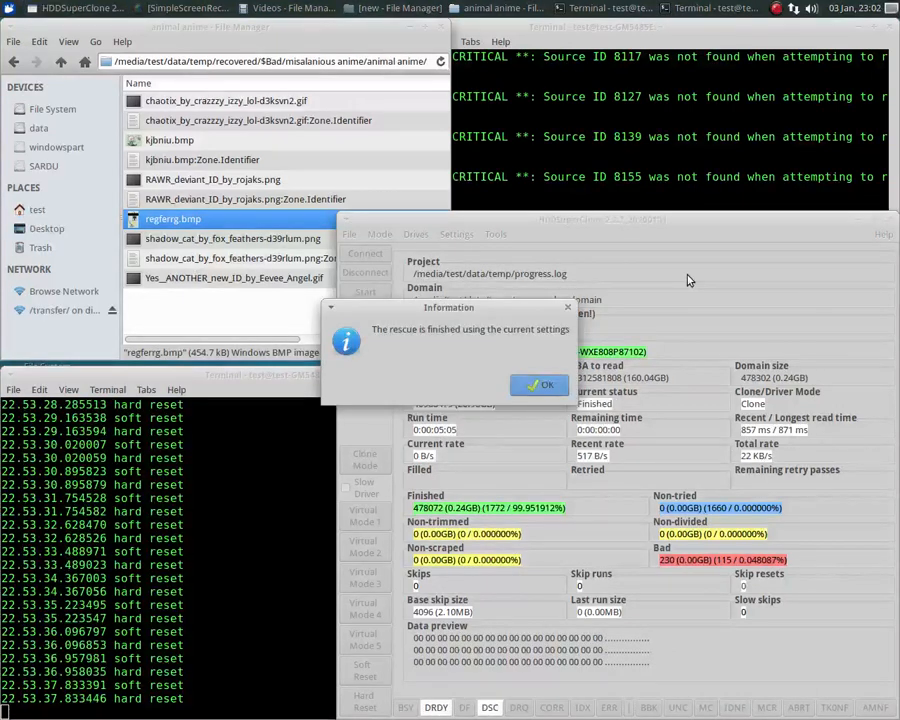
{"action": "left_click", "coordinate": [543, 386]}
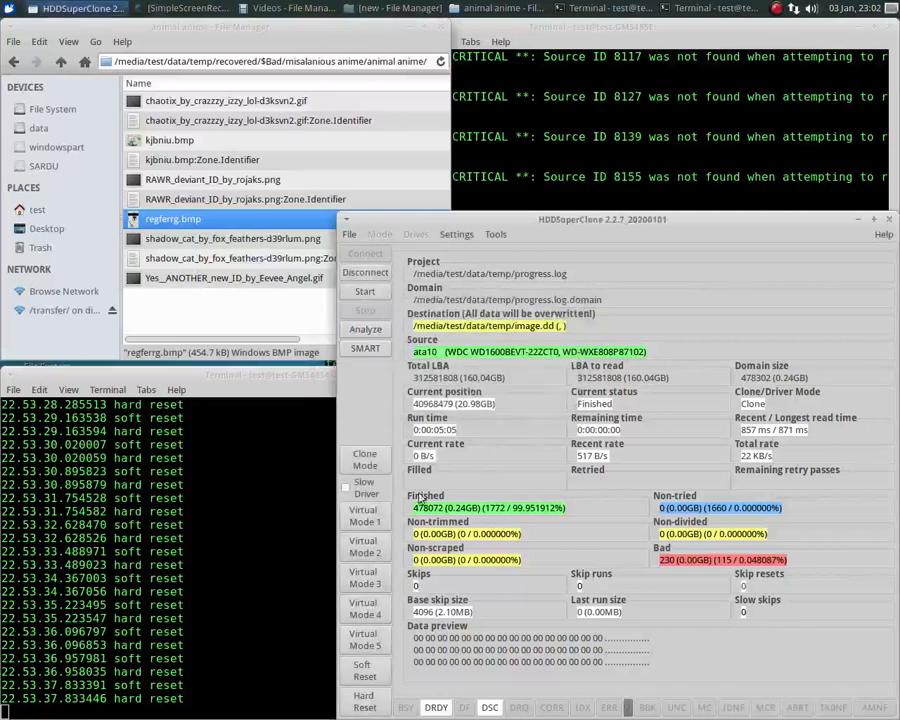
{"action": "left_click", "coordinate": [363, 518]}
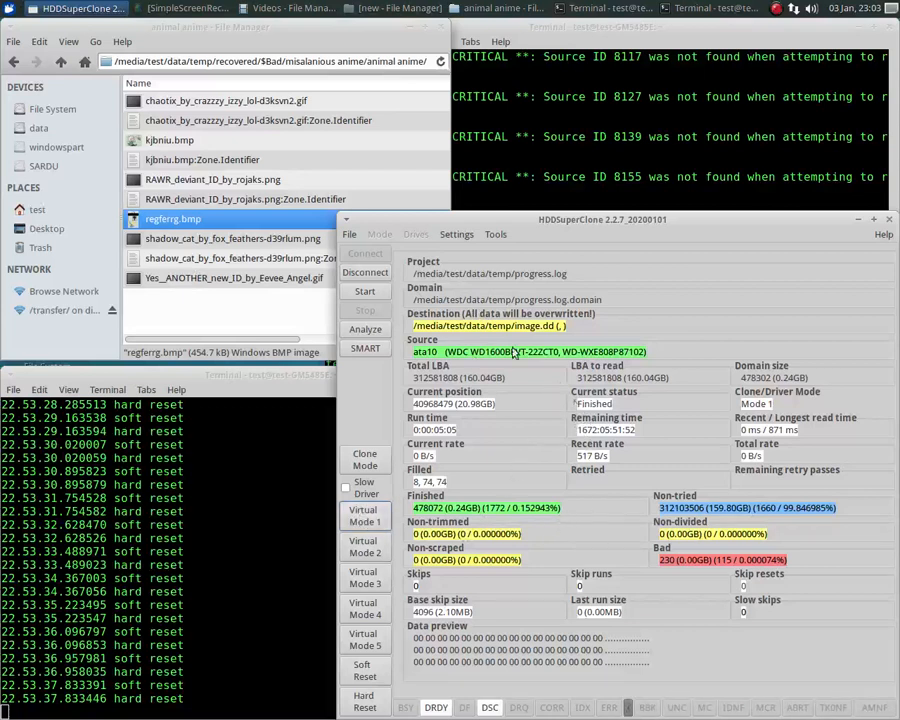
{"action": "left_click", "coordinate": [366, 295]}
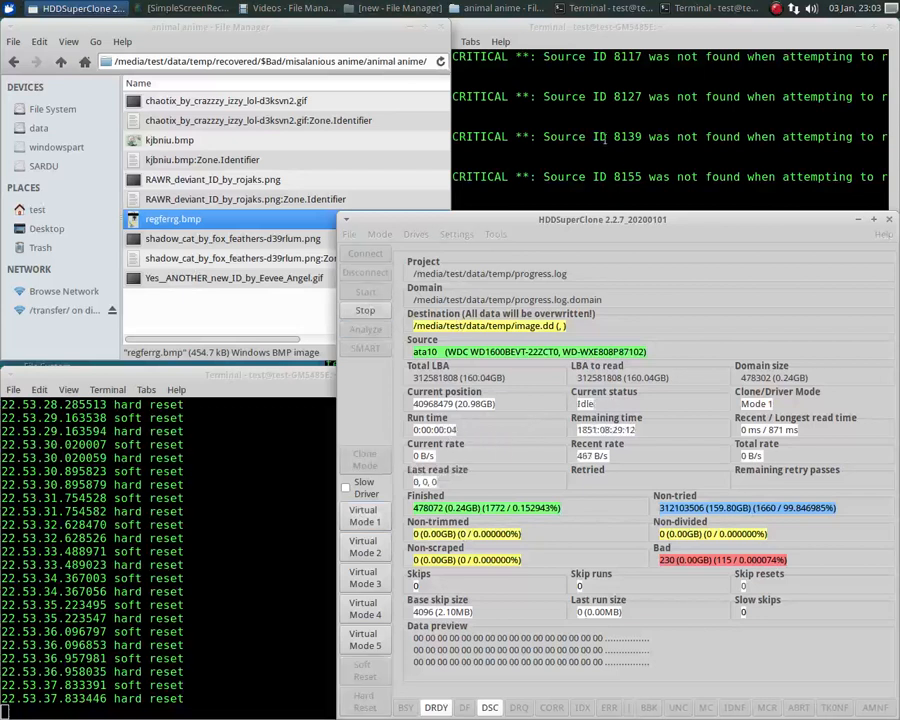
- In the file manager, return to the recovered folder and permanently delete its $Bad and misalanious anime folders
{"action": "left_click", "coordinate": [15, 62]}
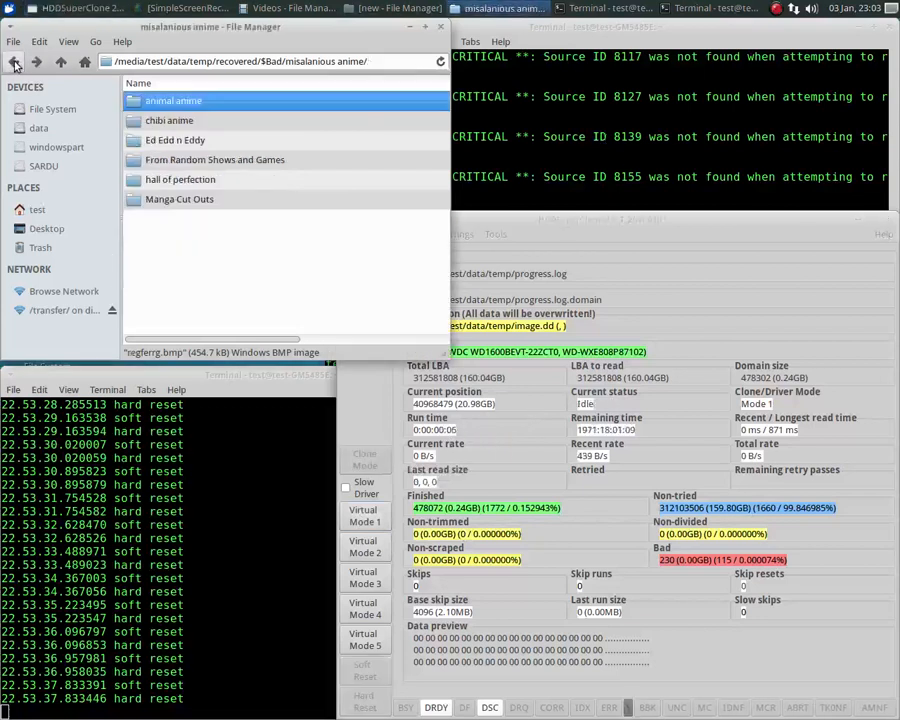
{"action": "left_click", "coordinate": [15, 62]}
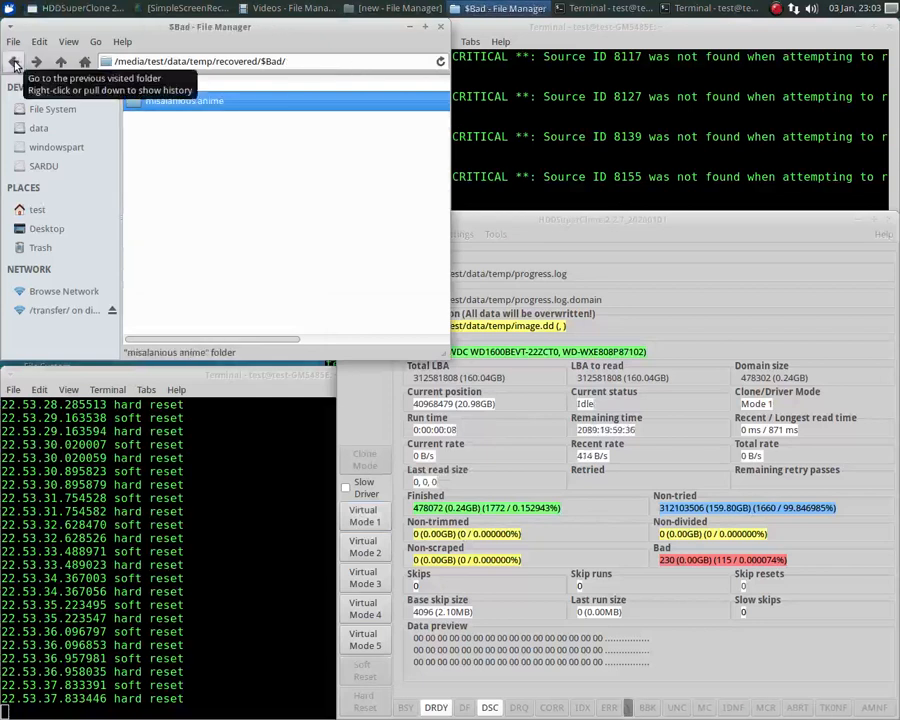
{"action": "left_click", "coordinate": [15, 62]}
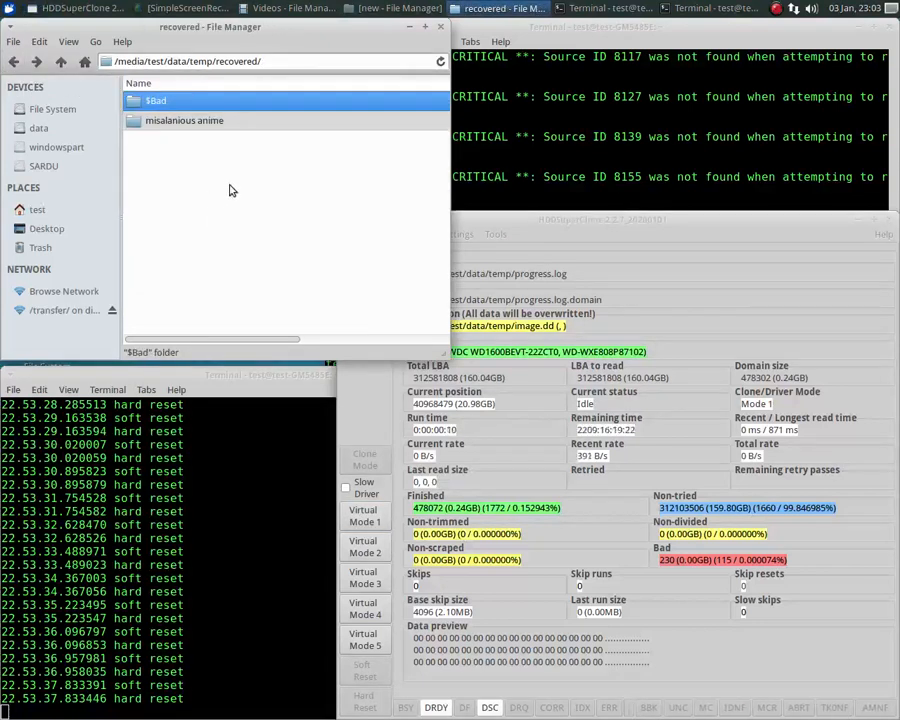
{"action": "left_click", "coordinate": [285, 104]}
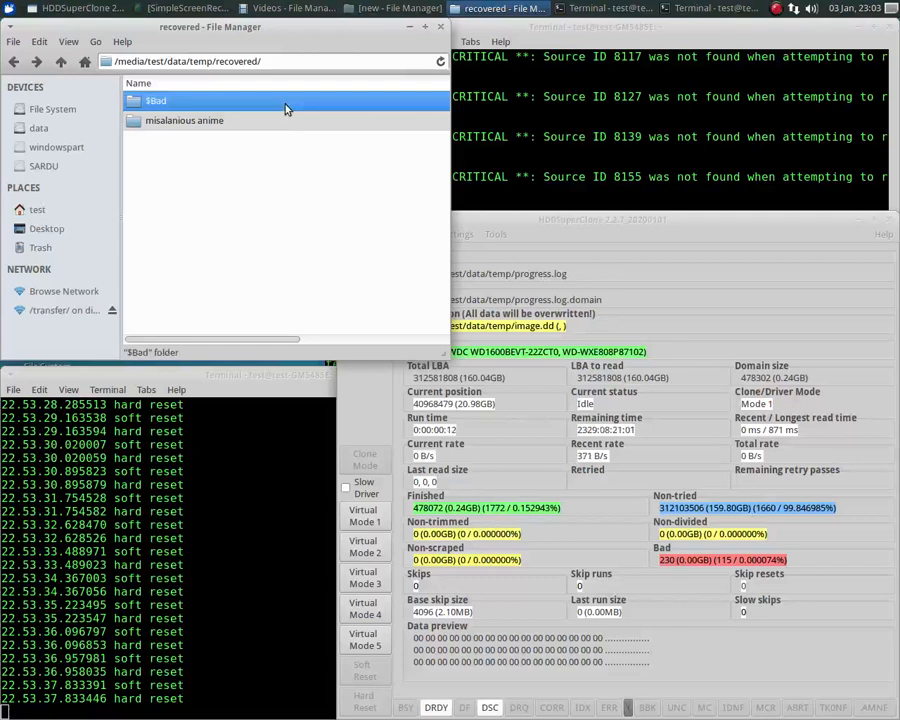
{"action": "key", "text": "ctrl+a"}
{"action": "right_click", "coordinate": [191, 122]}
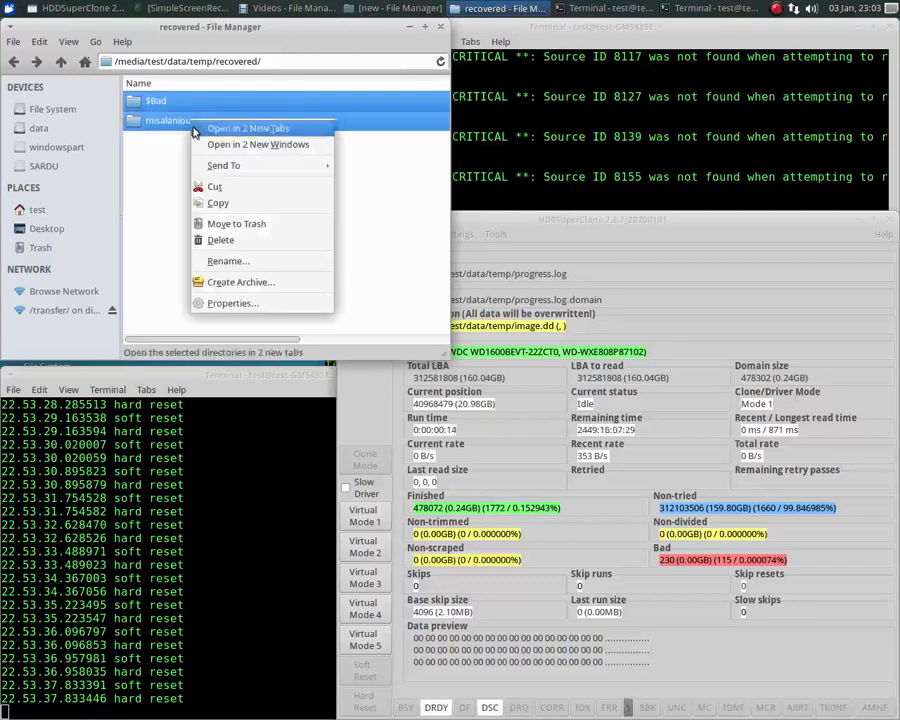
{"action": "left_click", "coordinate": [236, 242]}
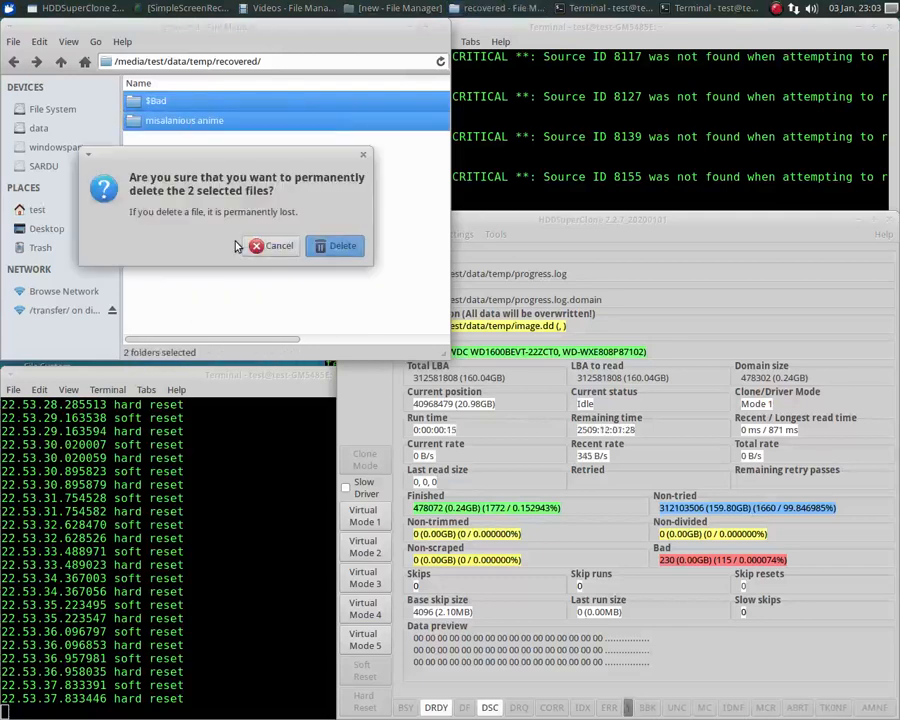
{"action": "left_click", "coordinate": [341, 245]}
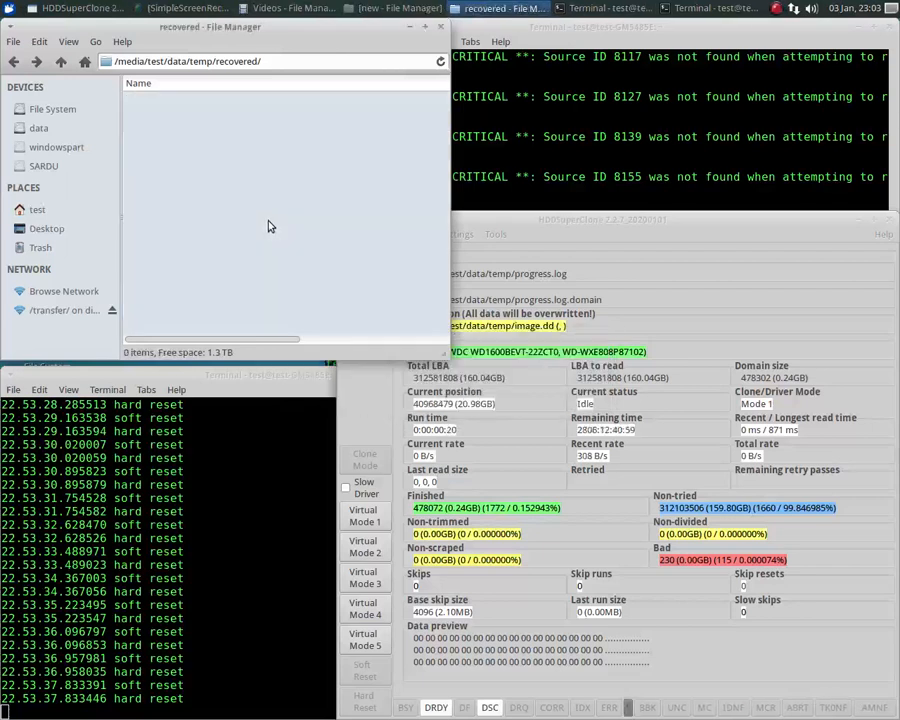
- Launch DMDE from the terminal with sudo ./dmde/dmde, entering the sudo password
{"action": "left_click", "coordinate": [641, 225]}
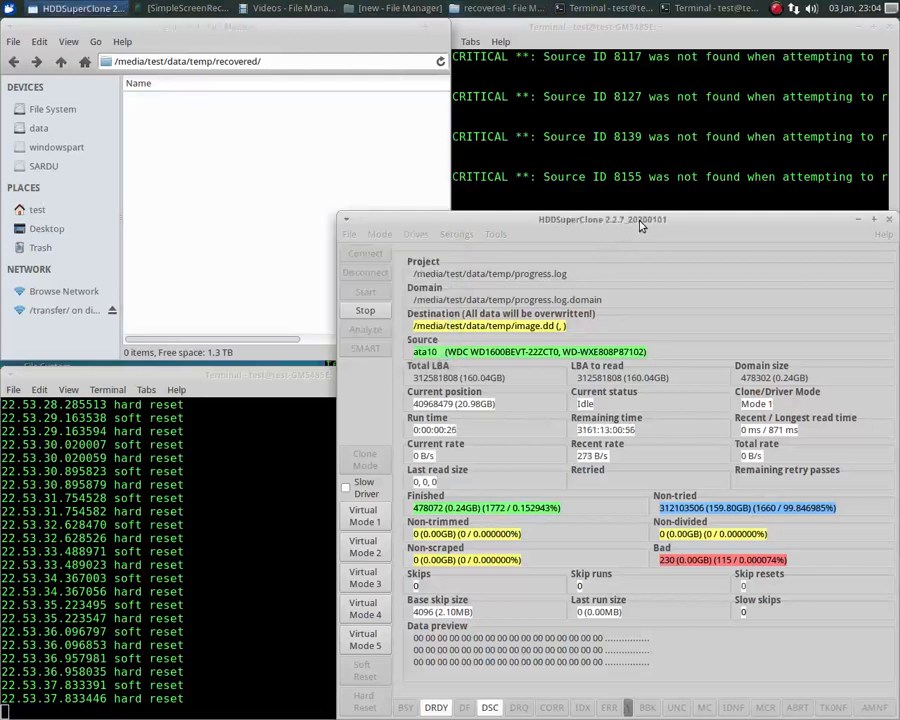
{"action": "left_click", "coordinate": [634, 167]}
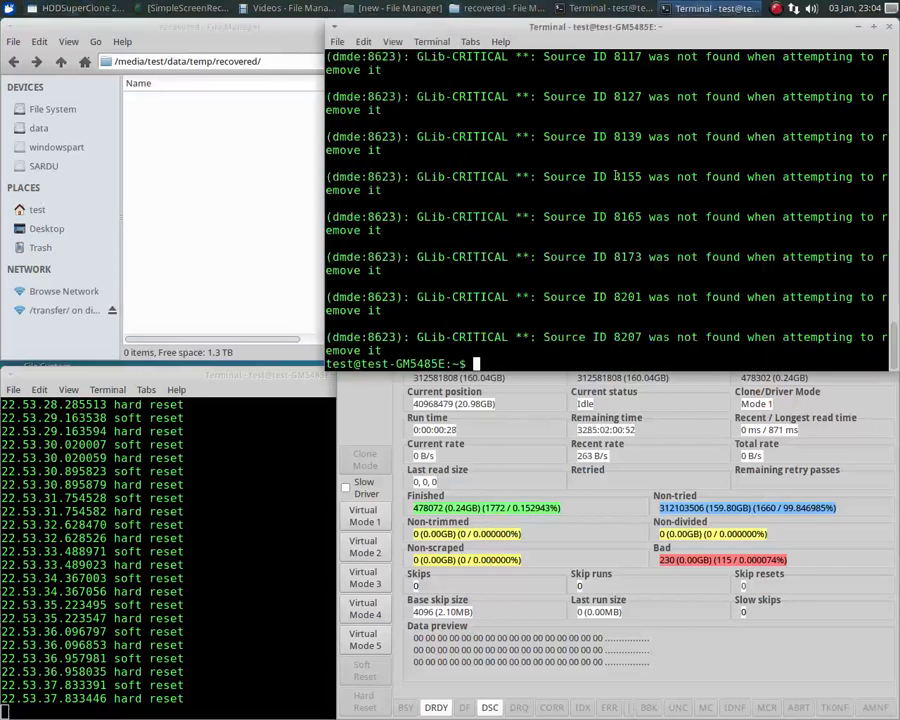
{"action": "type", "text": "sudo ./dmde/dmde"}
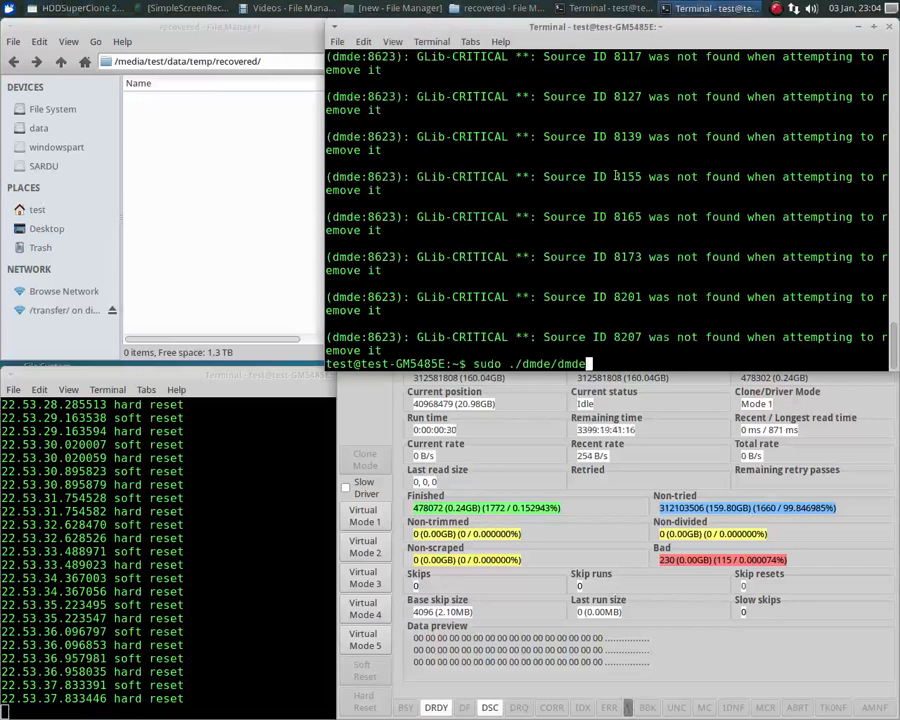
{"action": "key", "text": "Return"}
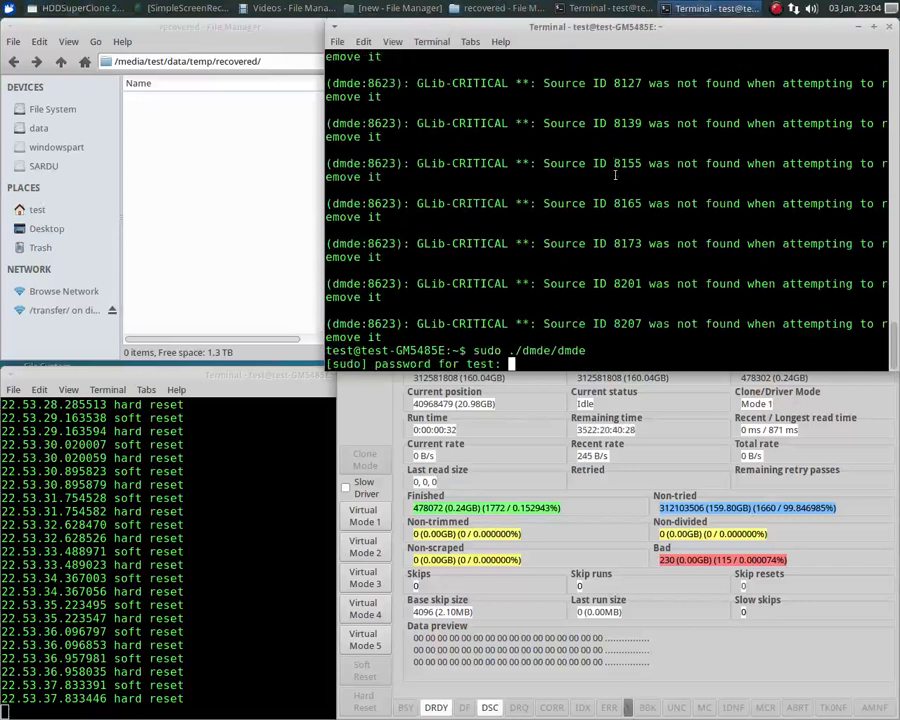
{"action": "key", "text": "Return"}
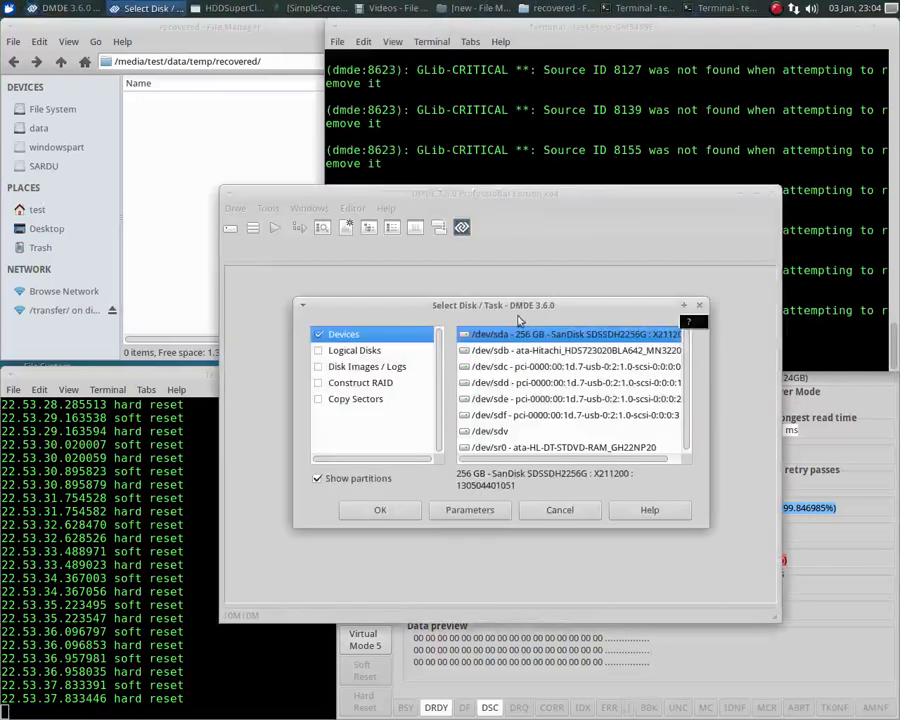
- Select the 160 GB /dev/sdv device and set its I/O parameters to always ignore I/O errors and fill errors with 00000000
{"action": "left_click", "coordinate": [487, 432]}
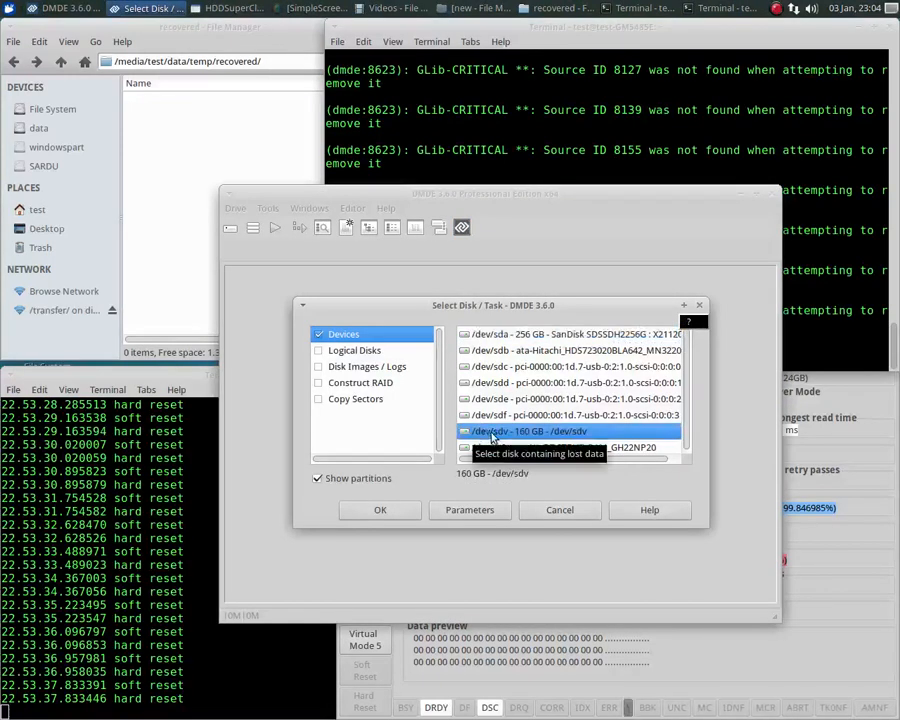
{"action": "left_click", "coordinate": [469, 510]}
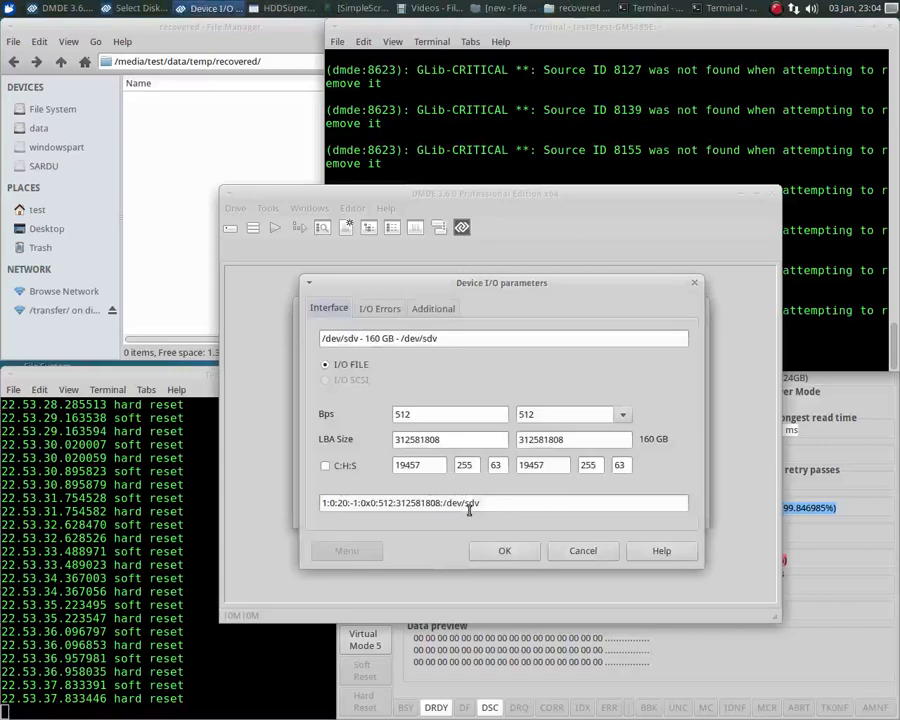
{"action": "left_click", "coordinate": [380, 308]}
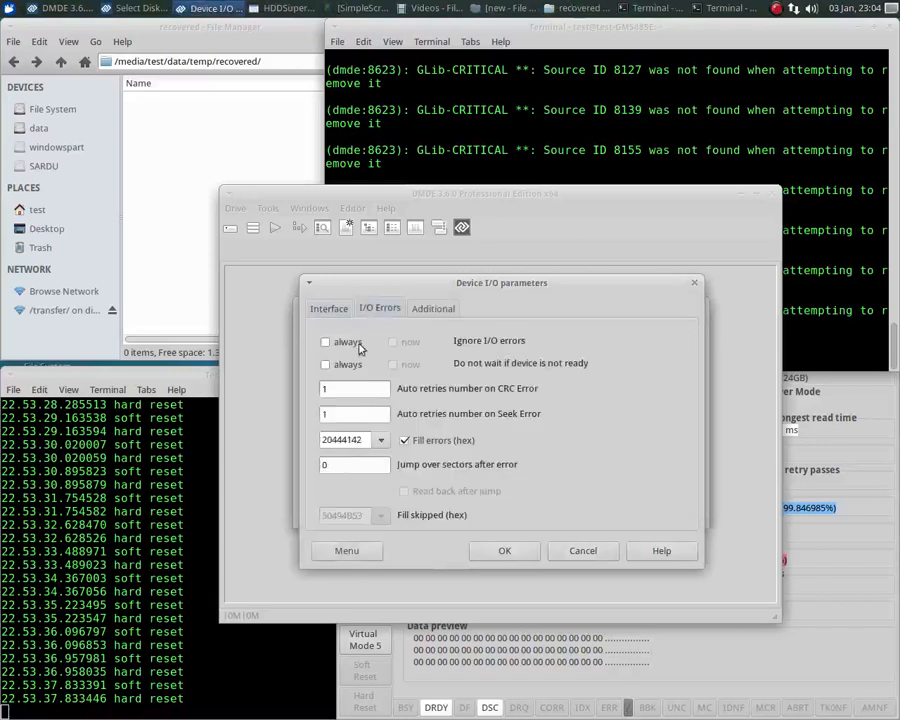
{"action": "left_click", "coordinate": [327, 343]}
{"action": "left_click", "coordinate": [380, 440]}
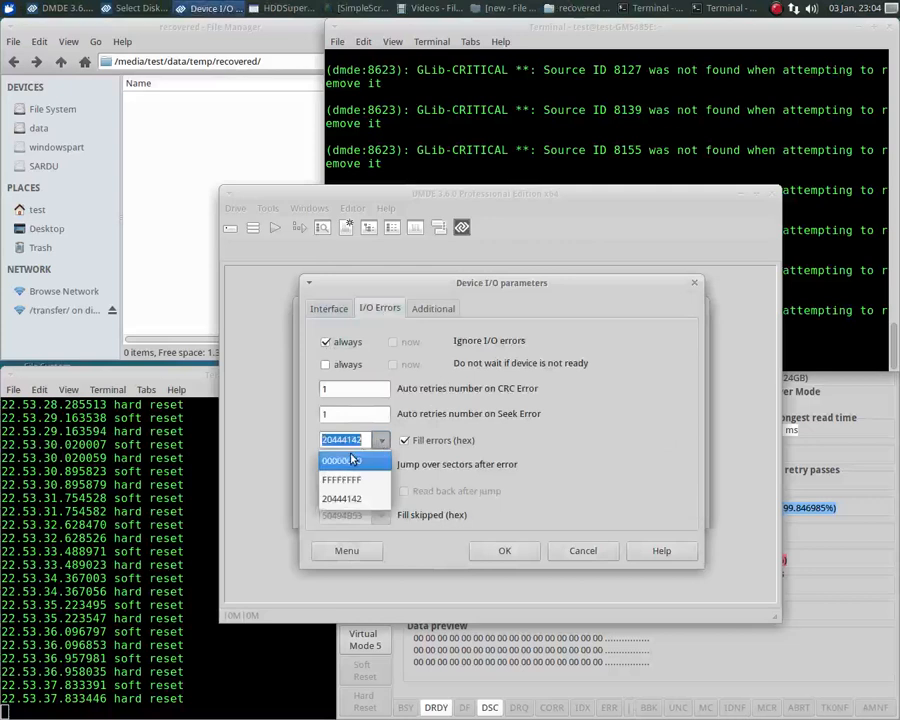
{"action": "left_click", "coordinate": [350, 459]}
- Set the device's I/O buffer size to 128 sectors and open the disk's partition list
{"action": "left_click", "coordinate": [428, 310]}
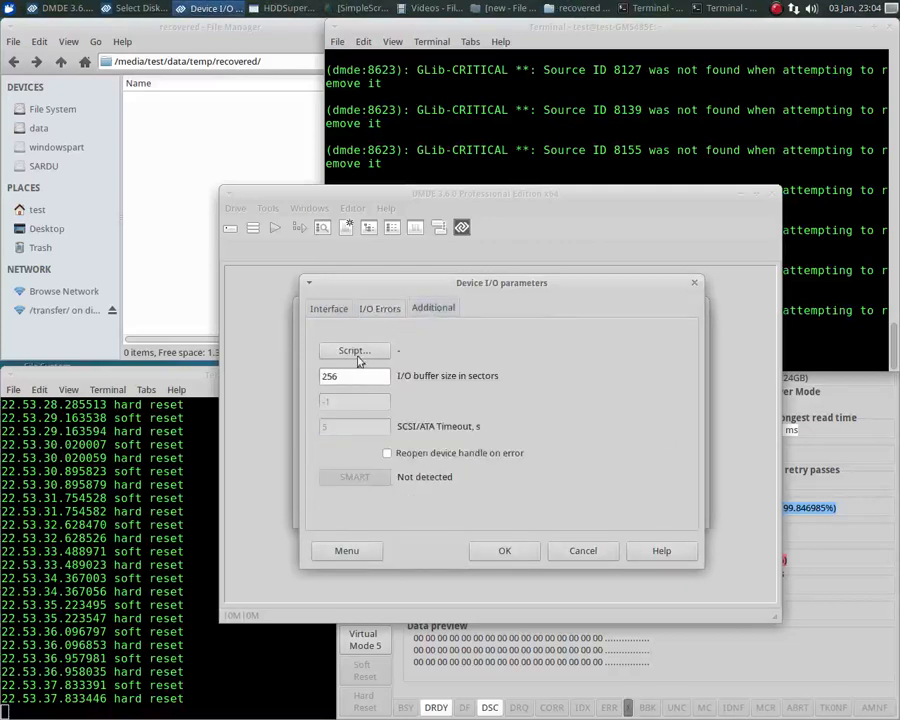
{"action": "double_click", "coordinate": [330, 376]}
{"action": "type", "text": "128"}
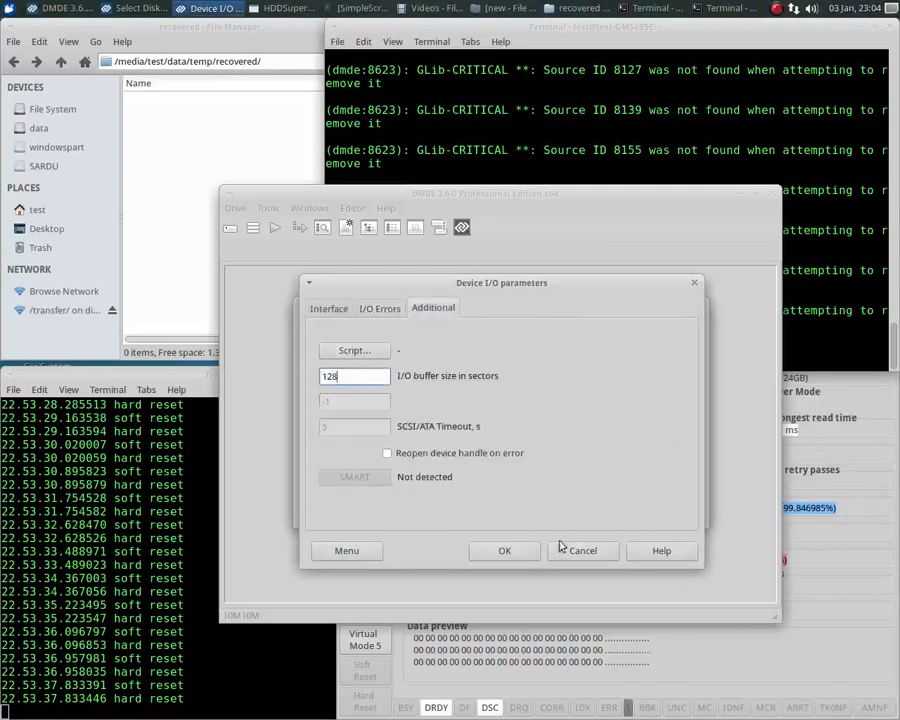
{"action": "left_click", "coordinate": [512, 552]}
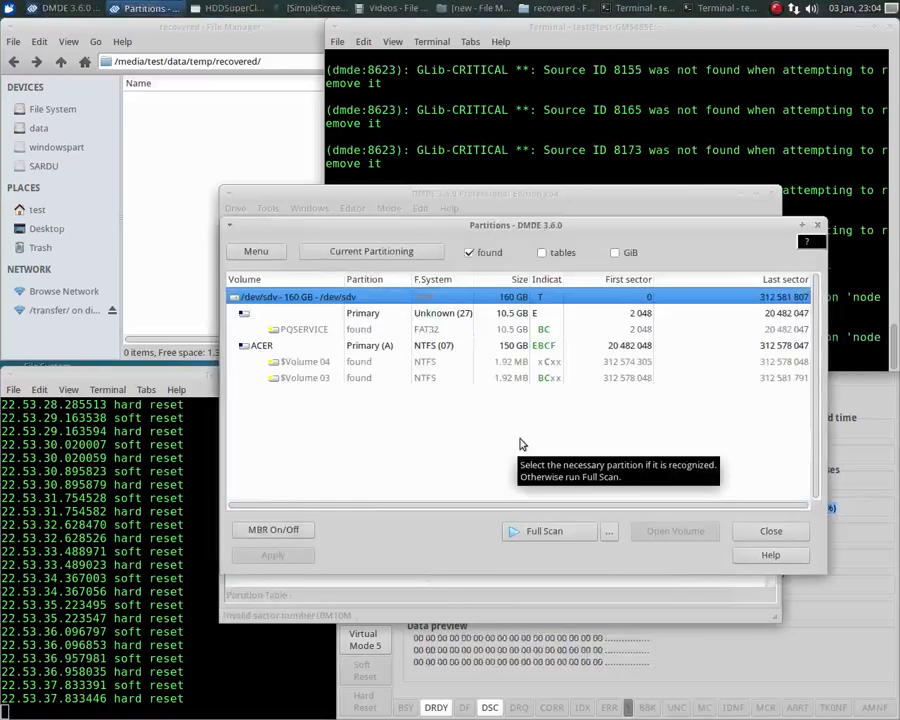
- Open the 150 GB ACER NTFS volume and move the DMDE window clear of the HDDSuperClone status display
{"action": "left_click", "coordinate": [386, 347]}
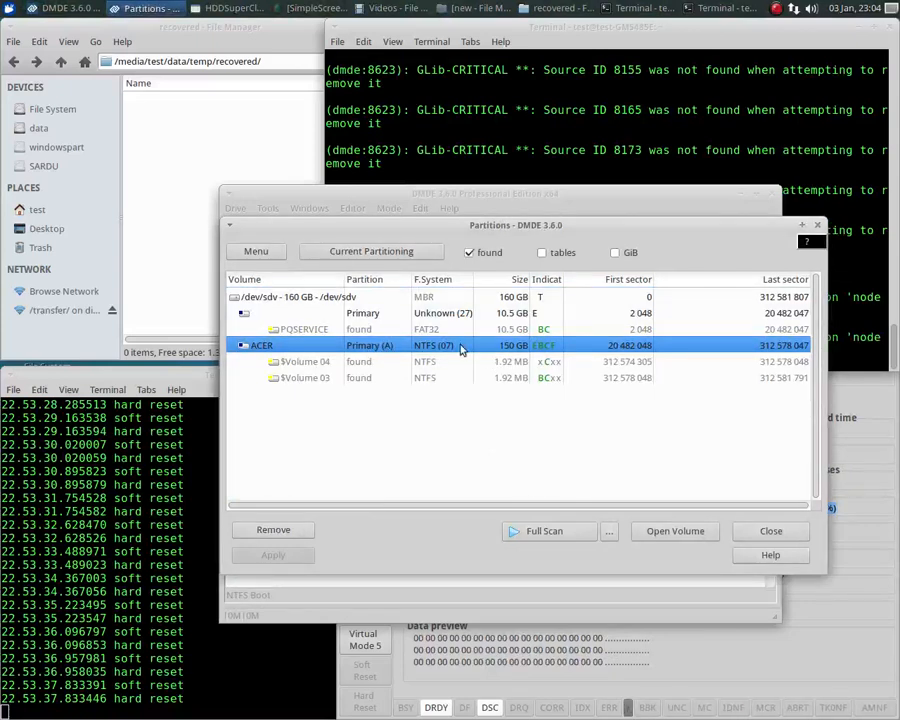
{"action": "left_click", "coordinate": [673, 533]}
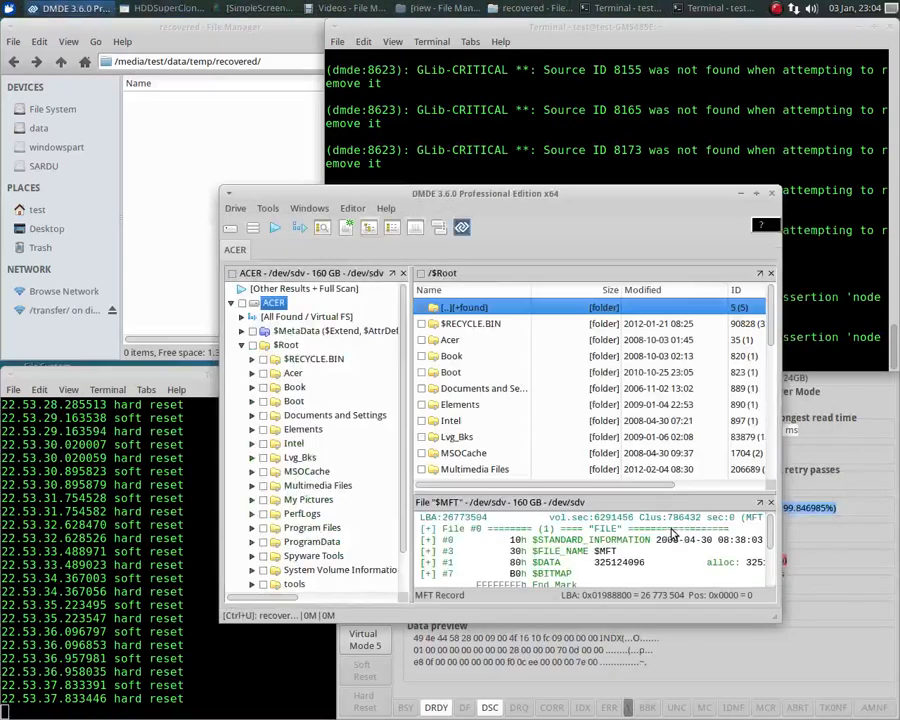
{"action": "left_click_drag", "start_coordinate": [532, 212], "coordinate": [311, 24]}
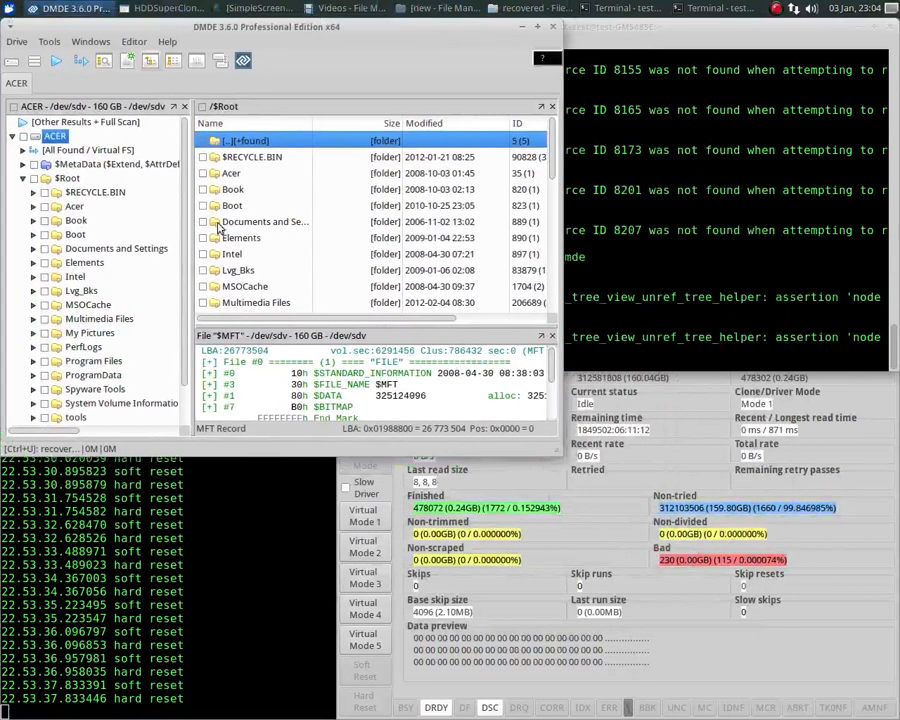
- Mark the misalanious anime folder for recovery, under the personal user folder's Pictures/not real/current anime/anime pics path
{"action": "scroll", "coordinate": [185, 301], "scroll_direction": "down", "scroll_amount": 1}
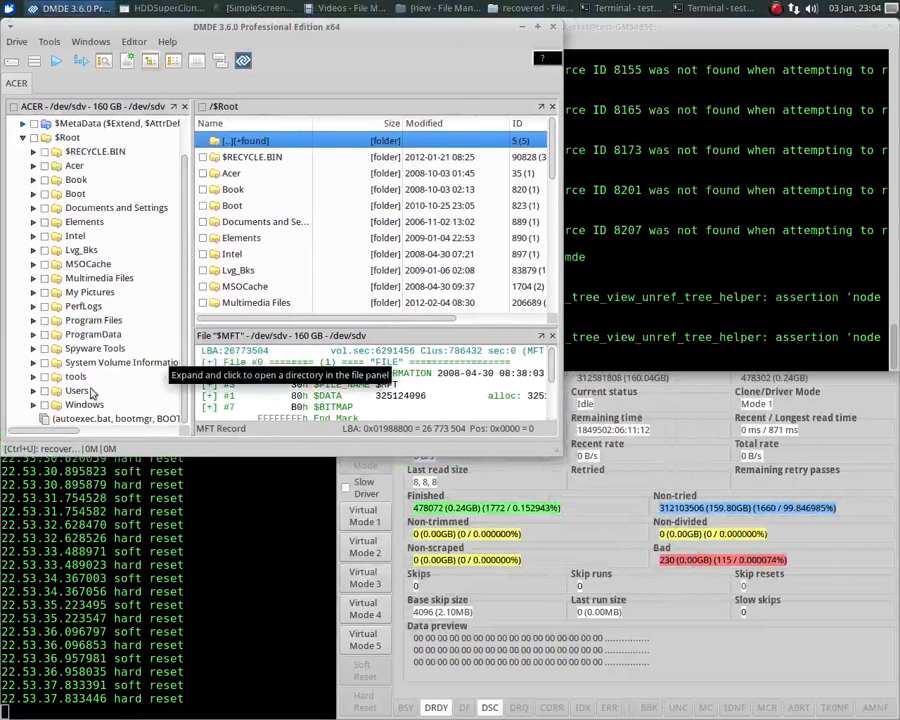
{"action": "left_click", "coordinate": [33, 391]}
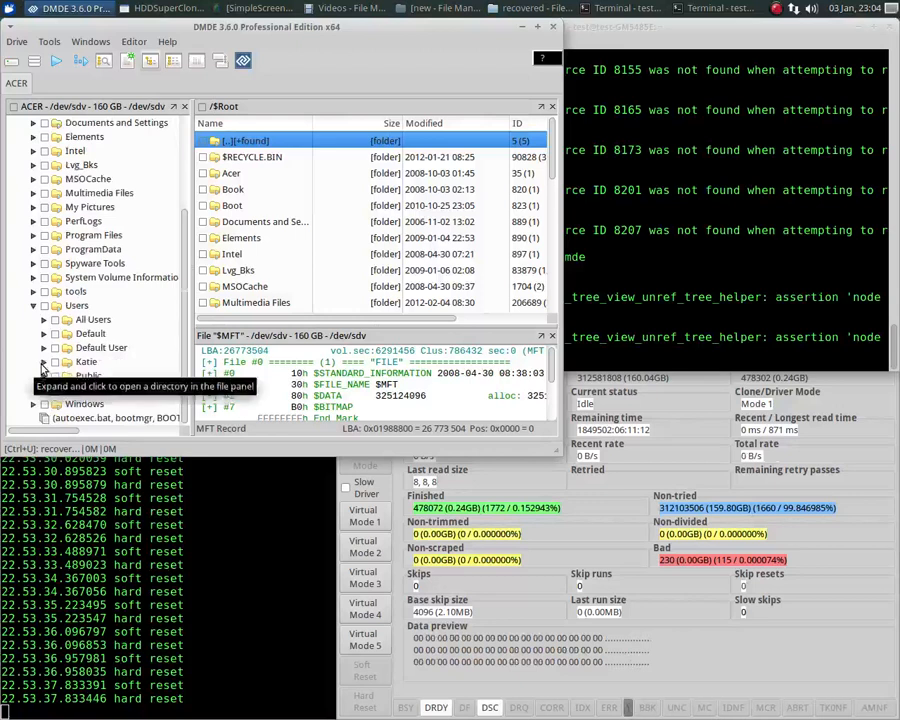
{"action": "left_click", "coordinate": [44, 362]}
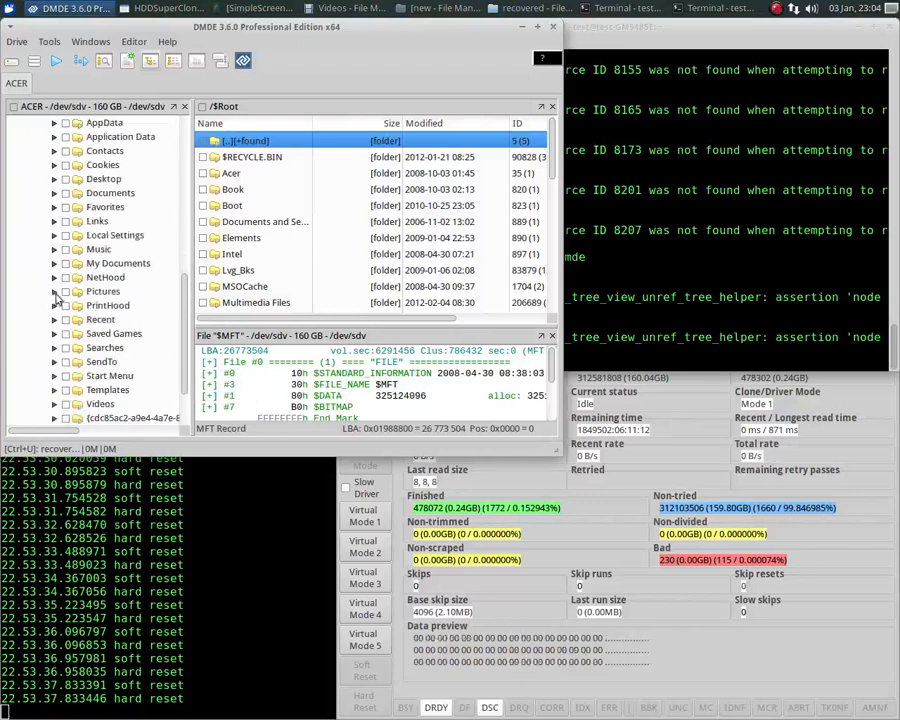
{"action": "left_click", "coordinate": [55, 291]}
{"action": "left_click", "coordinate": [65, 361]}
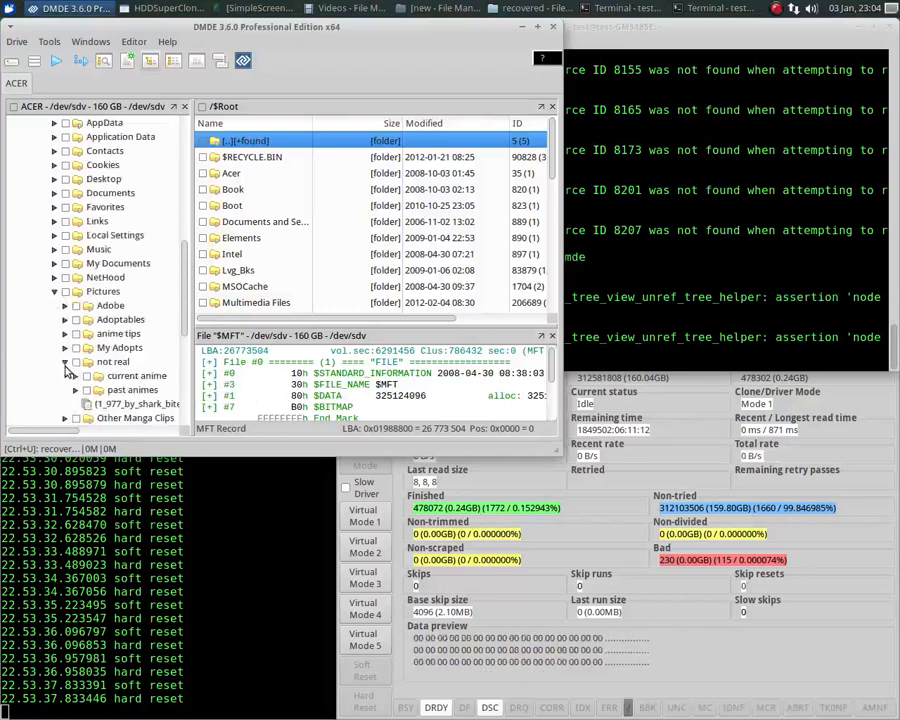
{"action": "left_click", "coordinate": [73, 375]}
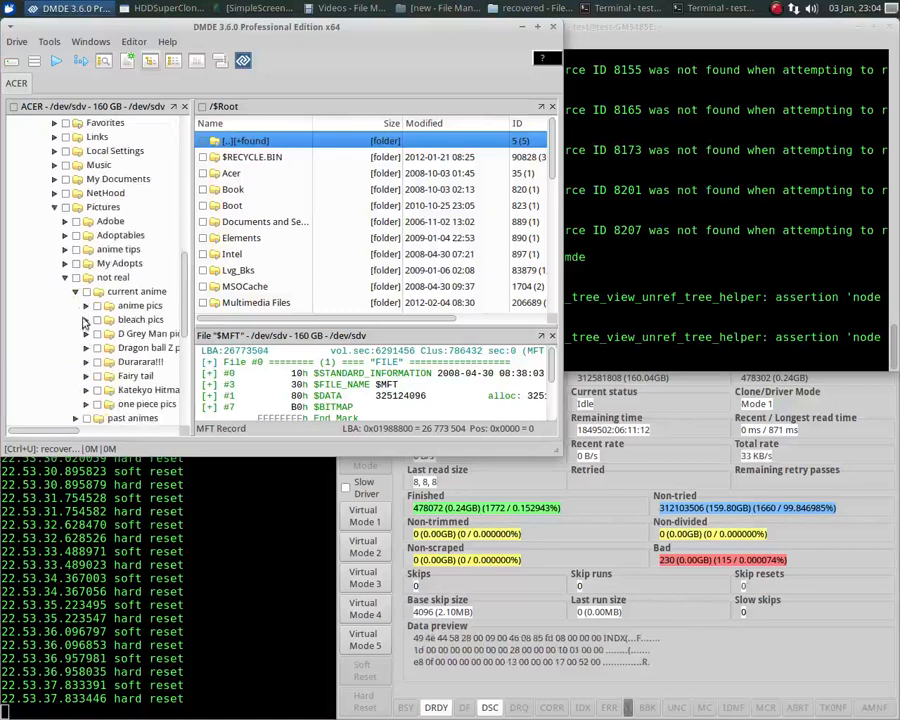
{"action": "left_click", "coordinate": [86, 305]}
{"action": "left_click", "coordinate": [118, 318]}
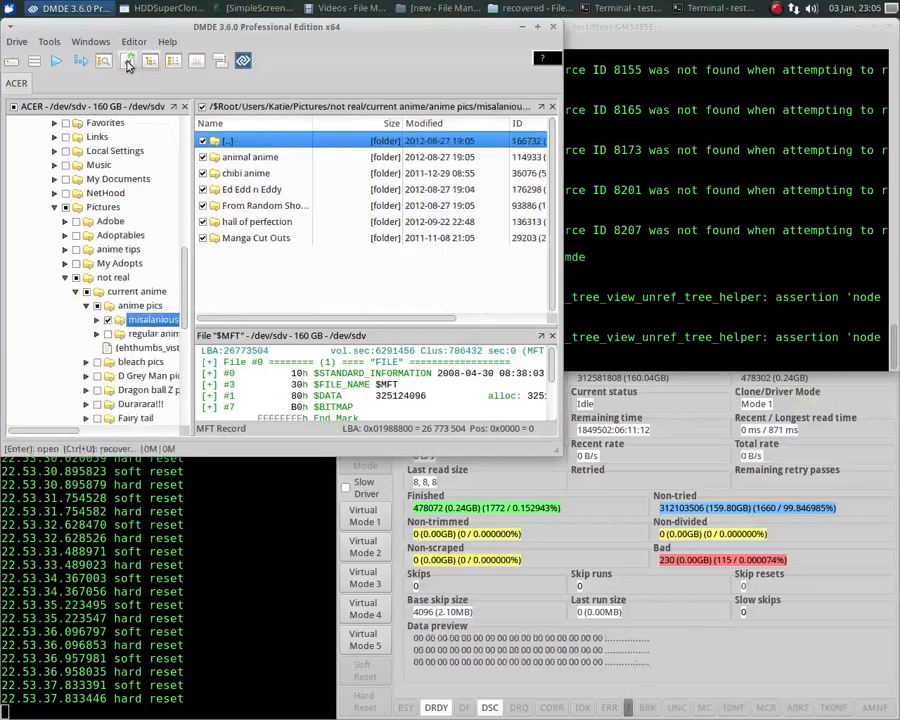
- Configure the recovery's event handler to skip files that fail to open and move files with reading errors to $Bad
{"action": "left_click", "coordinate": [127, 62]}
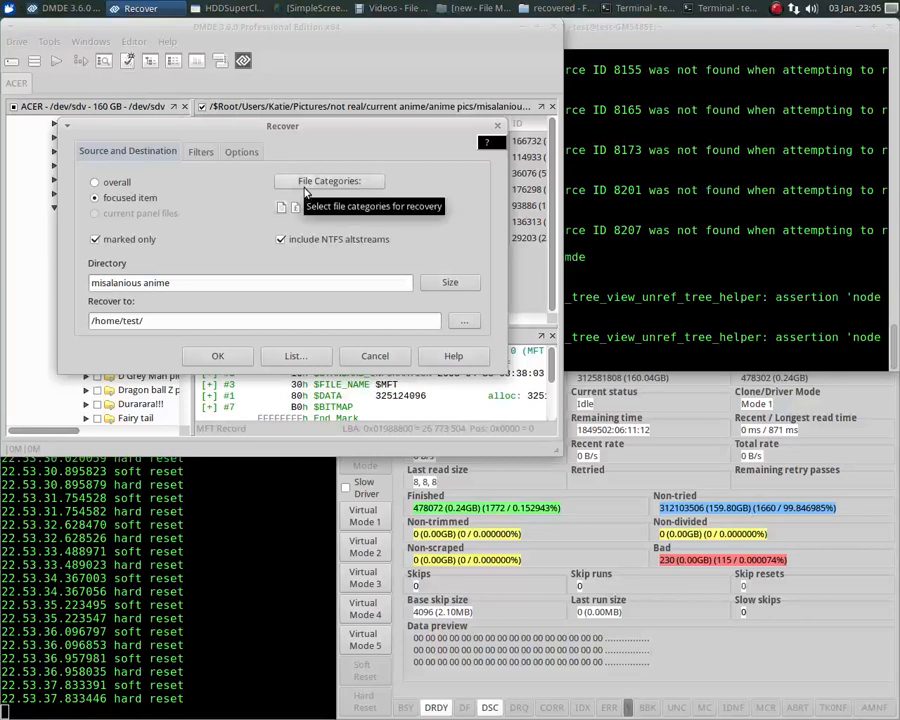
{"action": "left_click", "coordinate": [242, 154]}
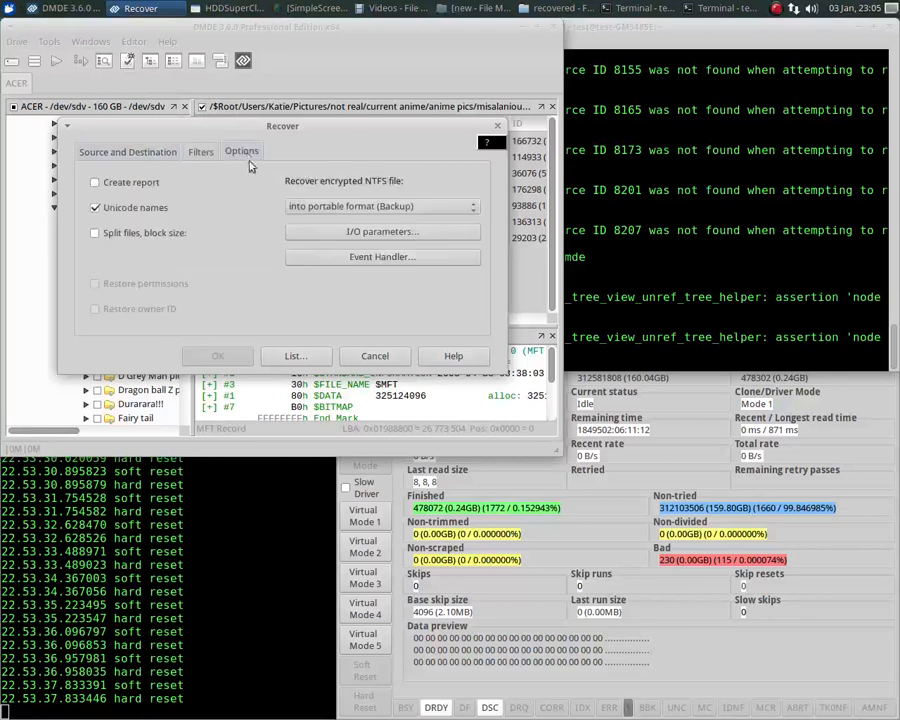
{"action": "left_click", "coordinate": [344, 258]}
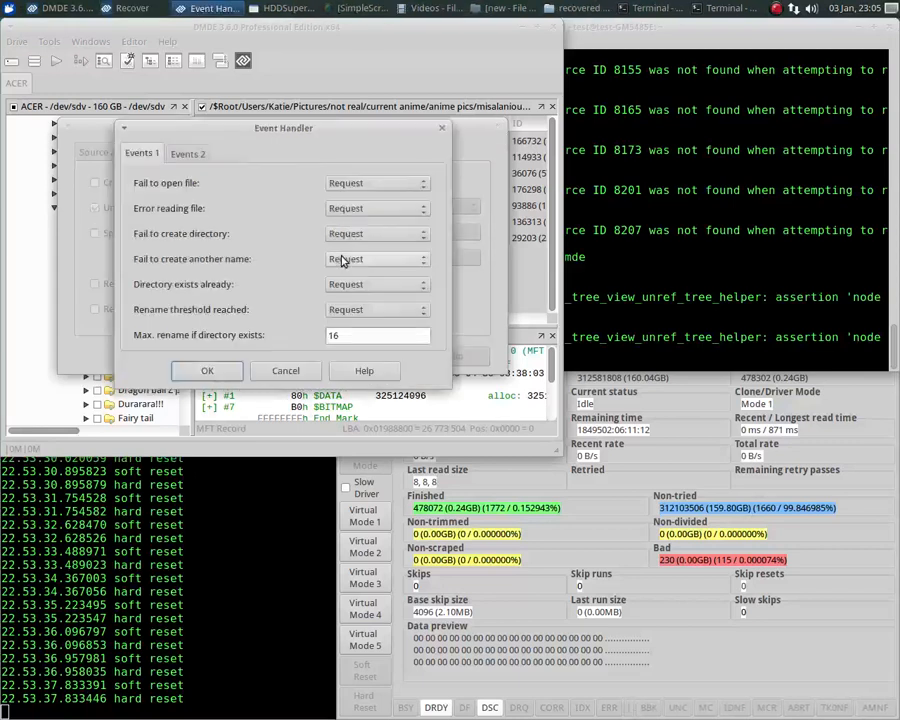
{"action": "left_click", "coordinate": [366, 182]}
{"action": "left_click", "coordinate": [378, 198]}
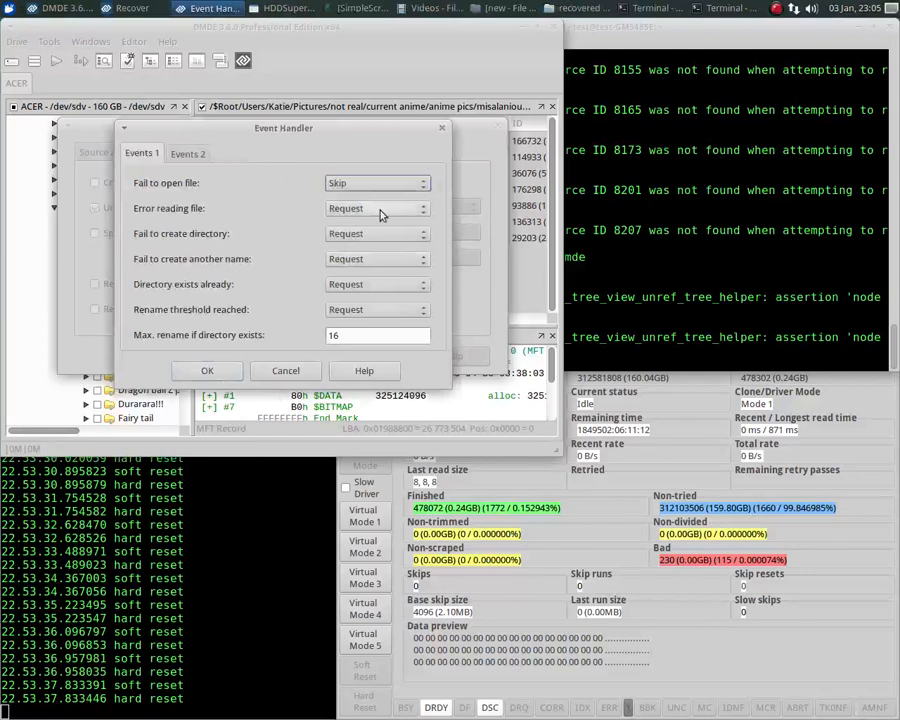
{"action": "left_click", "coordinate": [384, 212]}
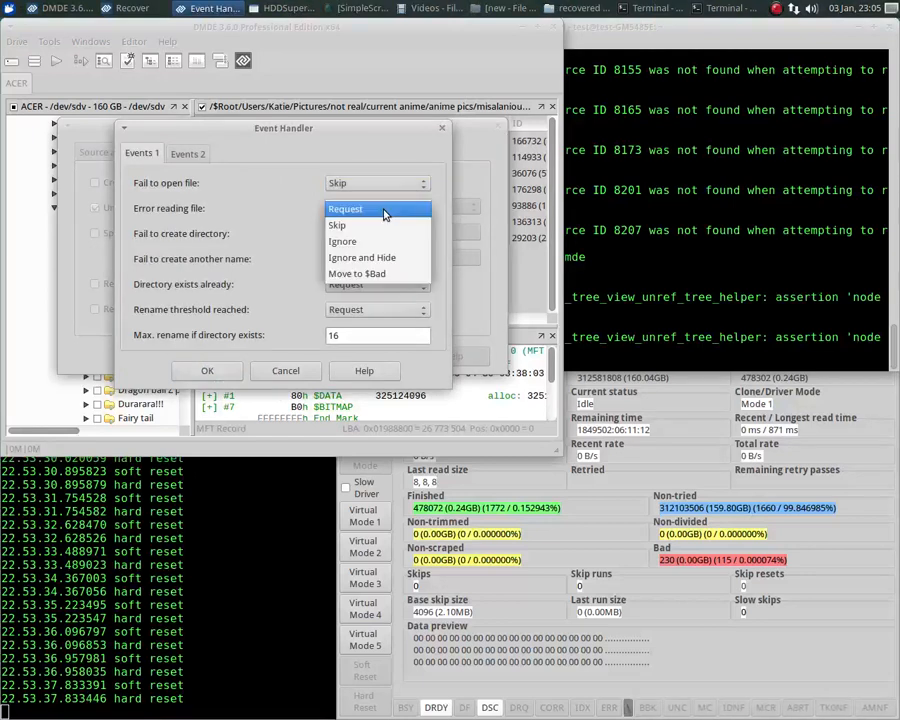
{"action": "left_click", "coordinate": [365, 273]}
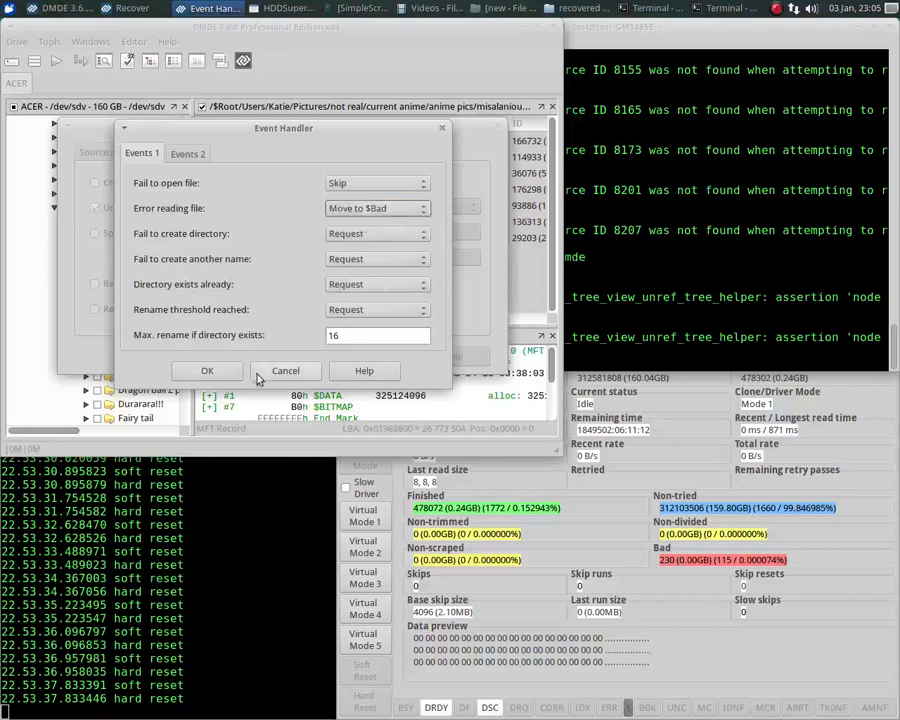
{"action": "left_click", "coordinate": [205, 369]}
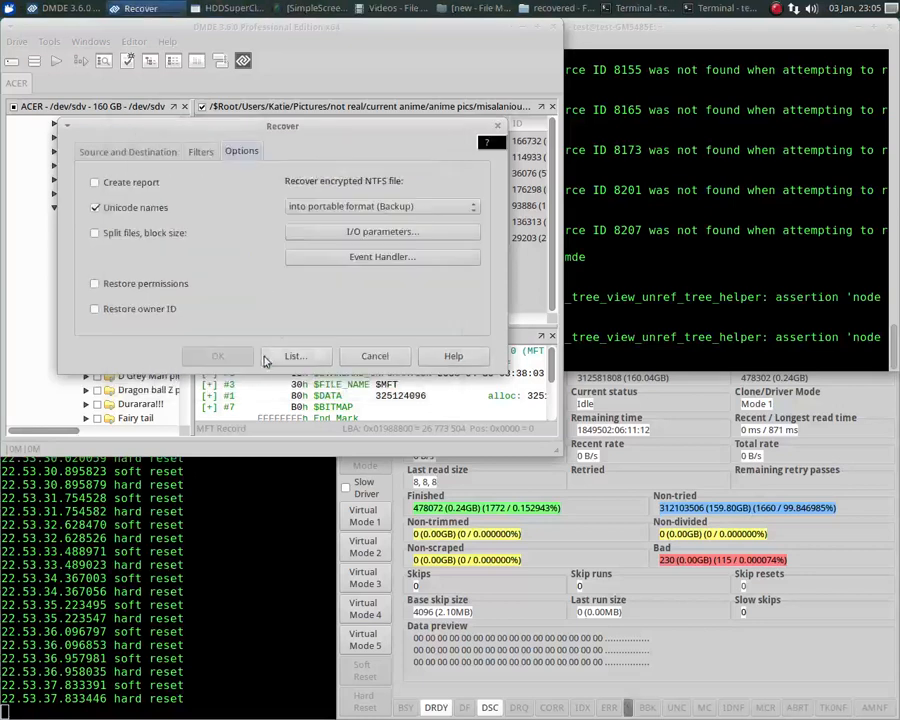
- Set the recovery destination to the /media/test/data/temp/recovered folder
{"action": "left_click", "coordinate": [128, 152]}
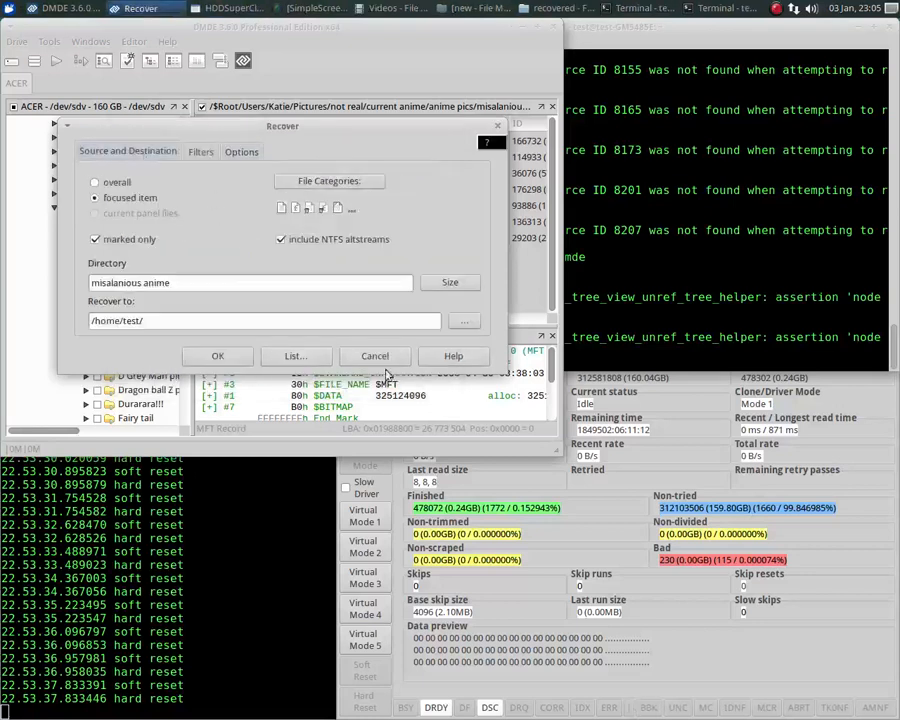
{"action": "left_click", "coordinate": [480, 321]}
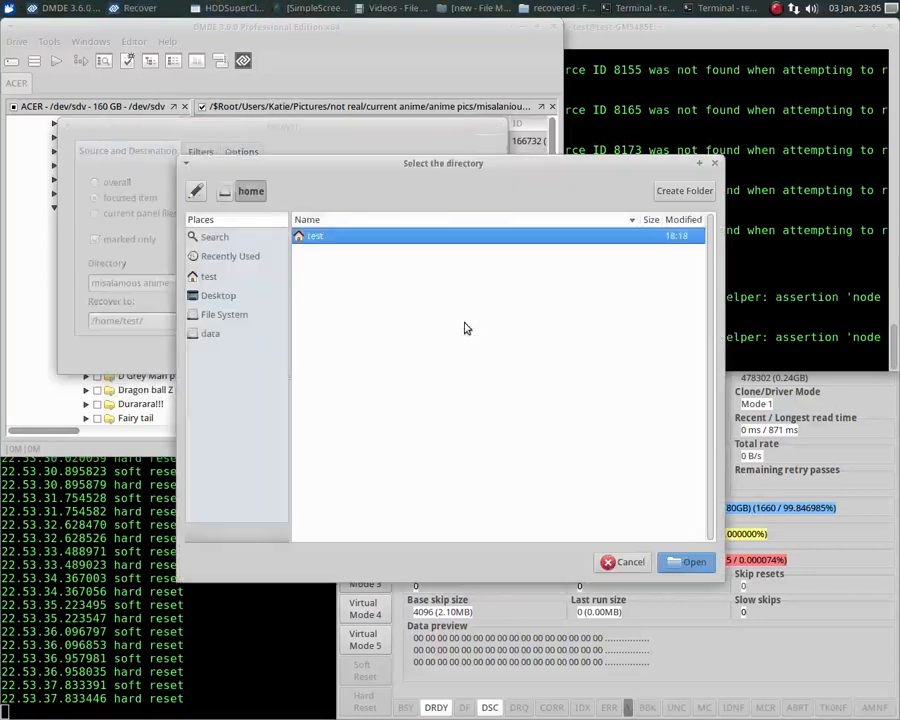
{"action": "left_click", "coordinate": [209, 333]}
{"action": "double_click", "coordinate": [322, 332]}
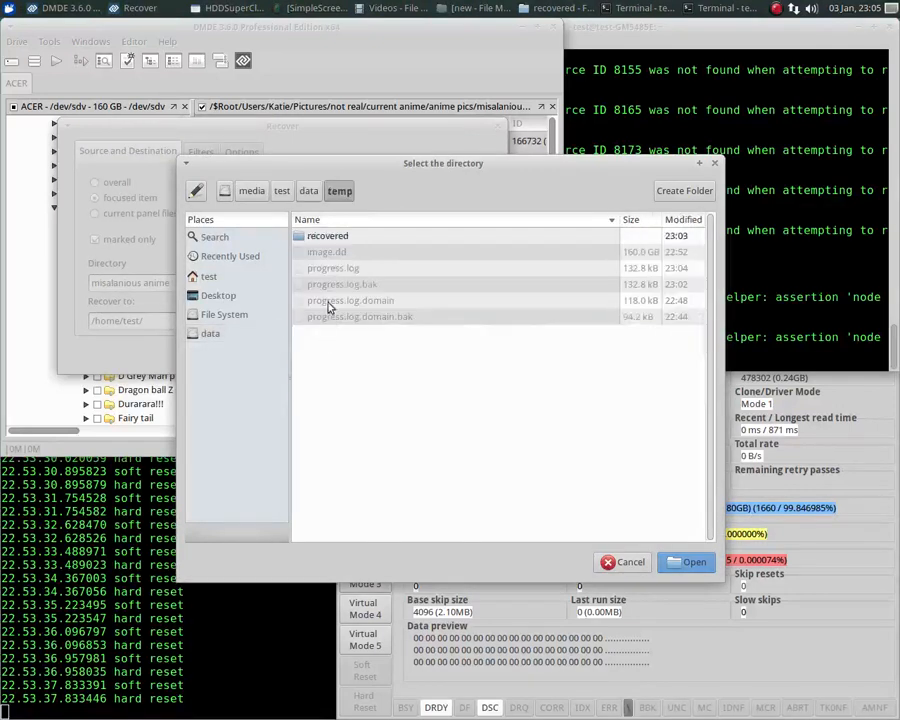
{"action": "double_click", "coordinate": [330, 236]}
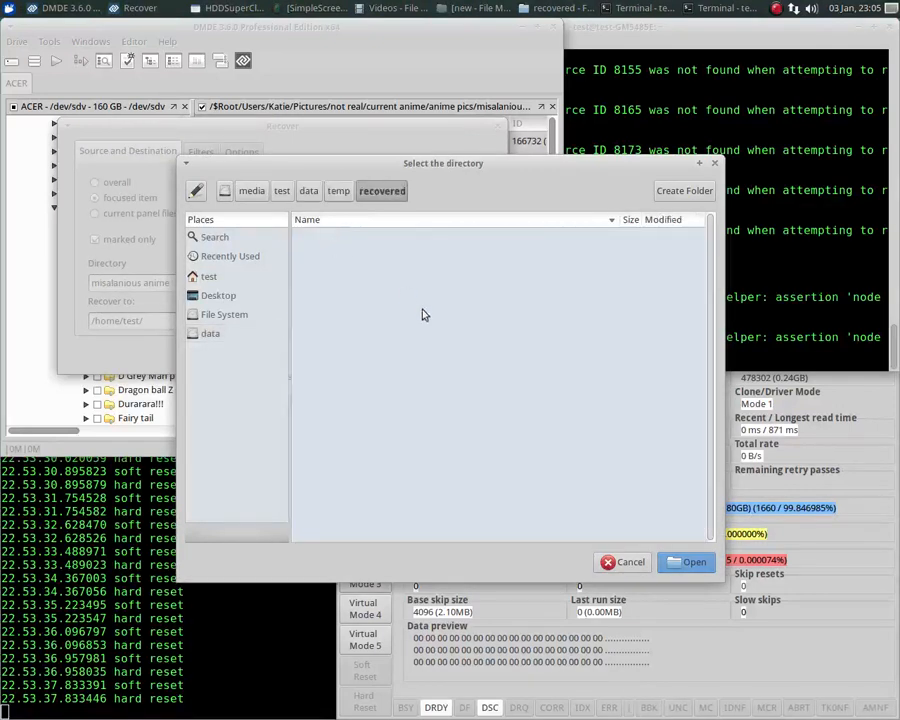
{"action": "left_click", "coordinate": [687, 562]}
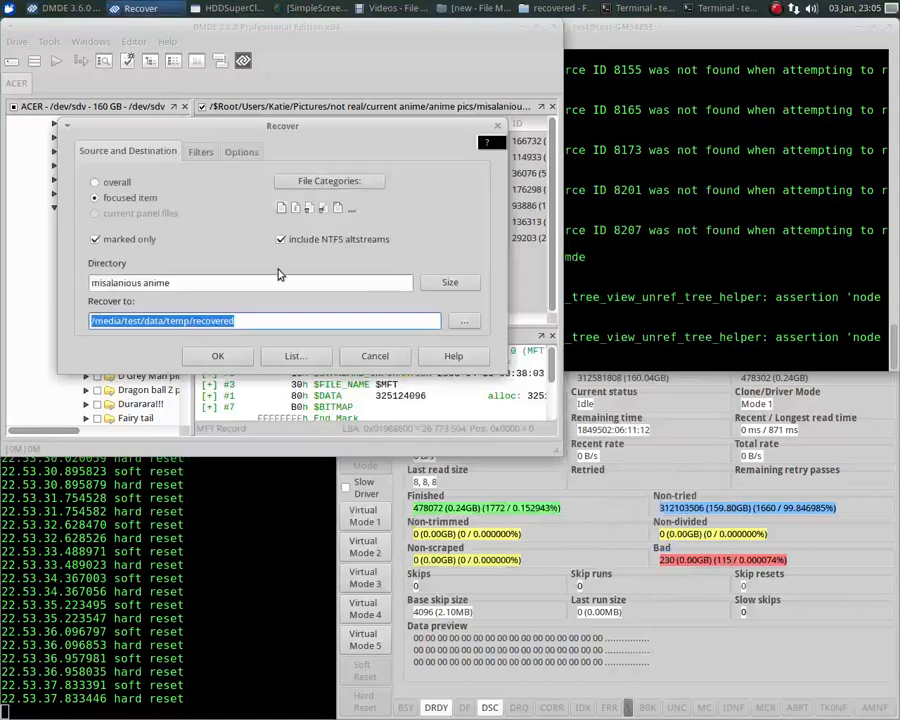
- Recover the misalanious anime folder, confirming that the destination does not override the source, and dismiss the closing summary
{"action": "left_click", "coordinate": [216, 355]}
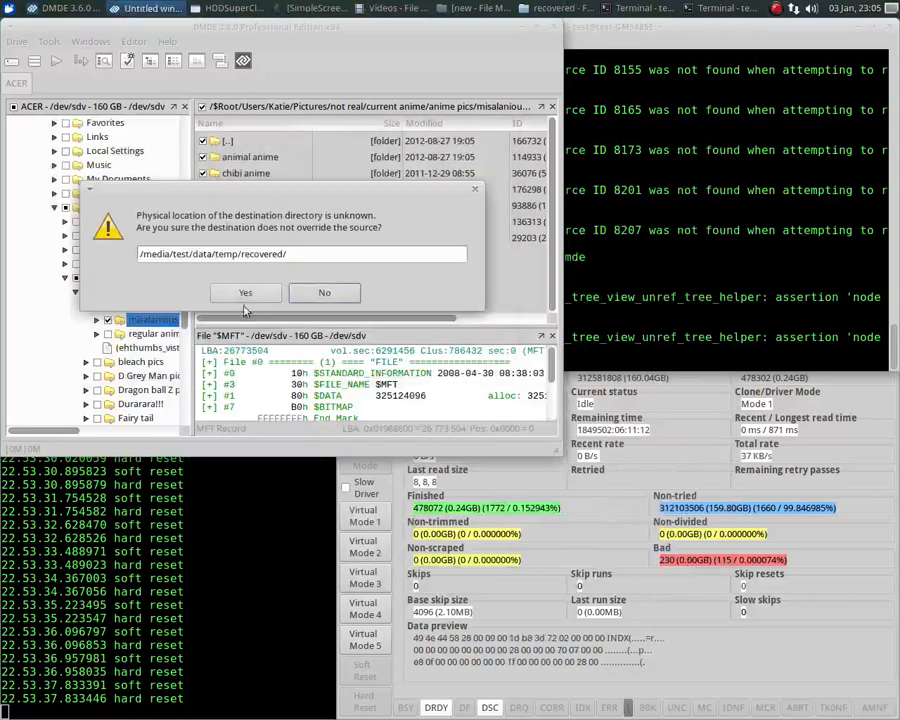
{"action": "left_click", "coordinate": [244, 293]}
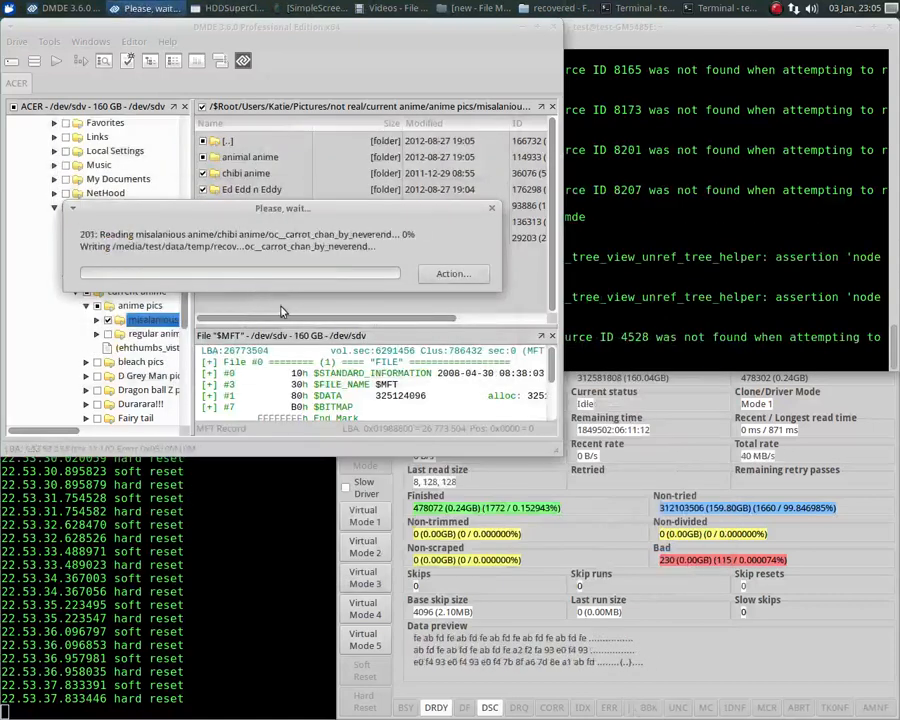
{"action": "left_click", "coordinate": [618, 517]}
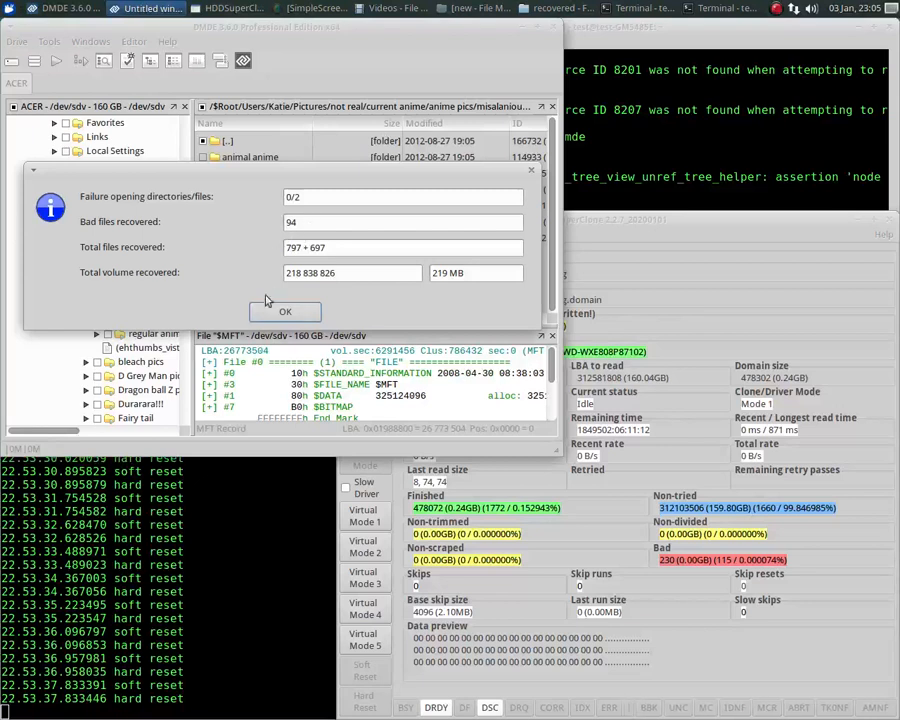
{"action": "left_click", "coordinate": [285, 311]}
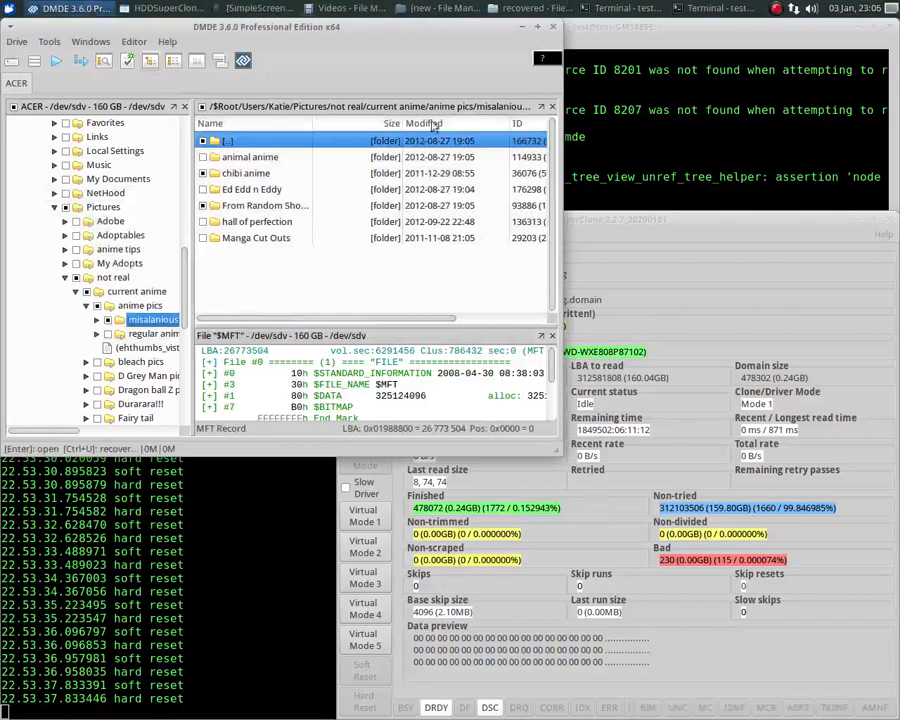
- Inspect regferrg.bmp from the recovered $Bad/misalanious anime/animal anime folder for damage, and close the image
{"action": "left_click", "coordinate": [526, 10]}
{"action": "double_click", "coordinate": [145, 103]}
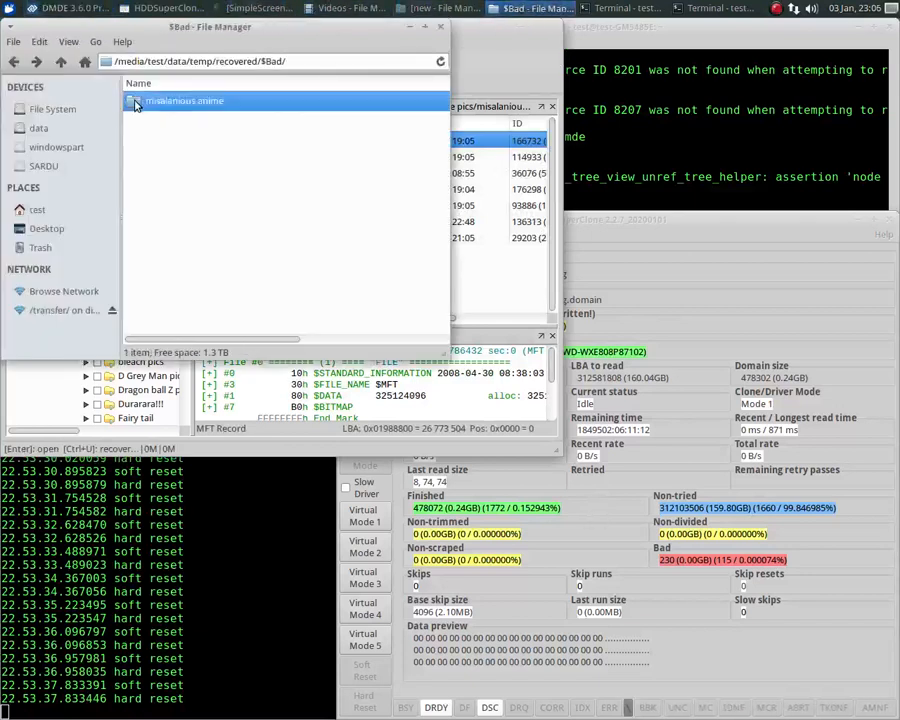
{"action": "double_click", "coordinate": [145, 103]}
{"action": "double_click", "coordinate": [140, 102]}
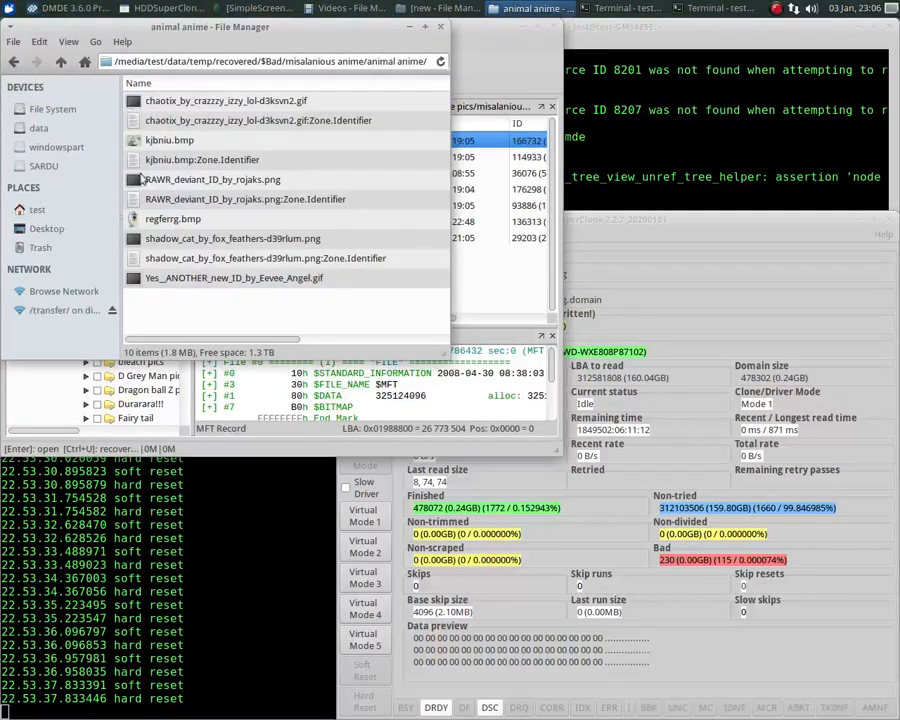
{"action": "double_click", "coordinate": [160, 220]}
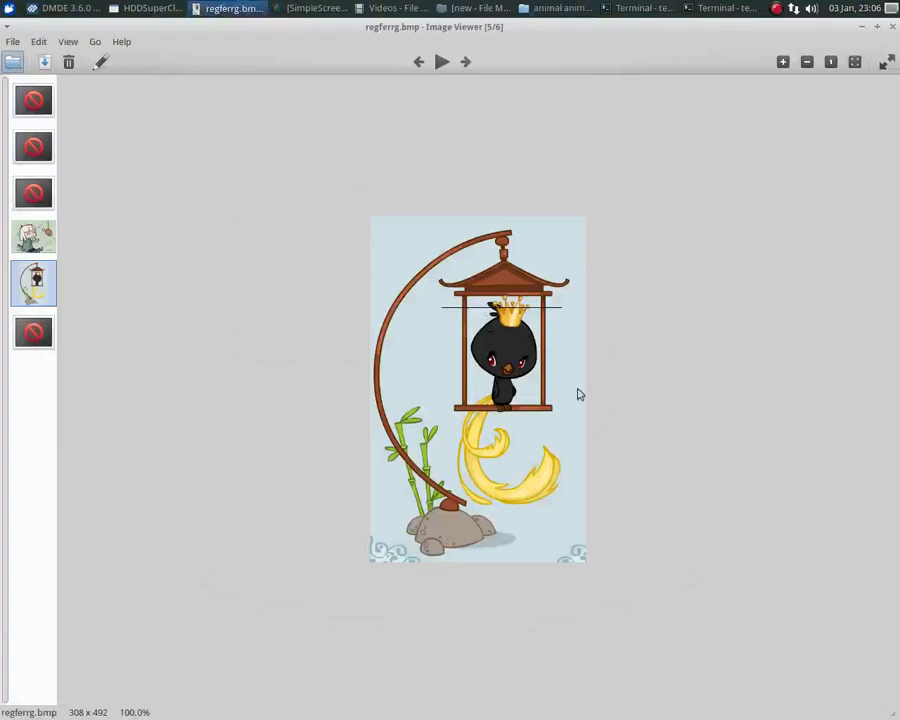
{"action": "left_click", "coordinate": [882, 28]}
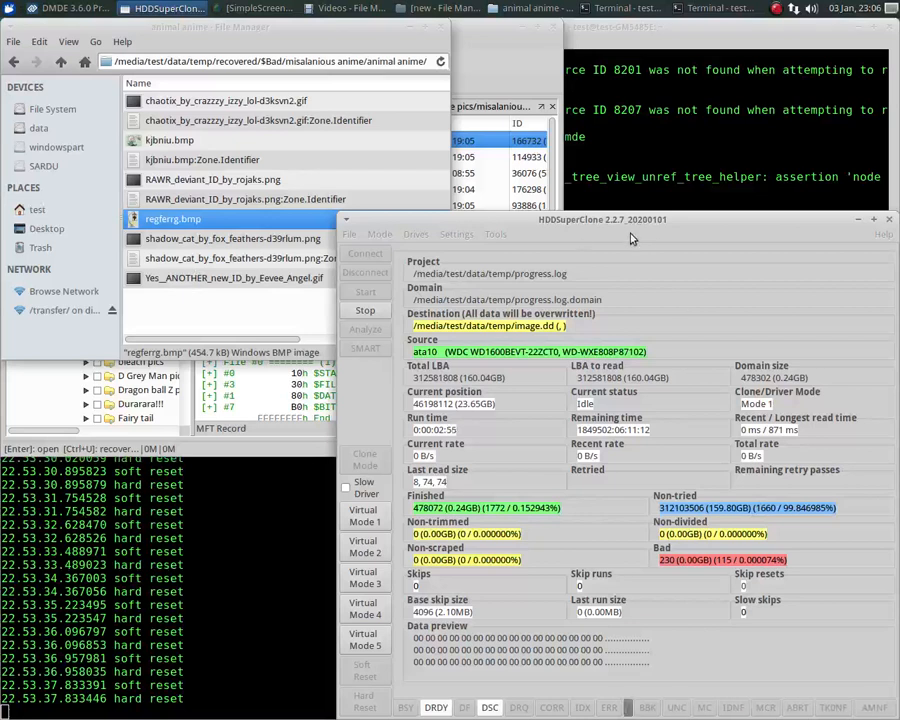
- Review DMDE's event handler choices for file reading errors, leaving the recovery settings without saving
{"action": "left_click", "coordinate": [469, 49]}
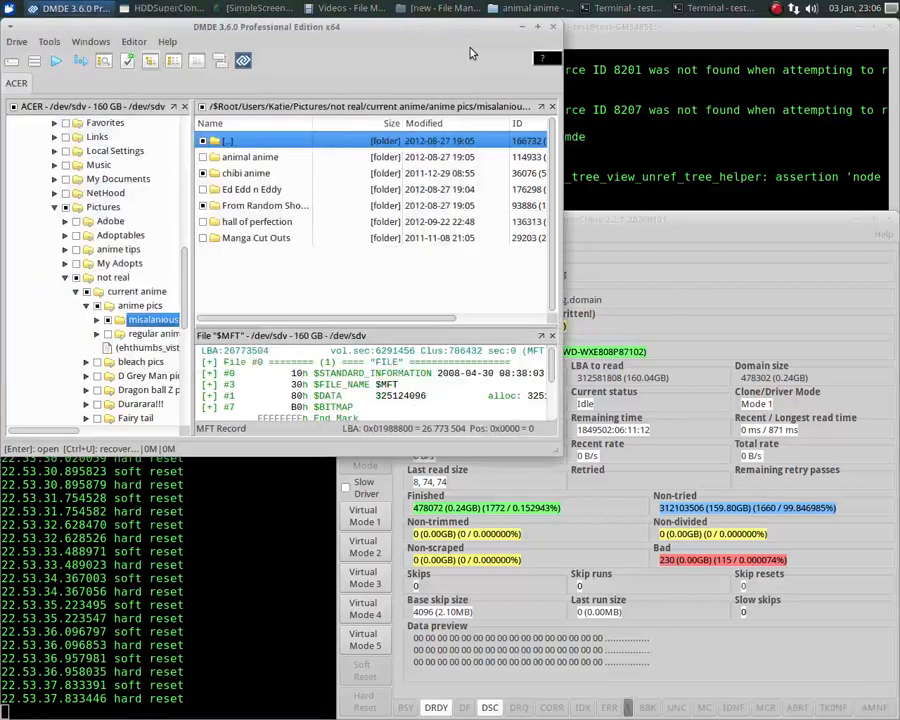
{"action": "left_click", "coordinate": [127, 62]}
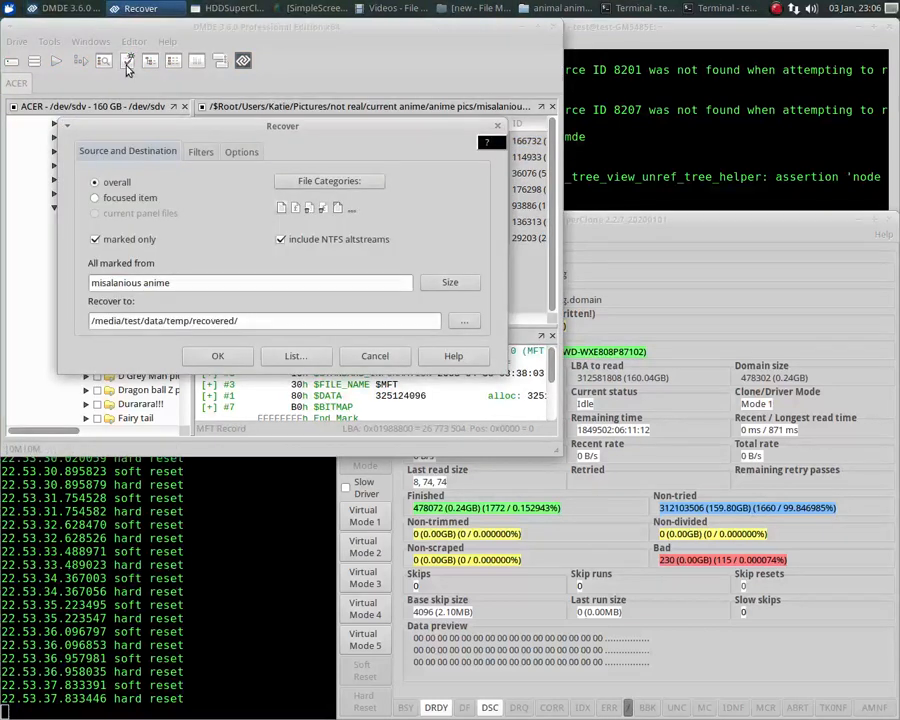
{"action": "left_click", "coordinate": [240, 151]}
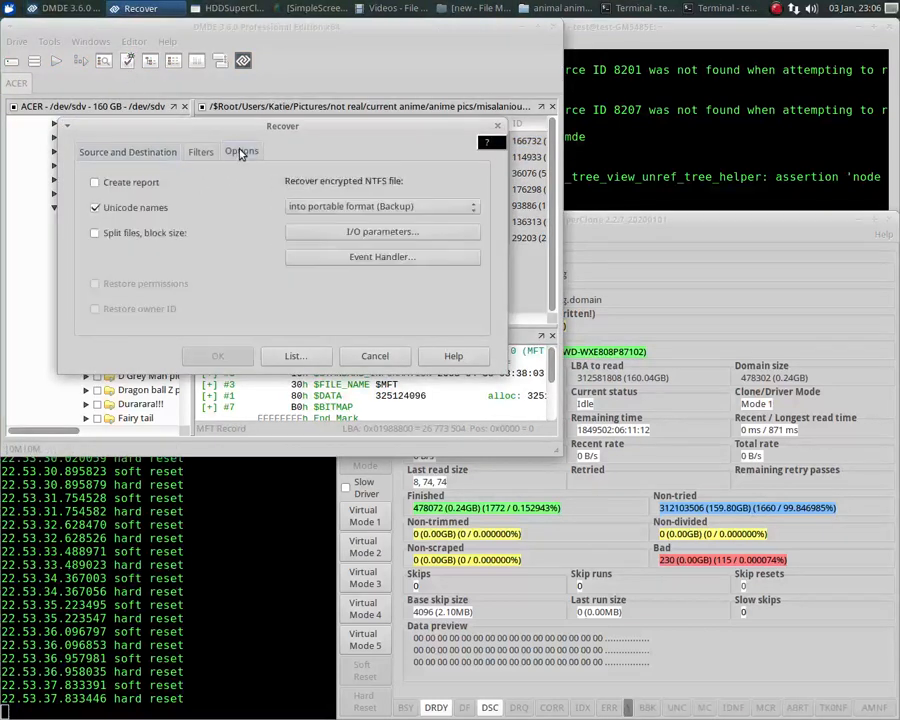
{"action": "left_click", "coordinate": [376, 258]}
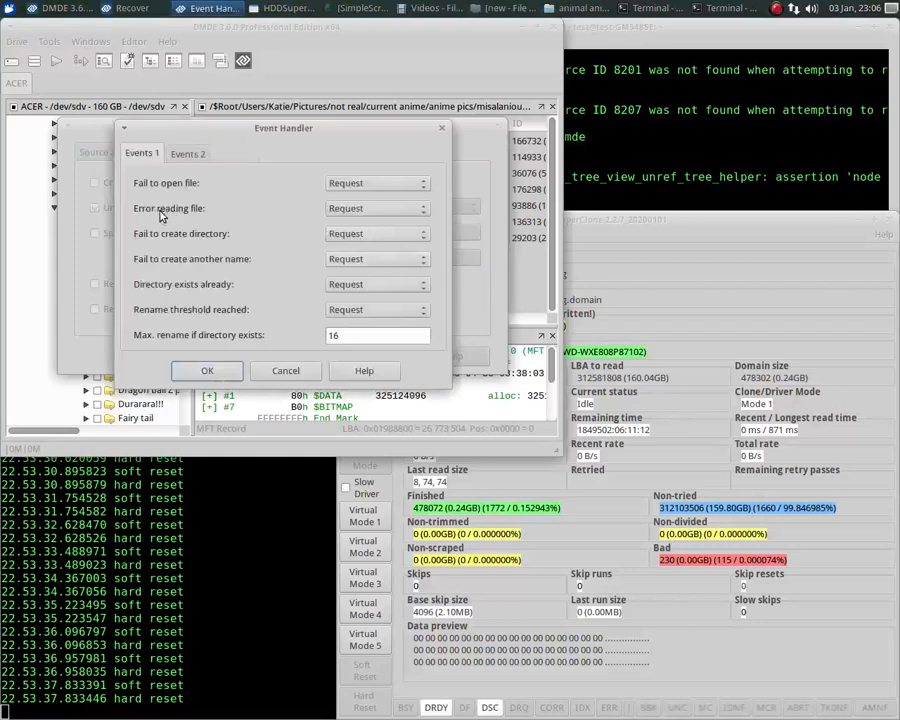
{"action": "left_click", "coordinate": [375, 208]}
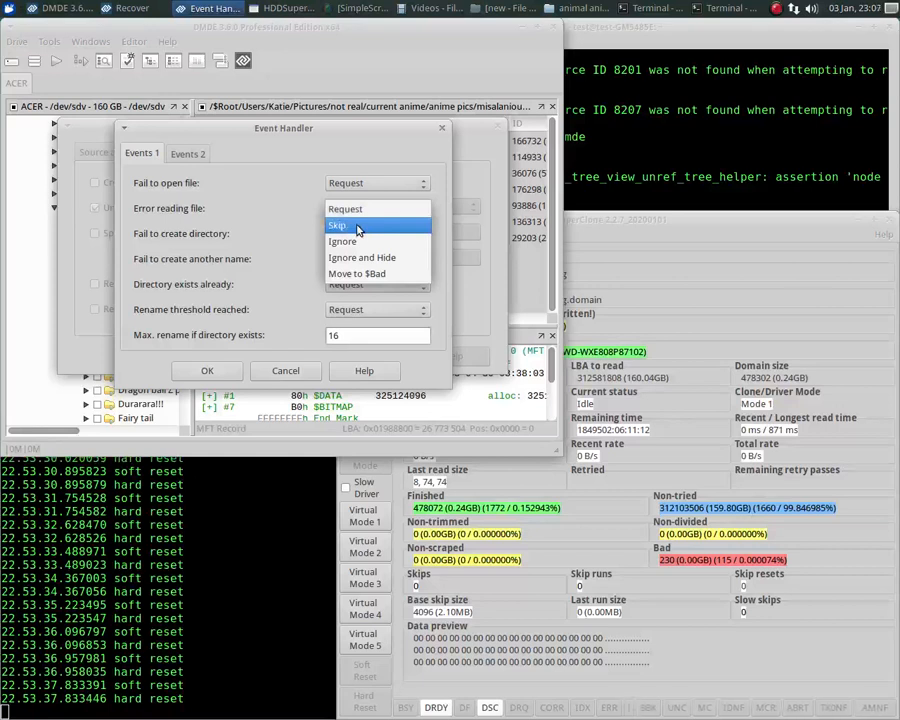
{"action": "left_click", "coordinate": [313, 373]}
{"action": "left_click", "coordinate": [290, 370]}
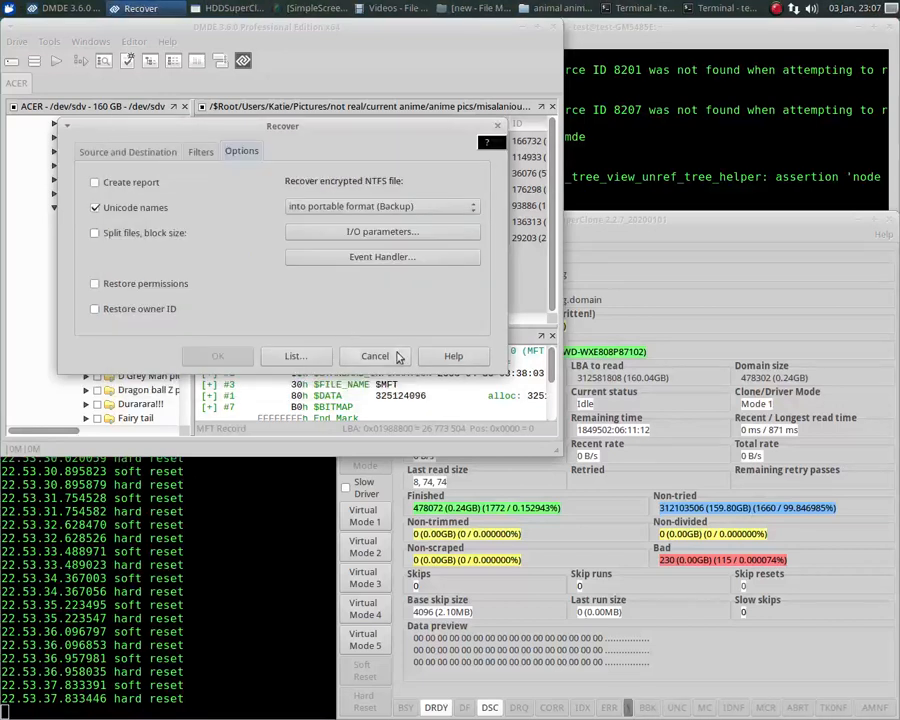
{"action": "left_click", "coordinate": [366, 406]}
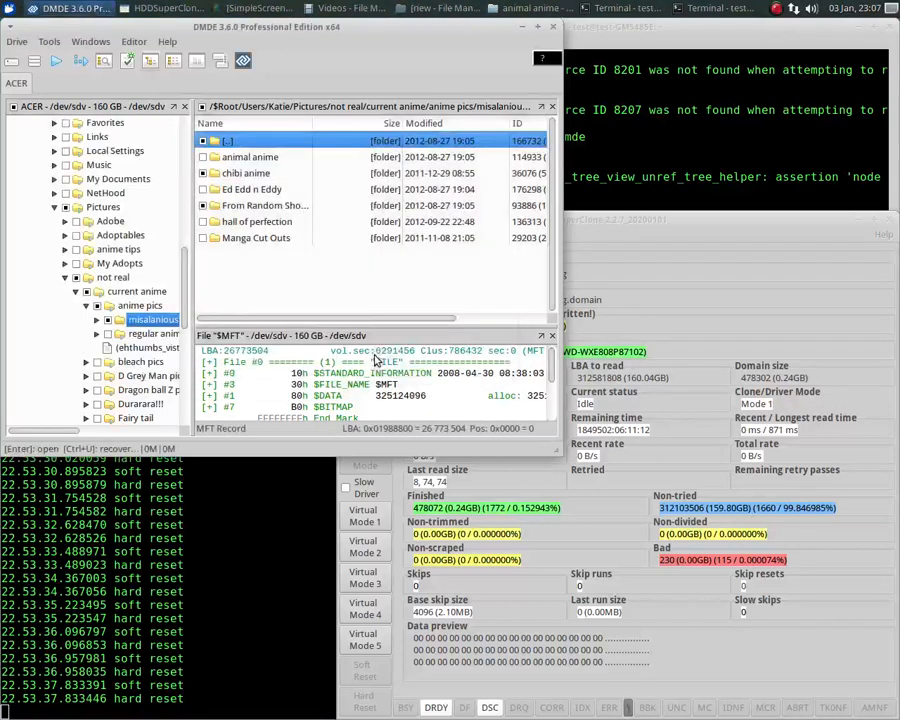
- Quit DMDE and return to the HDDSuperClone status display
{"action": "left_click", "coordinate": [636, 229]}
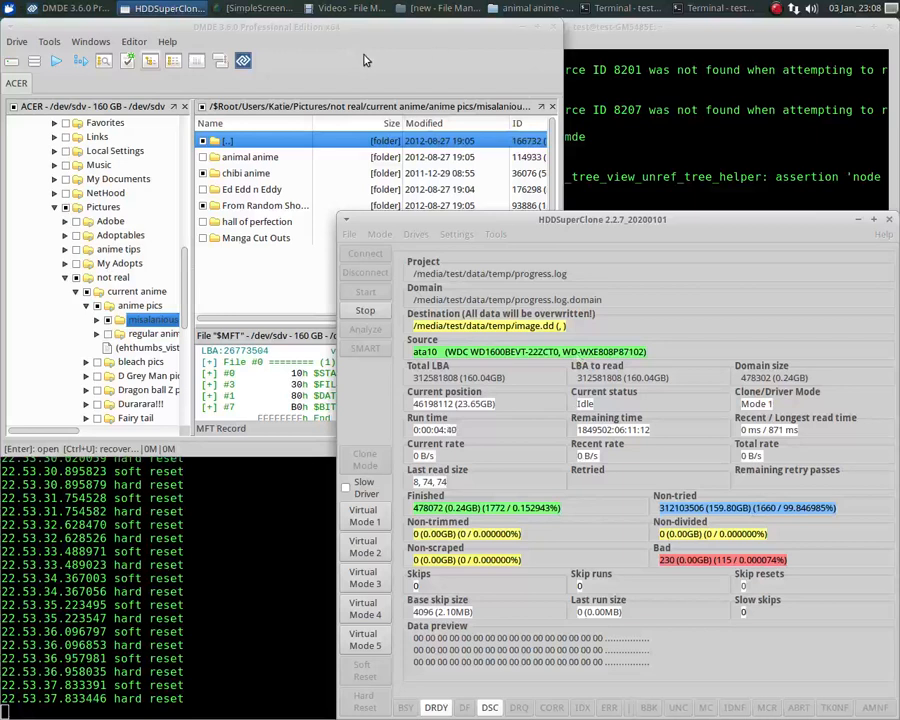
{"action": "left_click", "coordinate": [520, 30]}
{"action": "left_click", "coordinate": [552, 30]}
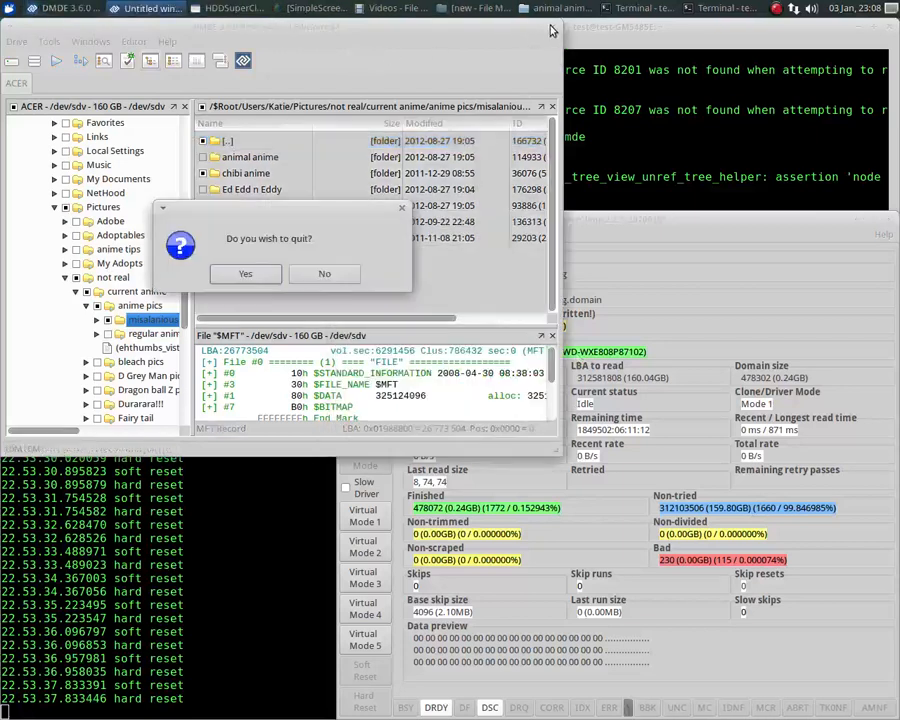
{"action": "left_click", "coordinate": [301, 269]}
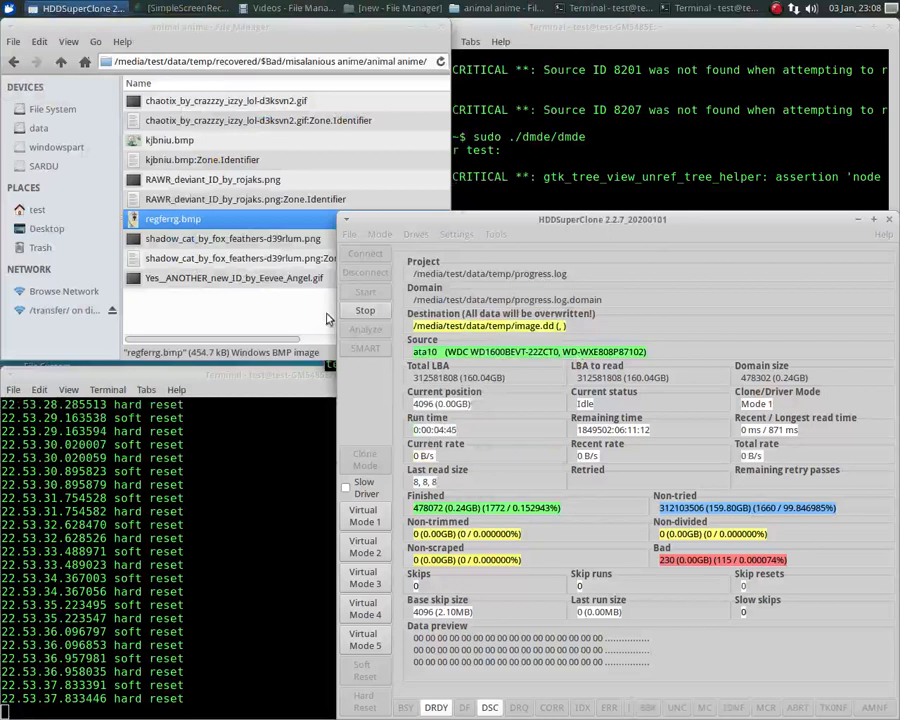
- Stop the virtual driver and switch HDDSuperClone to clone mode
{"action": "left_click", "coordinate": [366, 311]}
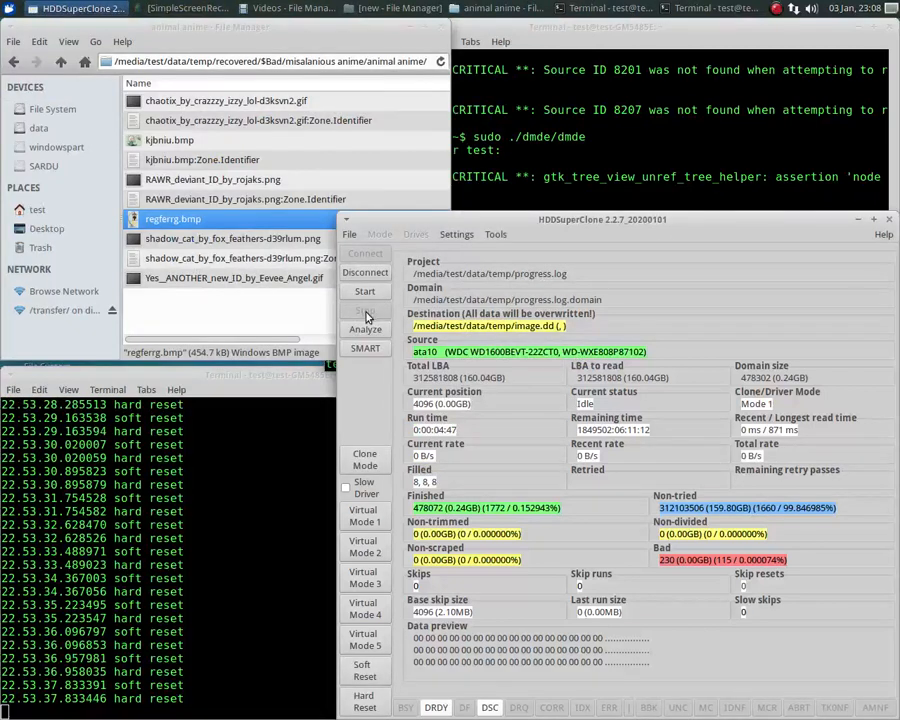
{"action": "left_click", "coordinate": [363, 465]}
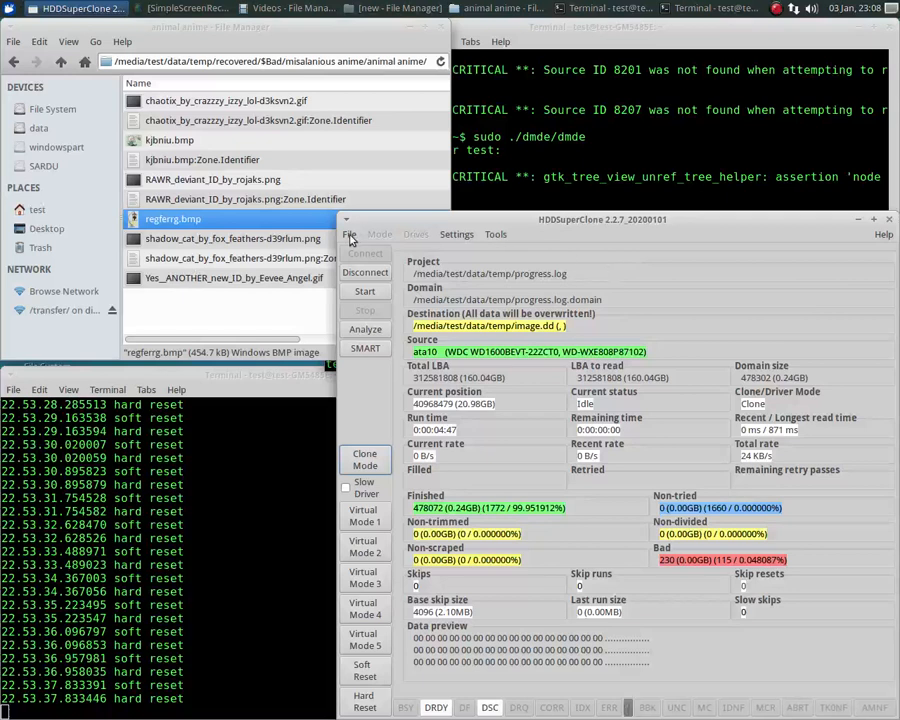
- Disconnect the source drive and clear the project's domain so the whole drive is included
{"action": "left_click", "coordinate": [350, 234]}
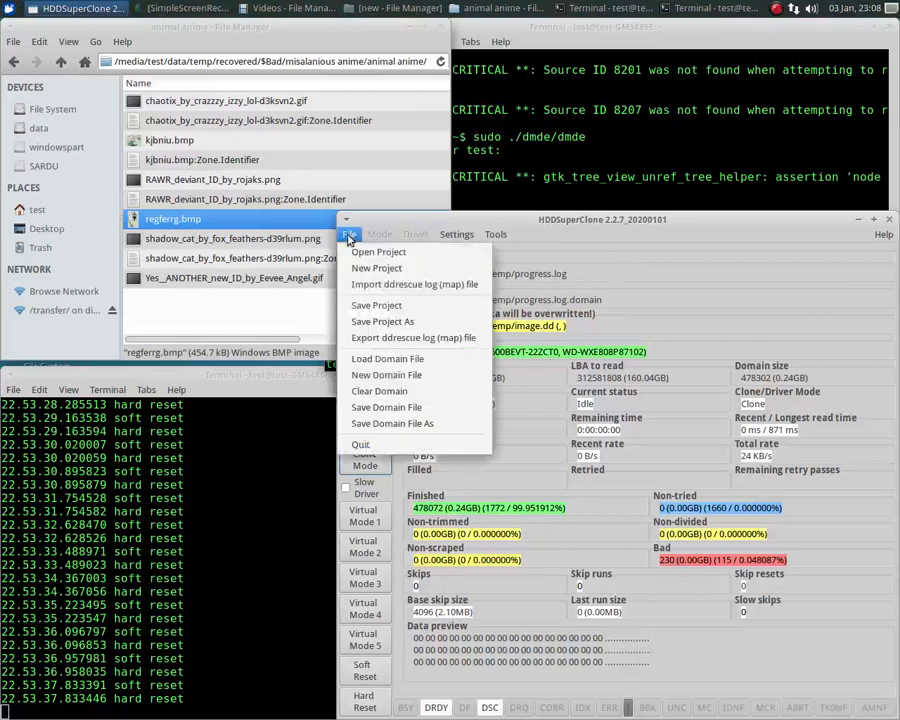
{"action": "left_click", "coordinate": [375, 393]}
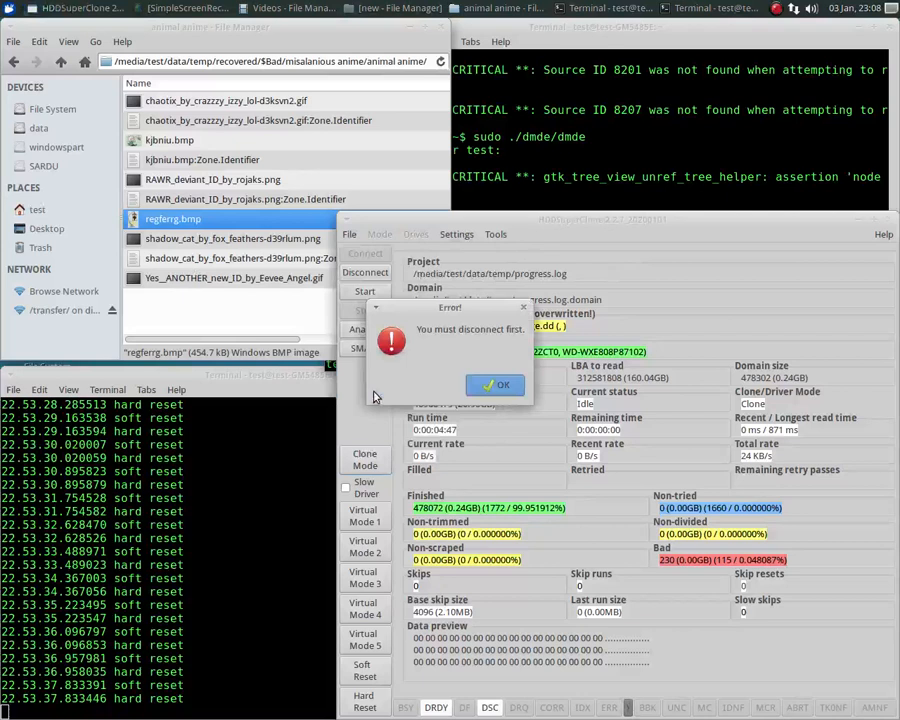
{"action": "left_click", "coordinate": [495, 385]}
{"action": "left_click", "coordinate": [364, 272]}
{"action": "left_click", "coordinate": [358, 238]}
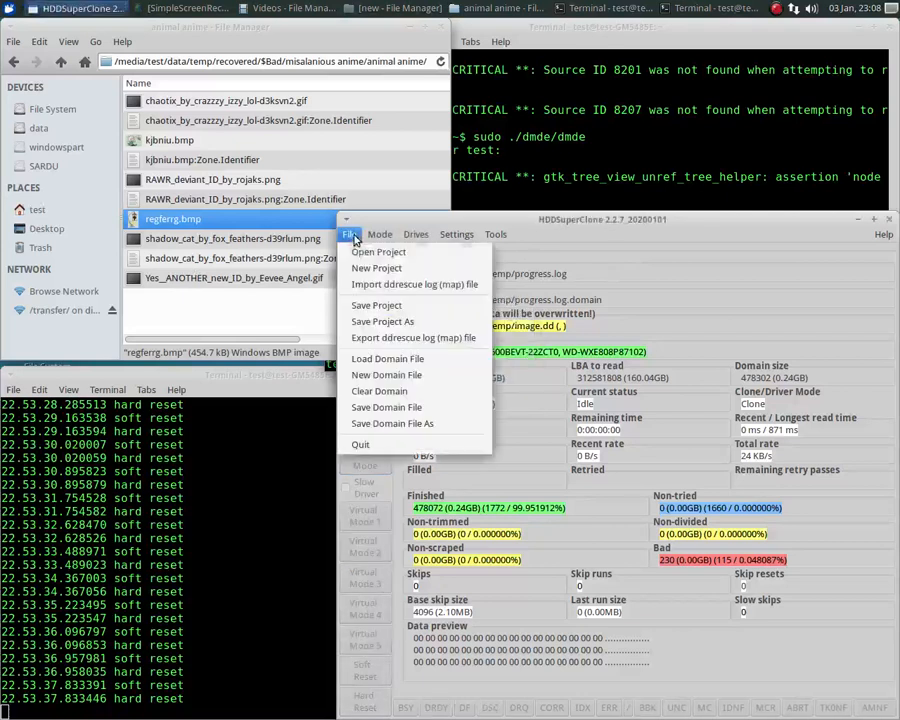
{"action": "left_click", "coordinate": [378, 394]}
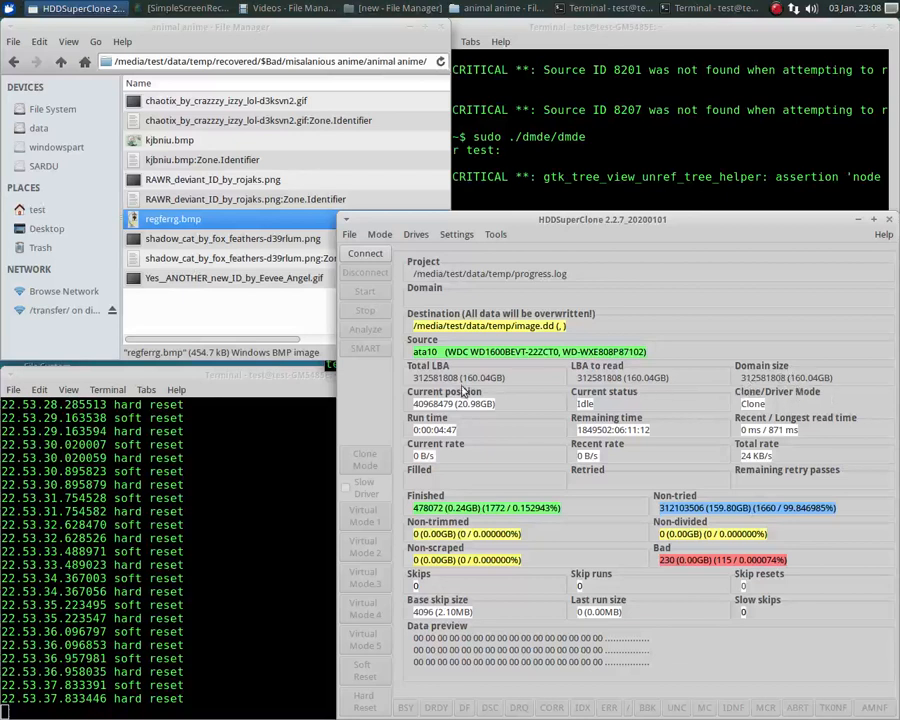
- Reconnect the source drive, run the clone briefly, and stop it
{"action": "left_click", "coordinate": [372, 256]}
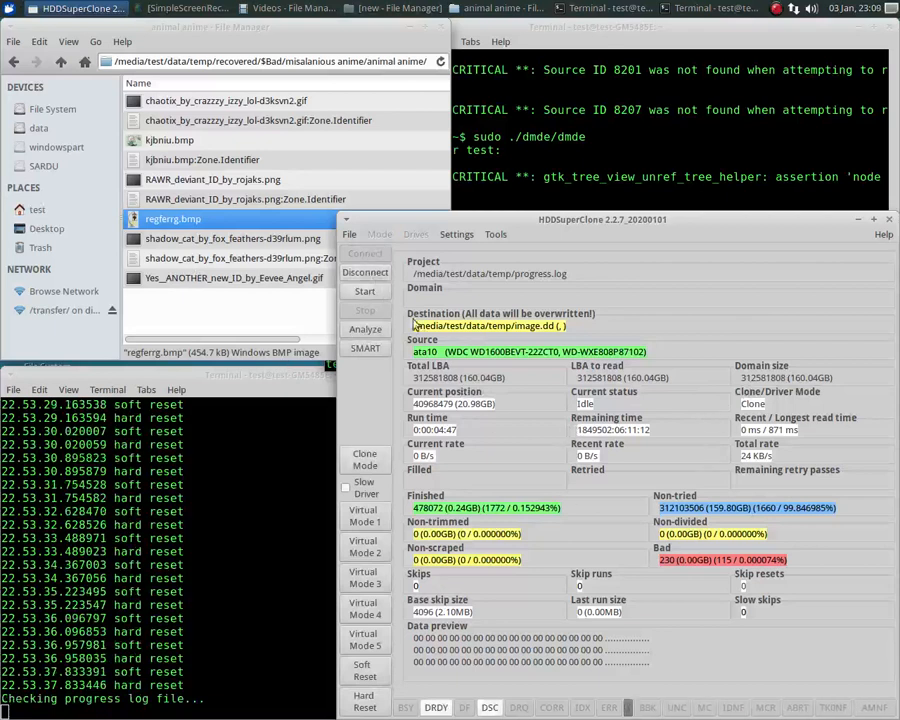
{"action": "left_click", "coordinate": [365, 291]}
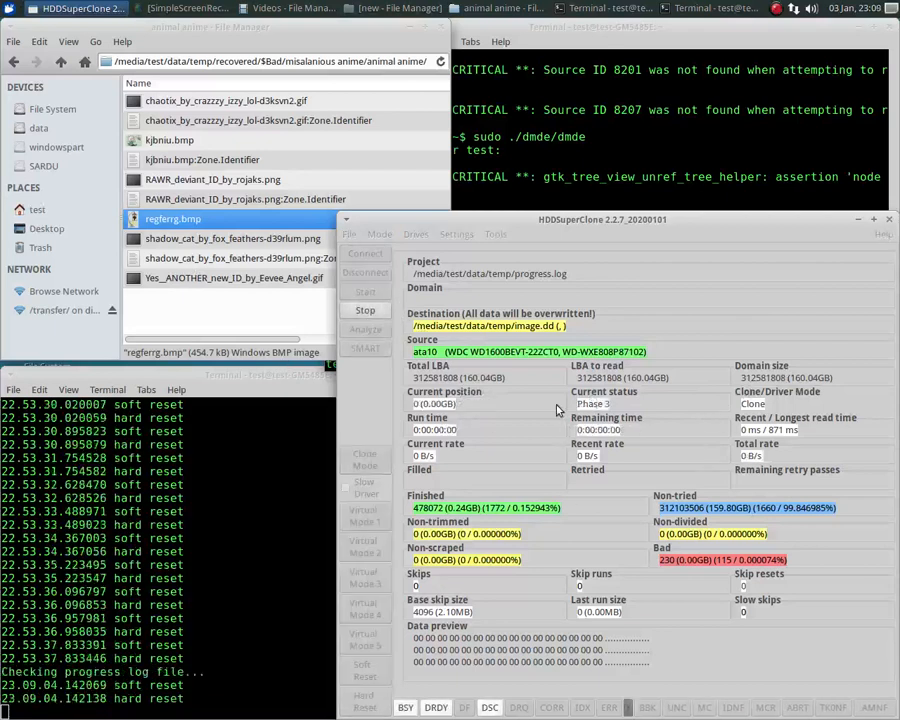
{"action": "left_click", "coordinate": [365, 312]}
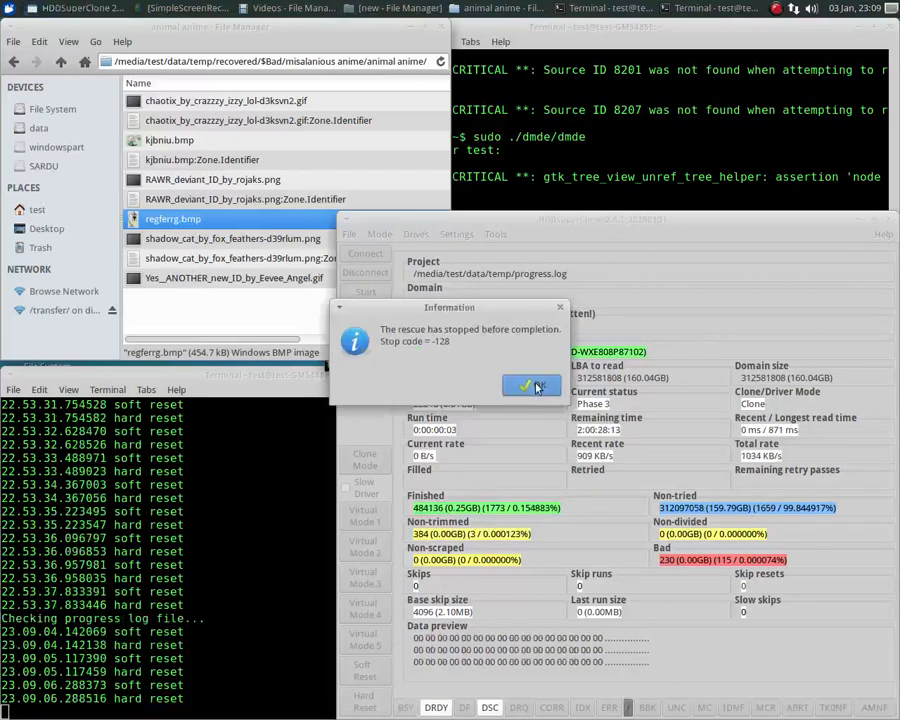
{"action": "left_click", "coordinate": [533, 386]}
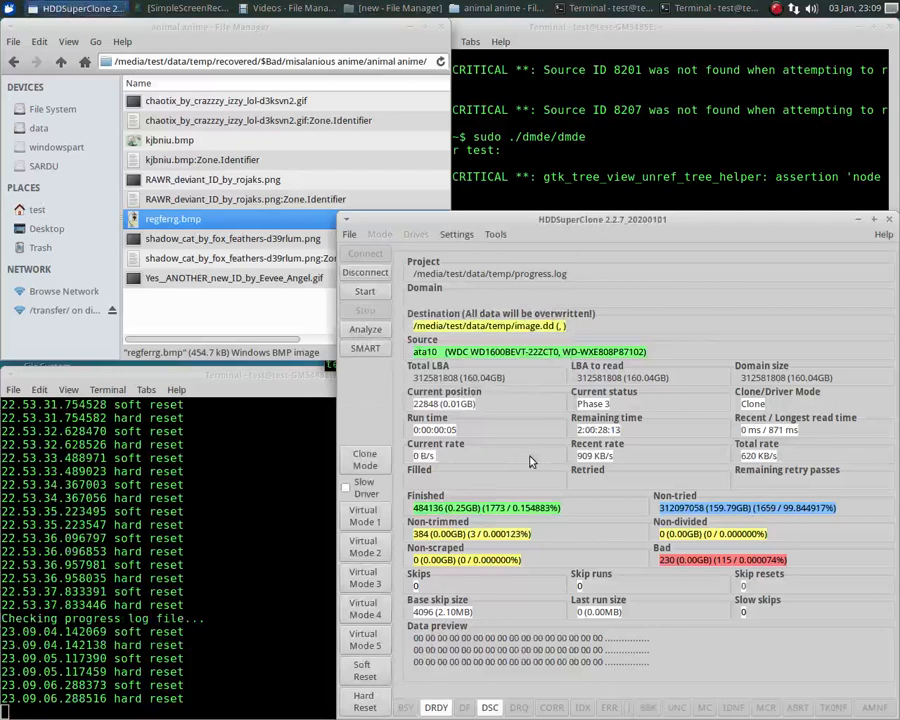
- Reset the current status to Phase 1 at position 0 with skip data cleared, and restart cloning
{"action": "left_click", "coordinate": [495, 236]}
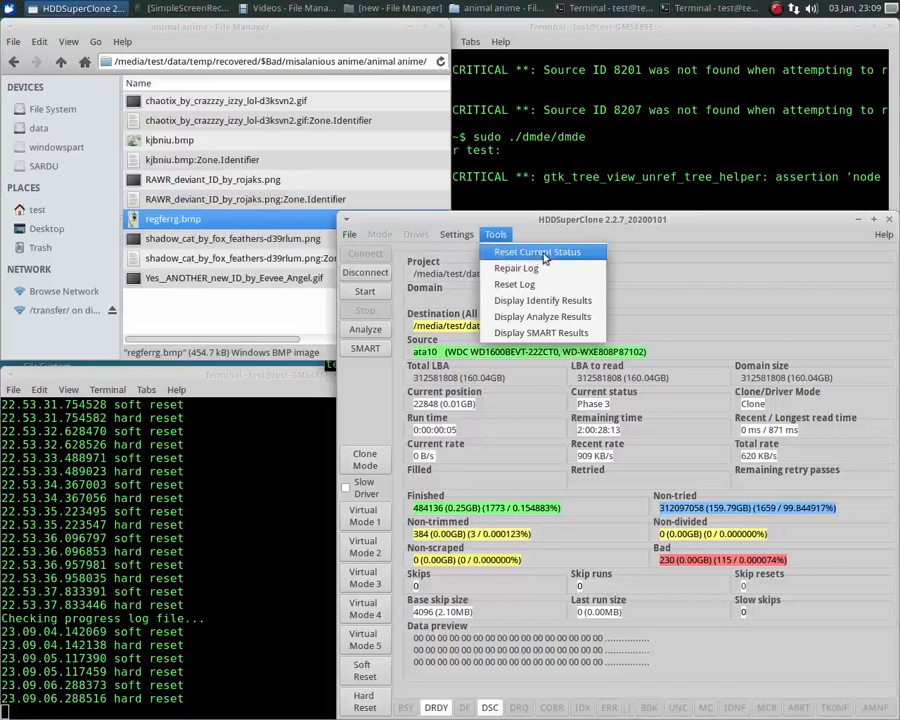
{"action": "left_click", "coordinate": [545, 258]}
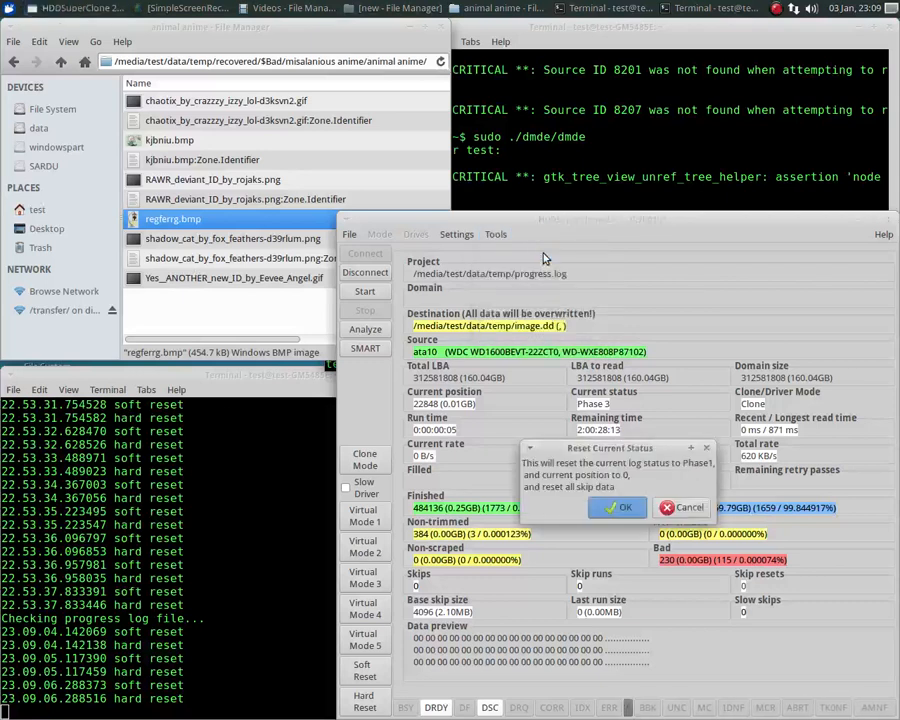
{"action": "left_click", "coordinate": [621, 509]}
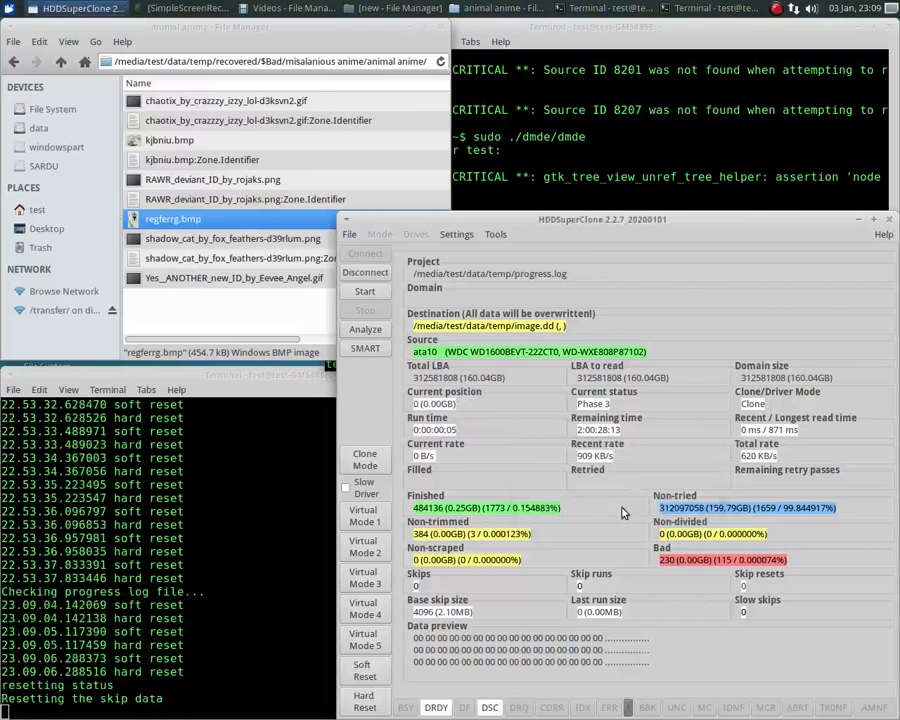
{"action": "left_click", "coordinate": [365, 291]}
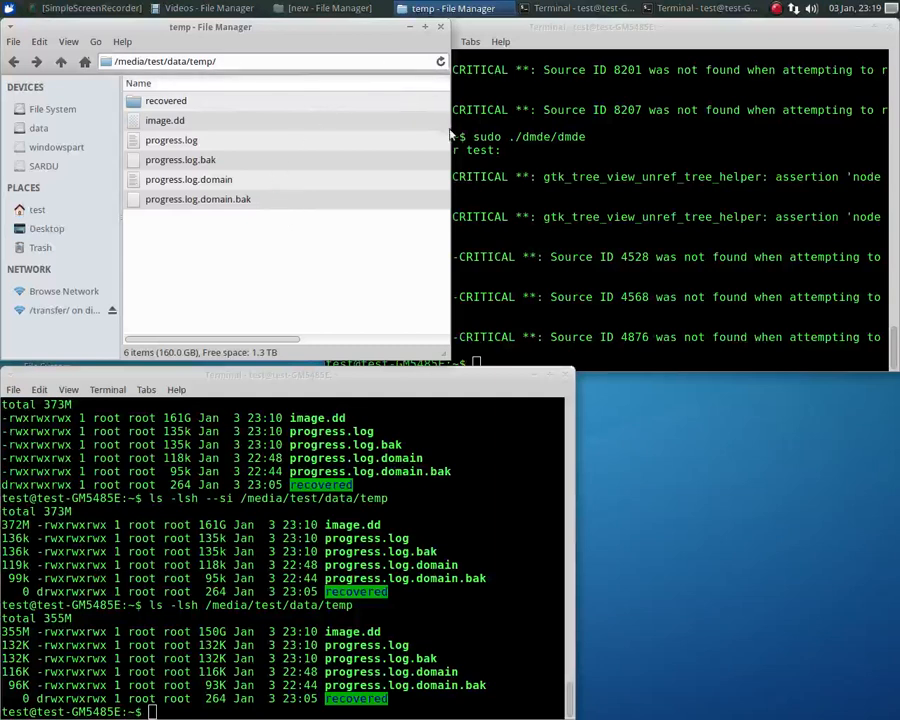
- Check the size of image.dd in the /media/test/data/temp folder in the file manager, and deselect it
{"action": "left_click", "coordinate": [171, 122]}
{"action": "left_click_drag", "start_coordinate": [179, 340], "coordinate": [226, 344]}
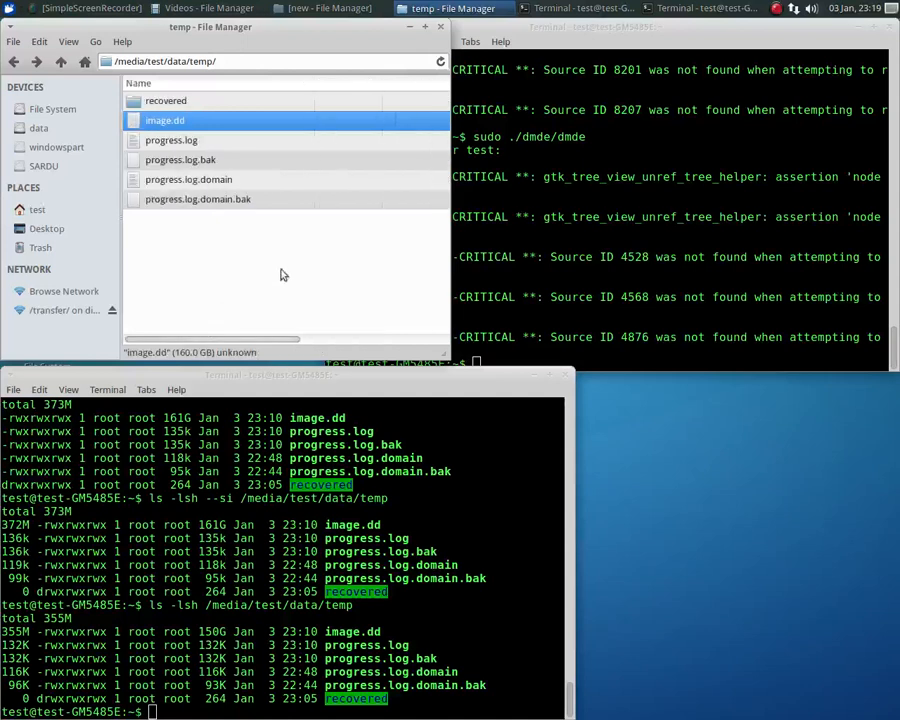
{"action": "left_click", "coordinate": [283, 281]}
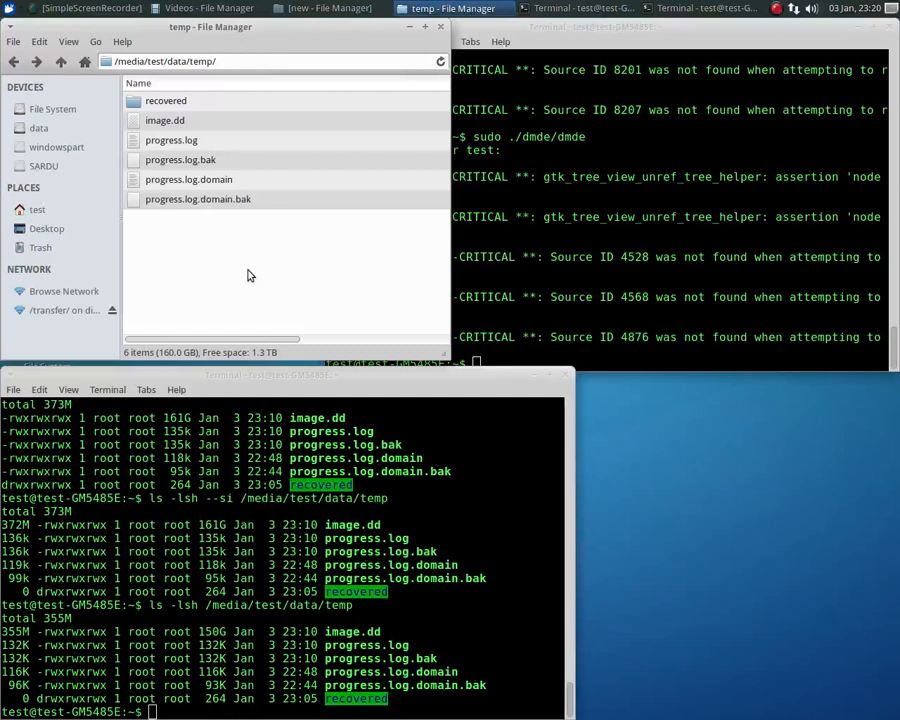
- Fill the terminal with blank prompts and list allocated and apparent file sizes with ls -lsh /media/test/data/temp
{"action": "left_click", "coordinate": [435, 519]}
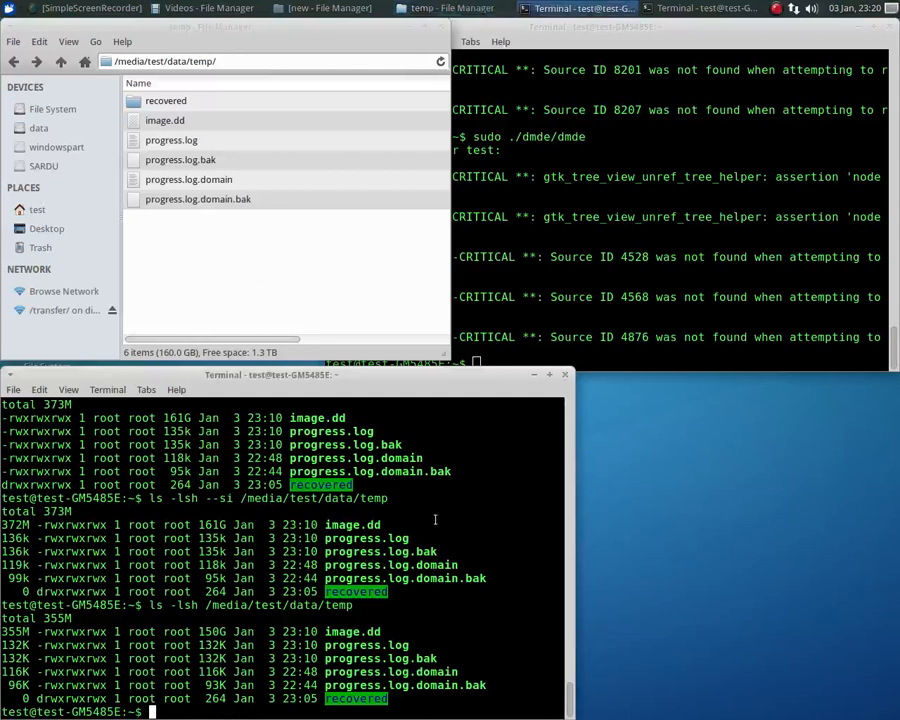
{"action": "key", "text": "Return"}
{"action": "key", "text": "Return"}
{"action": "key", "text": "Return"}
{"action": "key", "text": "Return"}
{"action": "key", "text": "Return"}
{"action": "key", "text": "Return"}
{"action": "key", "text": "Return"}
{"action": "key", "text": "Return"}
{"action": "key", "text": "Return"}
{"action": "key", "text": "Return"}
{"action": "key", "text": "Return"}
{"action": "key", "text": "Return"}
{"action": "key", "text": "Return"}
{"action": "key", "text": "Return"}
{"action": "key", "text": "Return"}
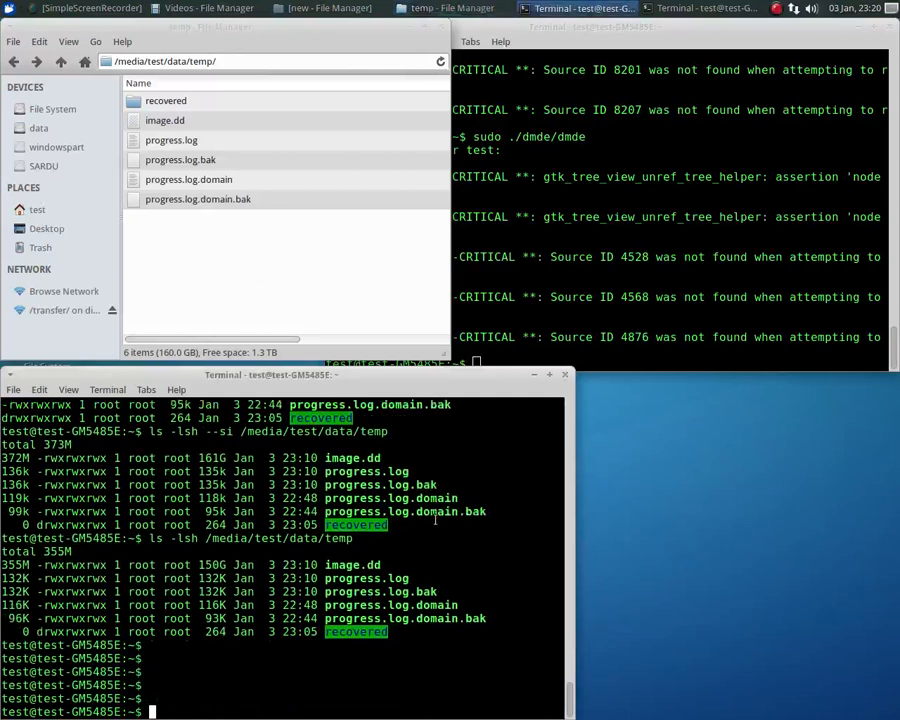
{"action": "key", "text": "Return"}
{"action": "key", "text": "Return"}
{"action": "key", "text": "Return"}
{"action": "key", "text": "Return"}
{"action": "key", "text": "Return"}
{"action": "key", "text": "Return"}
{"action": "key", "text": "Return"}
{"action": "key", "text": "Return"}
{"action": "key", "text": "Up"}
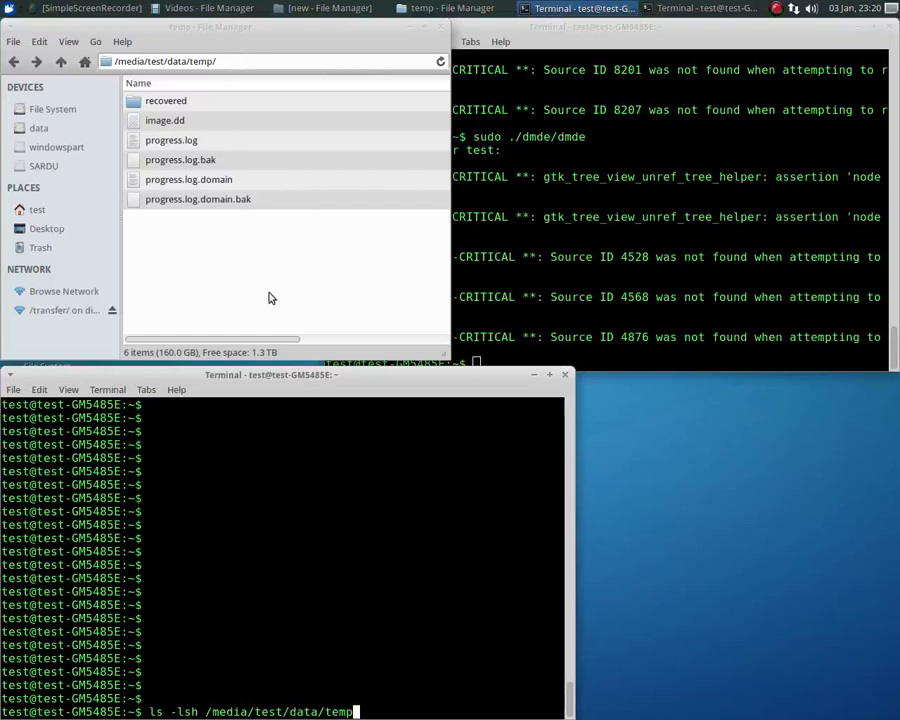
{"action": "key", "text": "Return"}
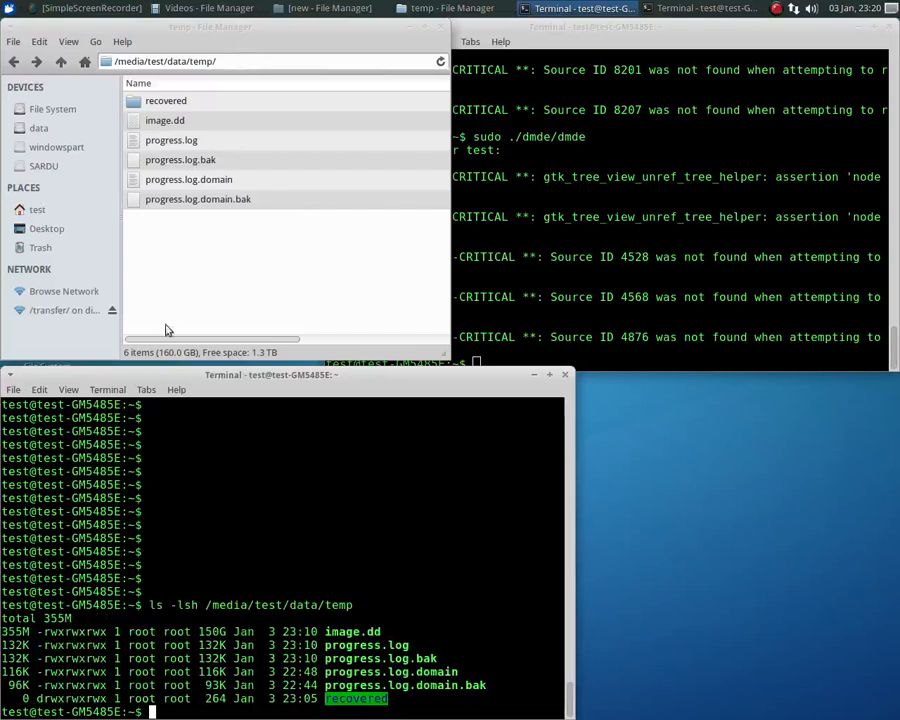
- List the same folder's sizes in decimal units with ls -lsh --si /media/test/data/temp
{"action": "left_click_drag", "start_coordinate": [180, 340], "coordinate": [90, 286]}
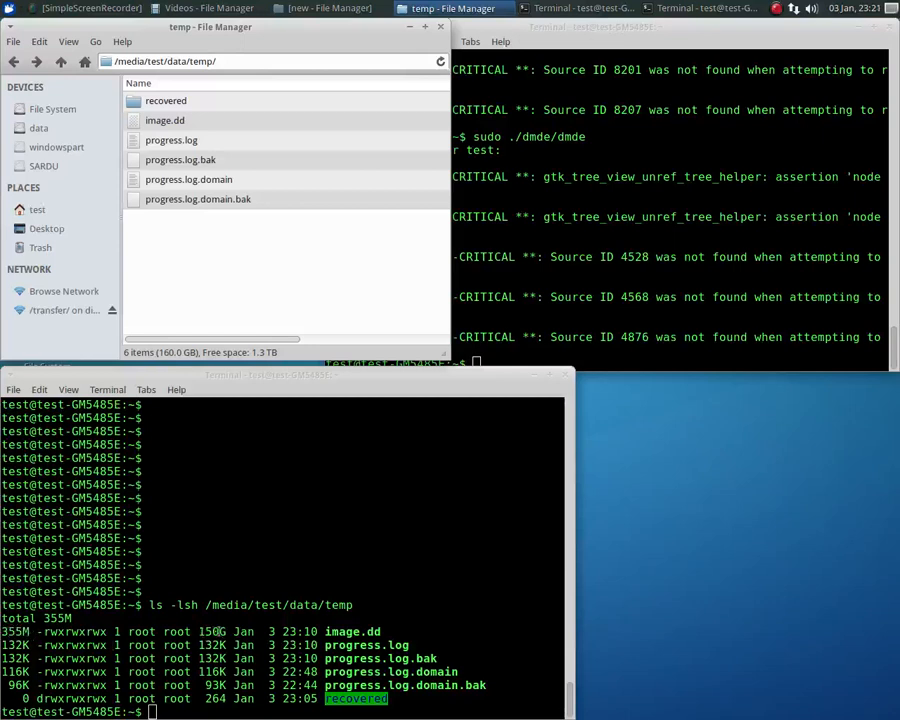
{"action": "left_click", "coordinate": [262, 547]}
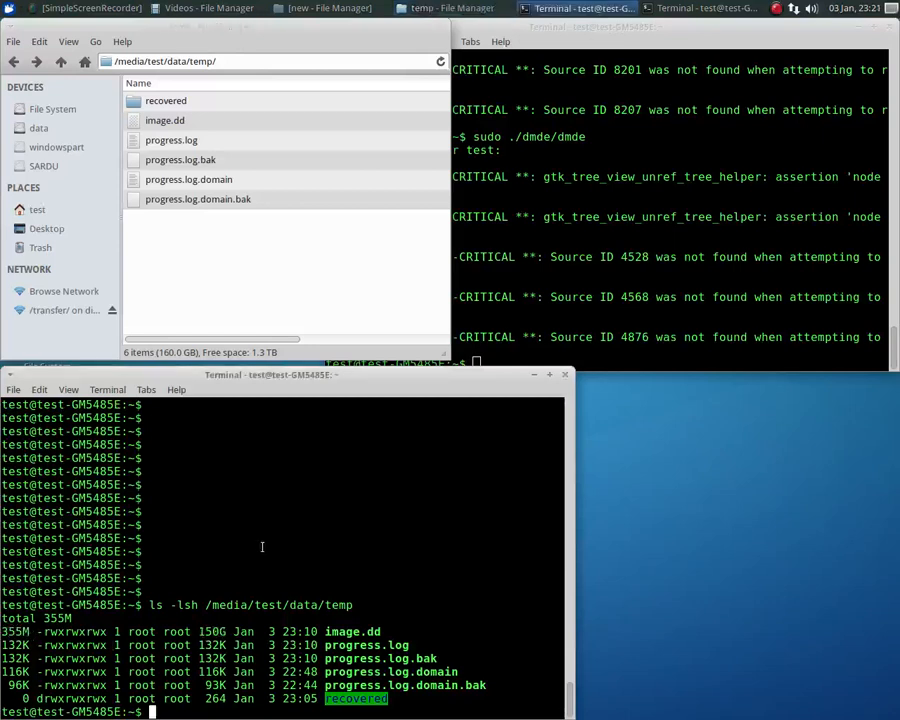
{"action": "key", "text": "Up"}
{"action": "key", "text": "Up"}
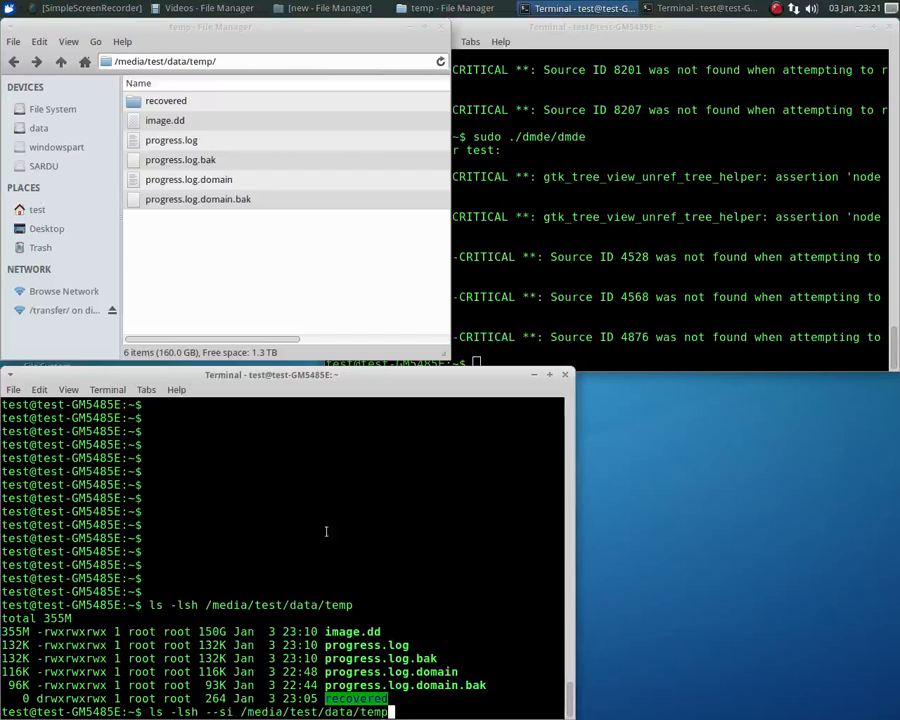
{"action": "key", "text": "Return"}
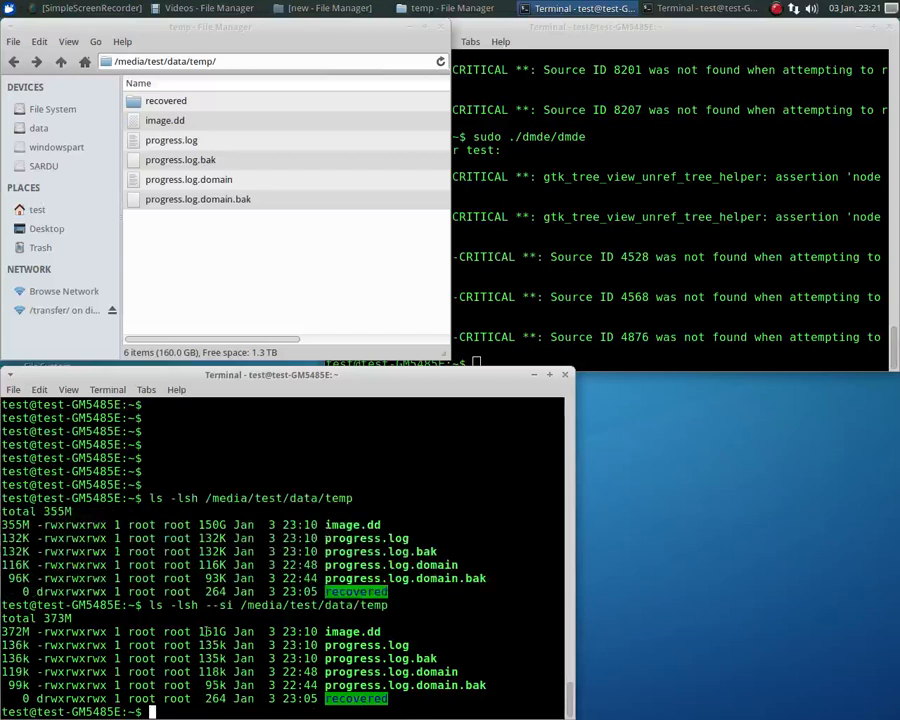